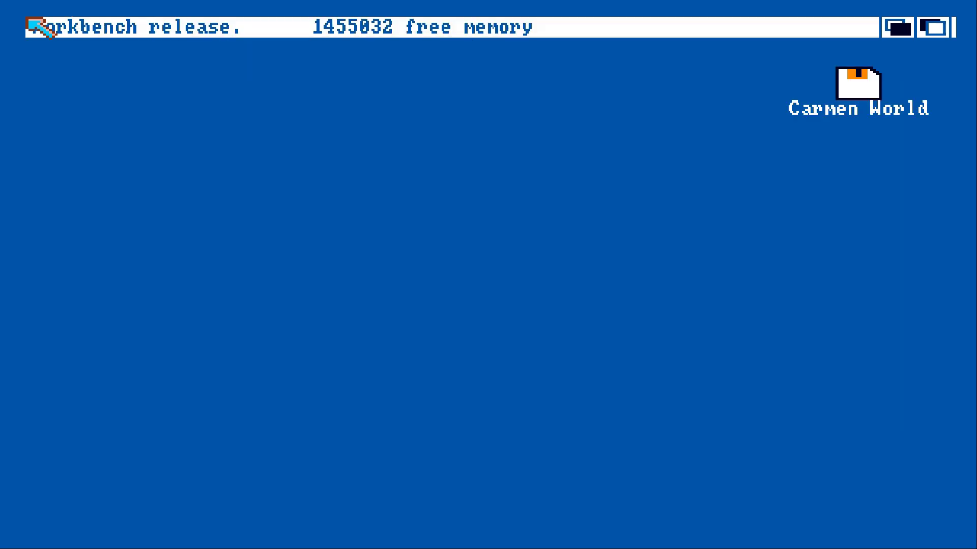
# Open the Carmen World disk icon and launch the Carmen World program inside it.
pyautogui.doubleClick(856, 84)
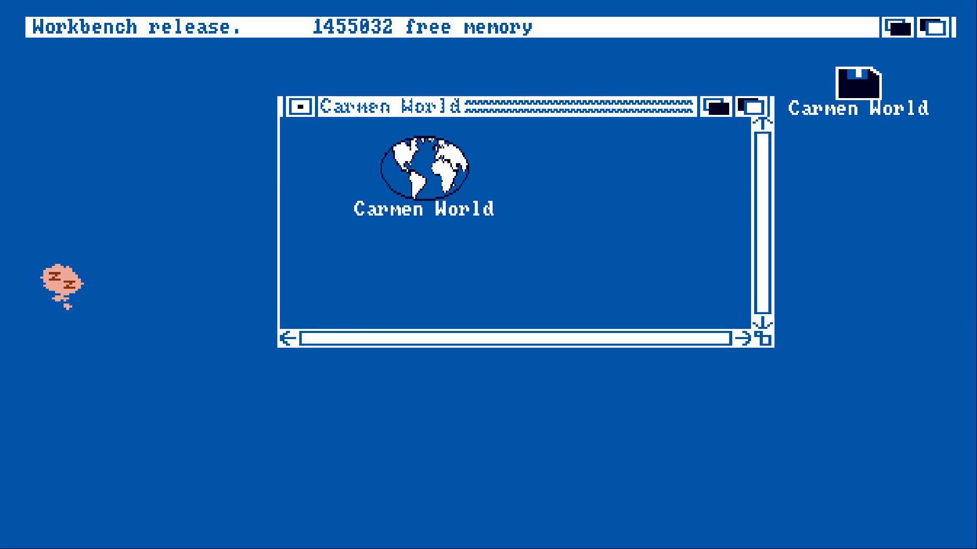
pyautogui.doubleClick(425, 165)
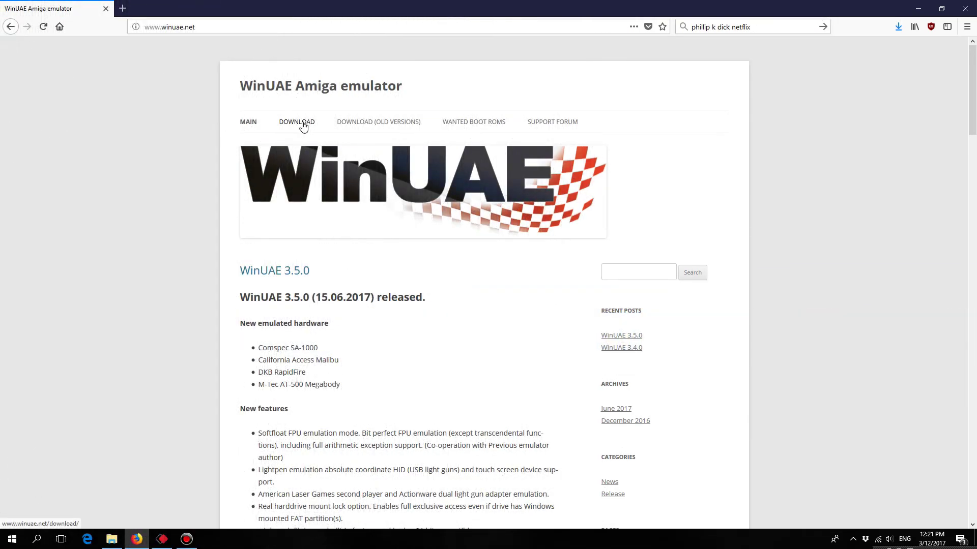
# Save WinUAE3500_x64.zip, the 64-bit zip archive, from the site's DOWNLOAD page.
pyautogui.click(303, 124)
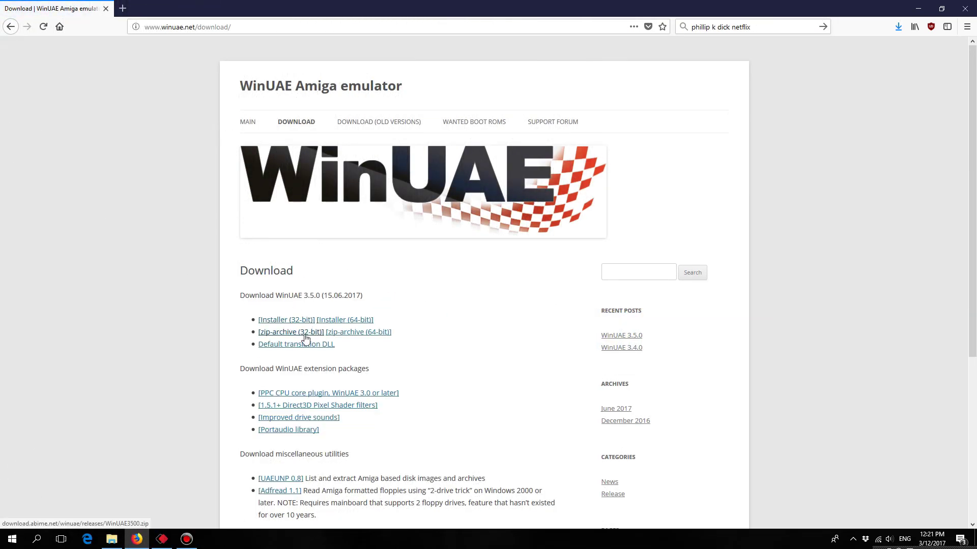
pyautogui.click(349, 337)
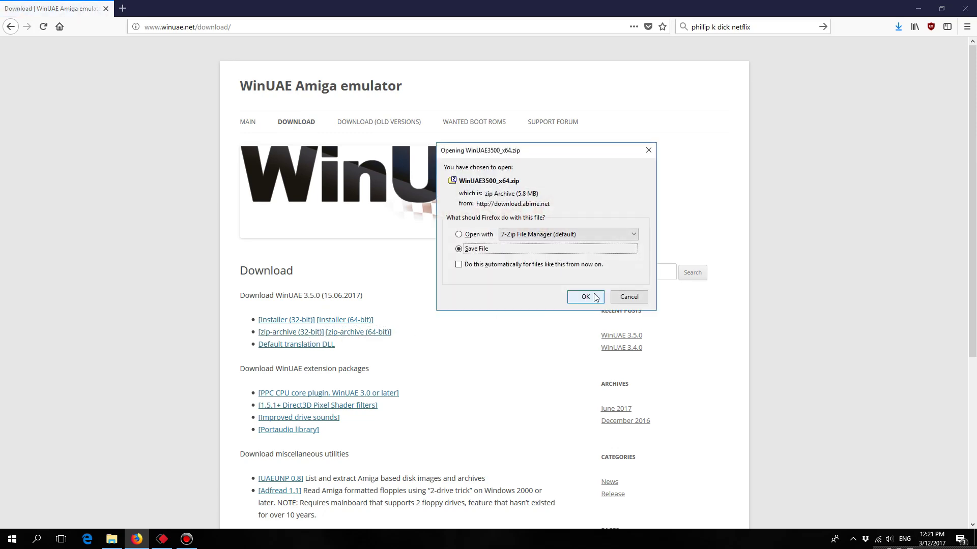
pyautogui.click(595, 299)
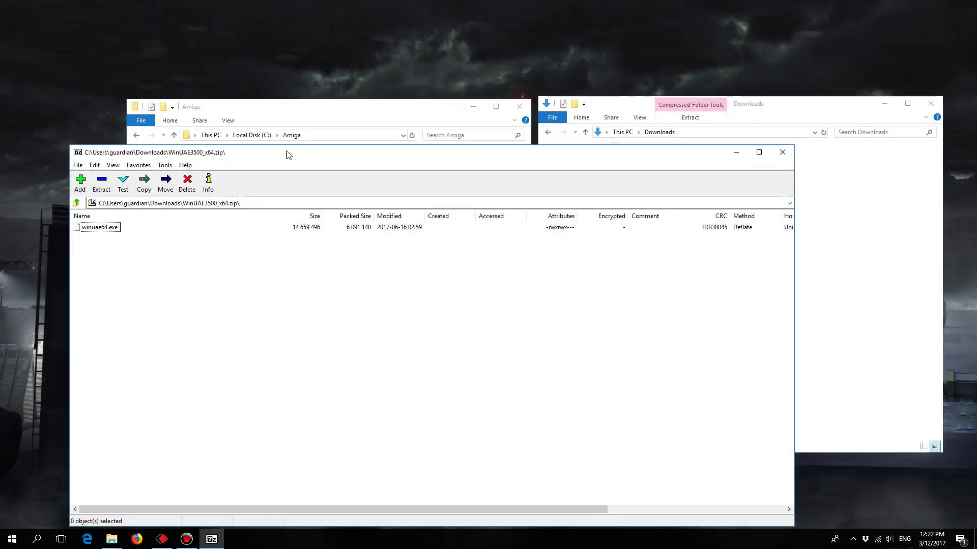
# Extract winuae64.exe from the zip into C:\Amiga and close the archive and Downloads windows.
pyautogui.moveTo(259, 155); pyautogui.dragTo(686, 131)
pyautogui.moveTo(535, 202); pyautogui.dragTo(277, 257)
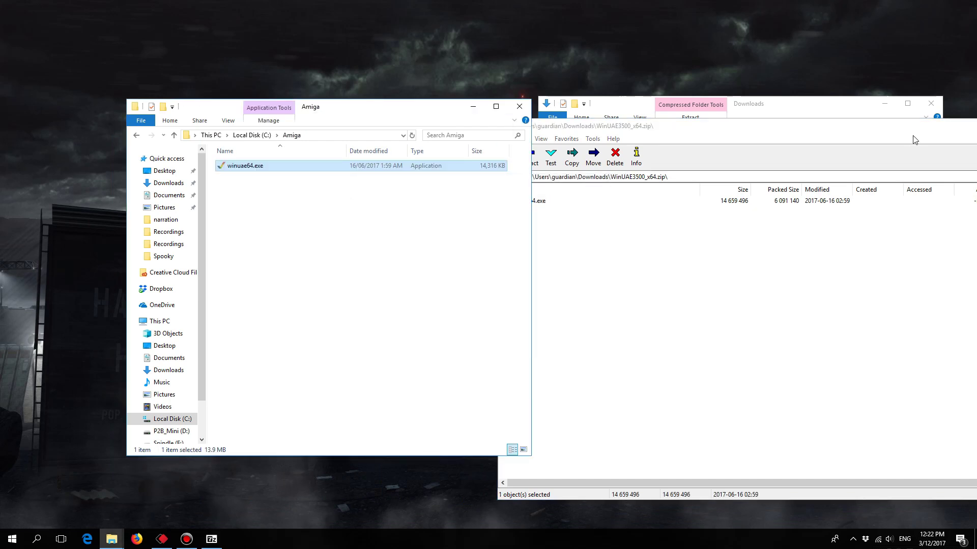
pyautogui.moveTo(913, 130)
pyautogui.mouseDown()
pyautogui.moveTo(770, 231)
pyautogui.moveTo(567, 299)
pyautogui.mouseUp()
pyautogui.click(891, 295)
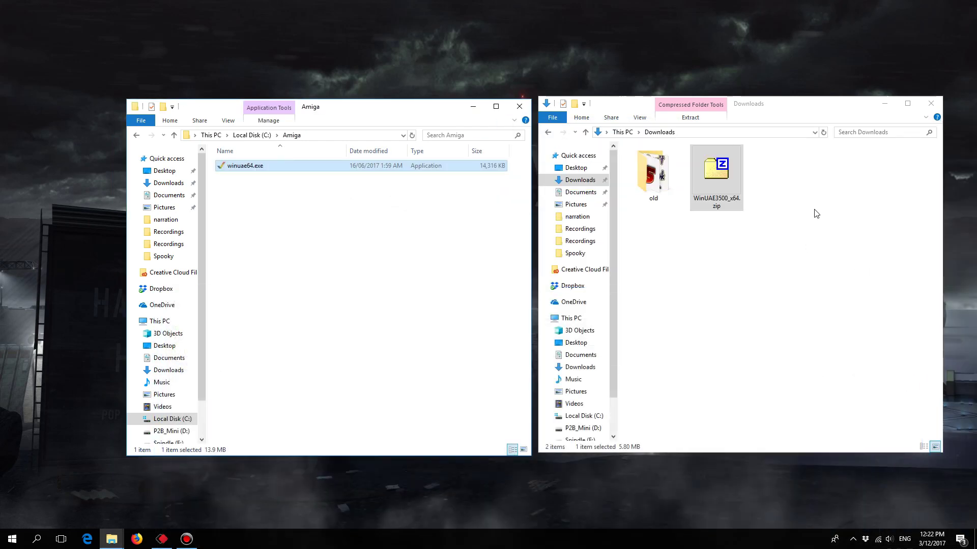
pyautogui.click(931, 103)
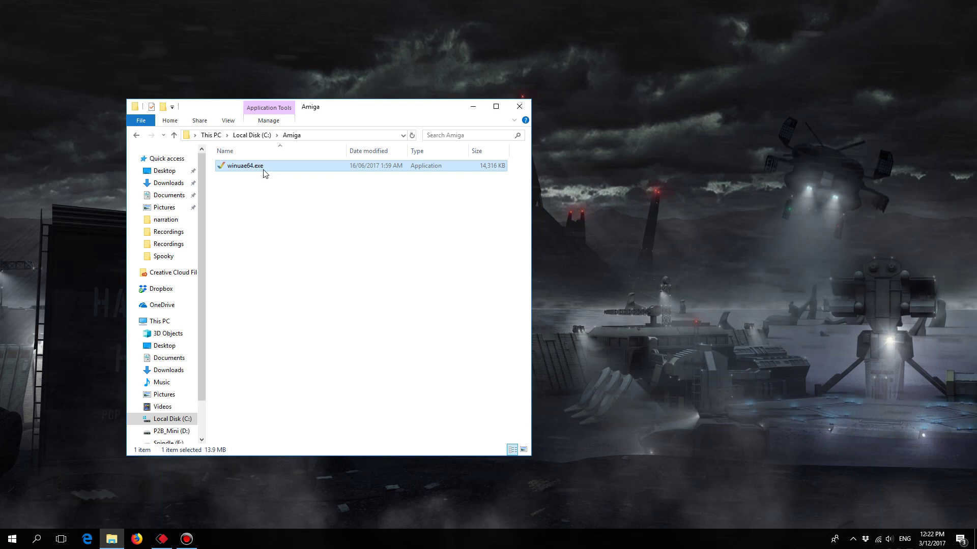
# Copy the KS-ROMs folder into C:\Amiga and launch winuae64.exe from that folder.
pyautogui.doubleClick(264, 170)
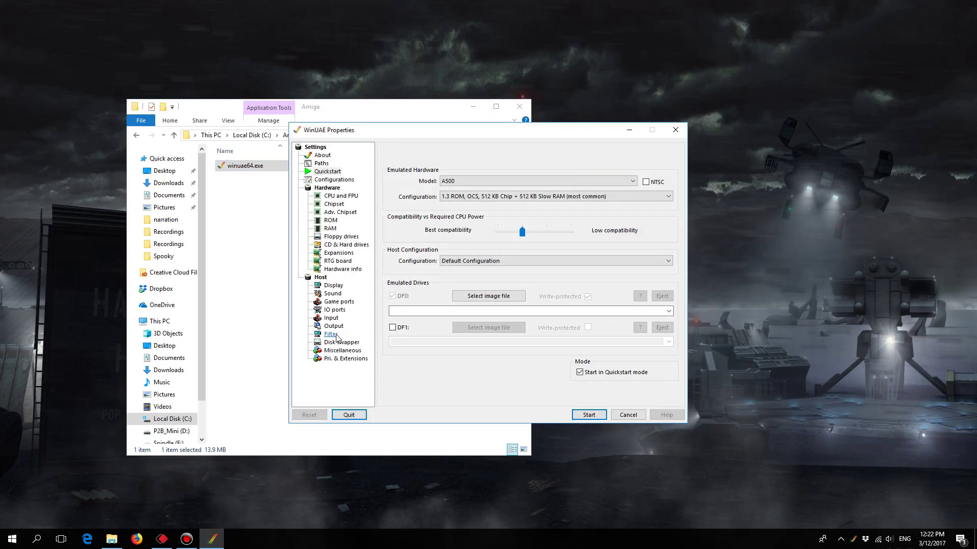
pyautogui.click(518, 107)
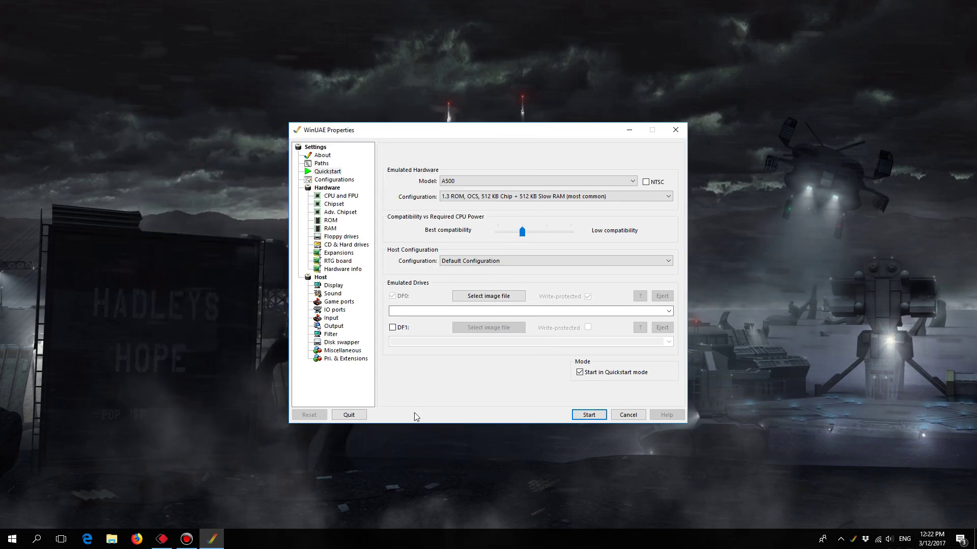
pyautogui.click(349, 416)
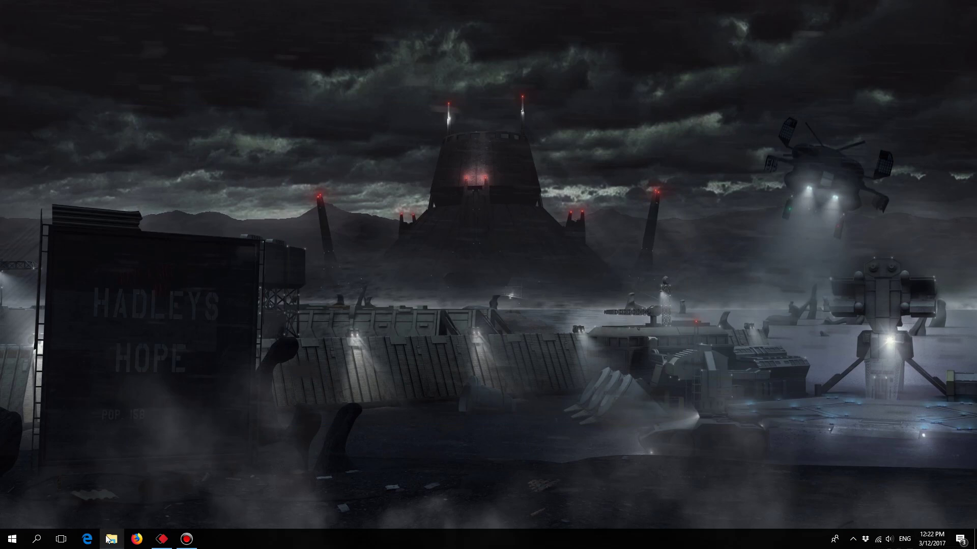
pyautogui.click(110, 540)
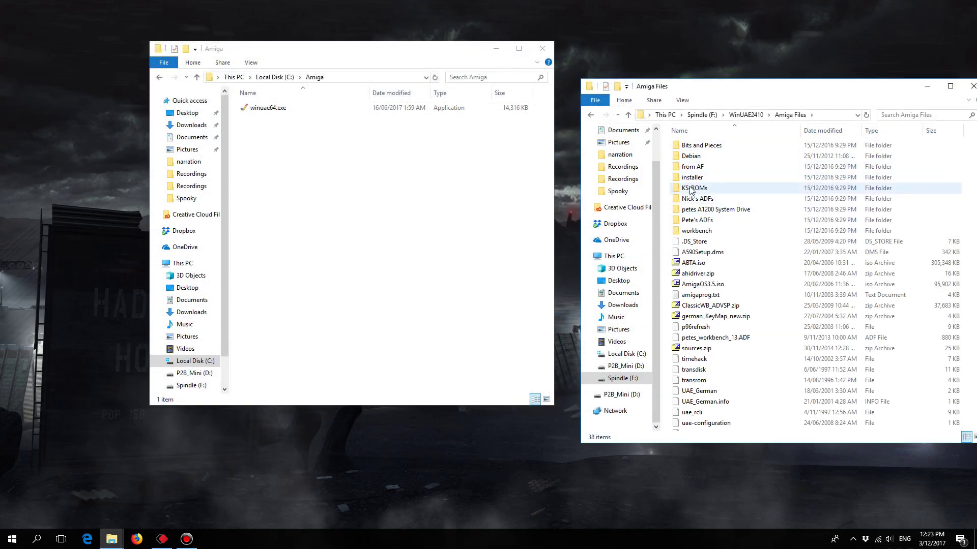
pyautogui.moveTo(691, 190)
pyautogui.mouseDown()
pyautogui.moveTo(262, 176)
pyautogui.moveTo(301, 179)
pyautogui.mouseUp()
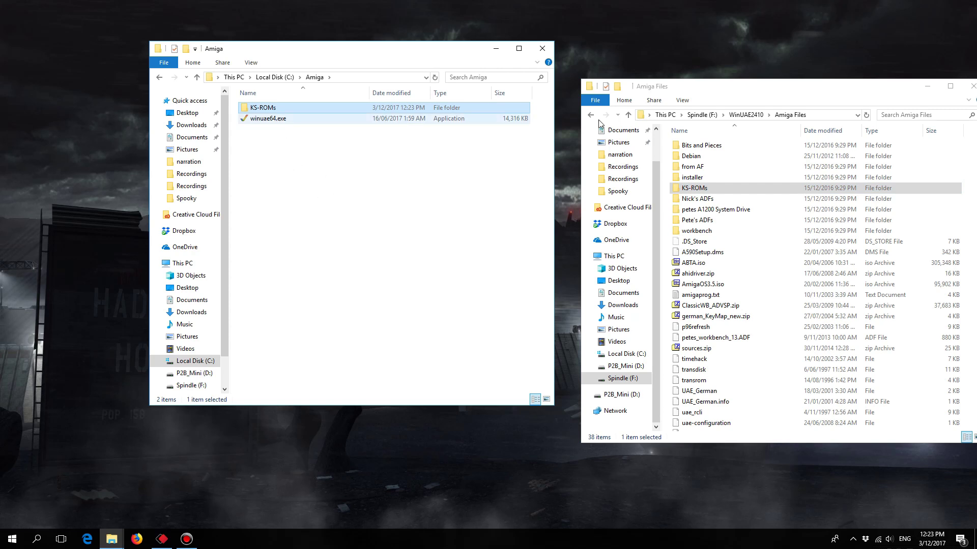
pyautogui.click(927, 86)
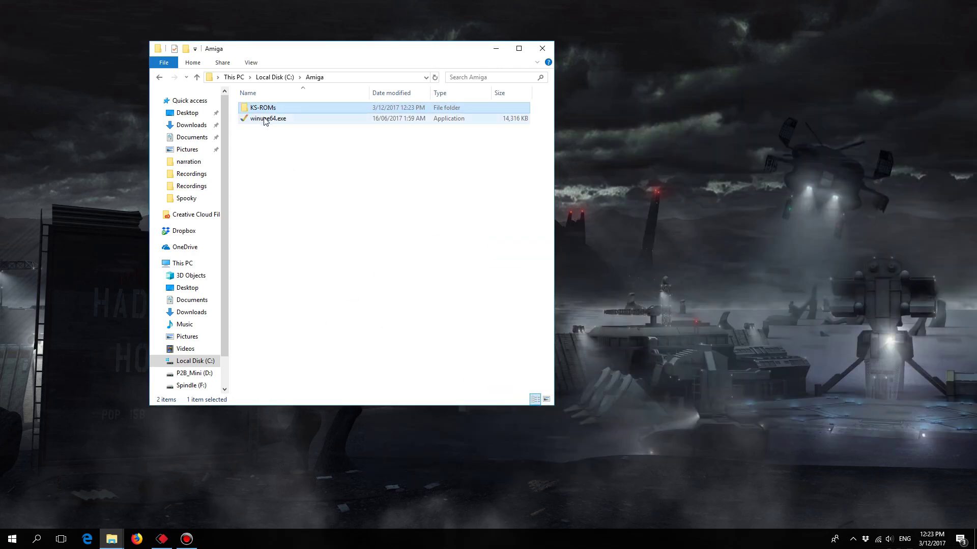
pyautogui.doubleClick(277, 121)
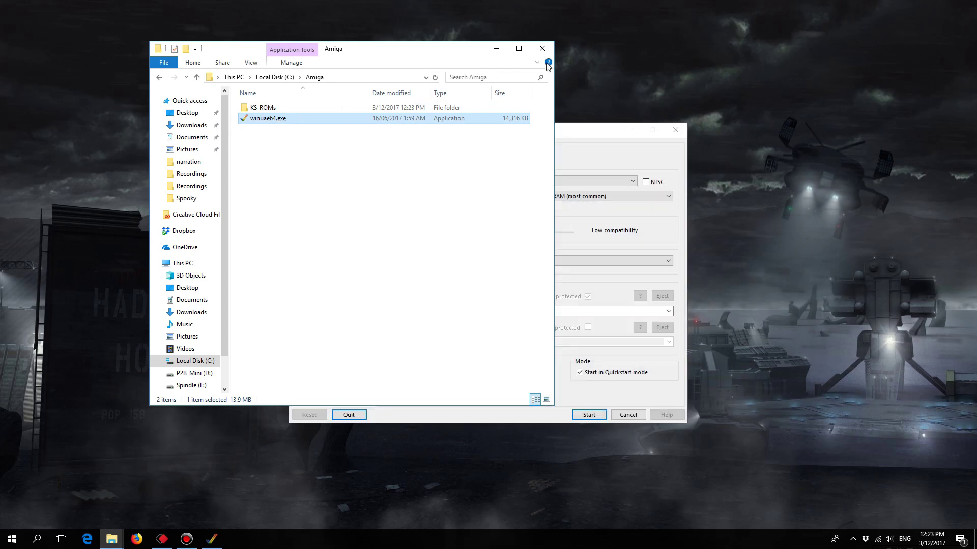
# Point the System ROMs path in Paths settings to C:\Amiga\KS-ROMs\.
pyautogui.click(496, 49)
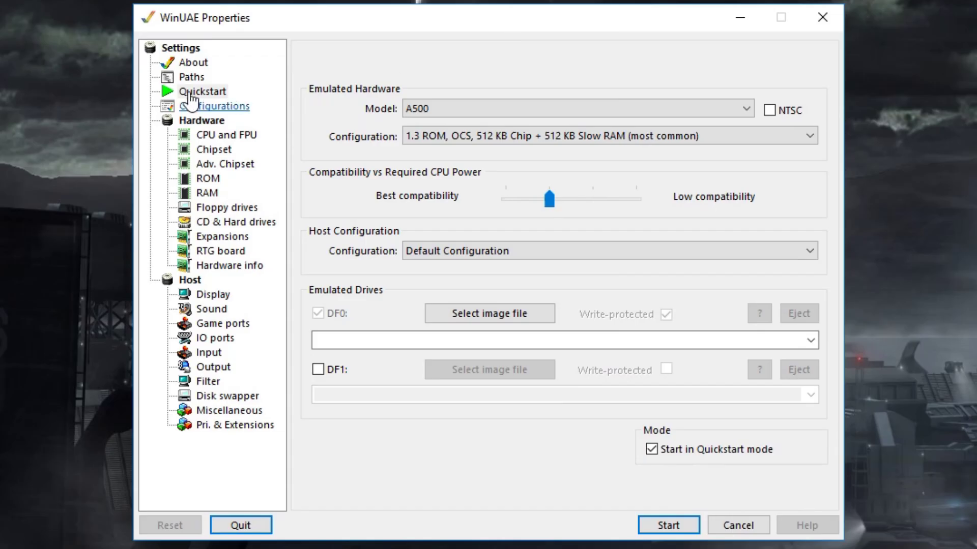
pyautogui.click(196, 80)
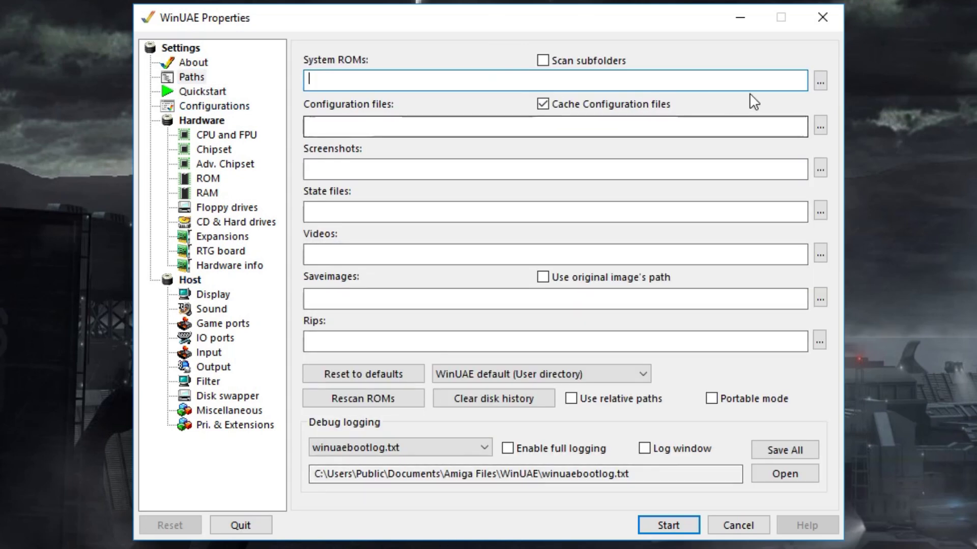
pyautogui.click(822, 85)
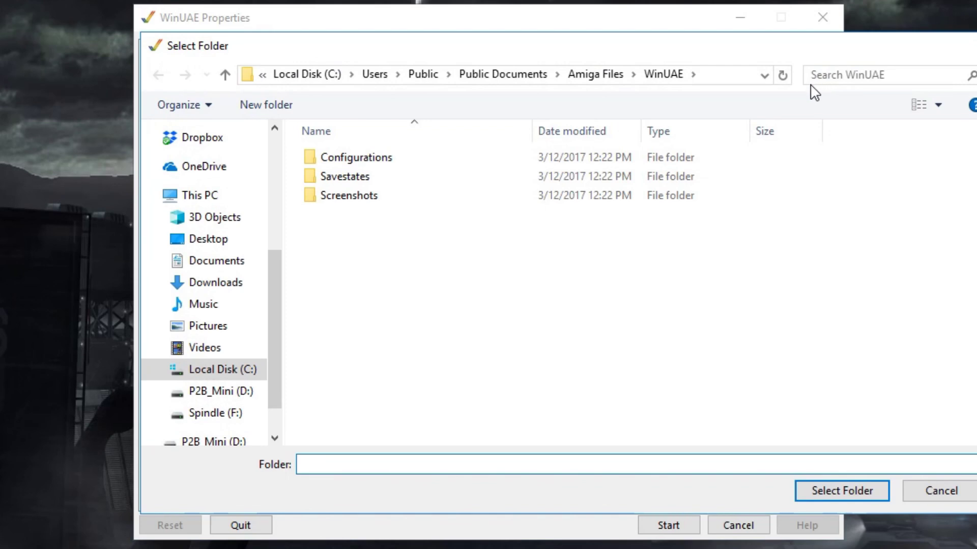
pyautogui.click(218, 379)
pyautogui.scroll(-2, 362, 424)
pyautogui.scroll(2, 366, 422)
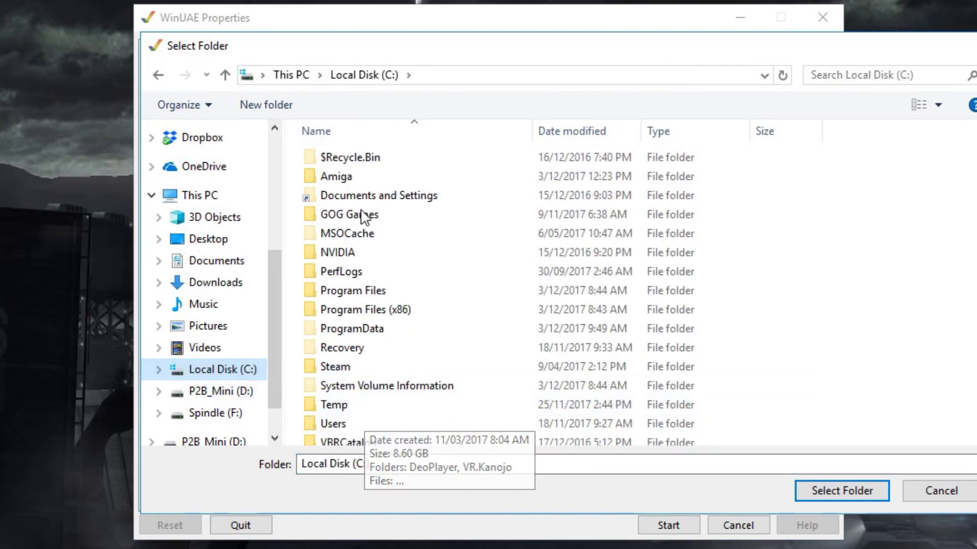
pyautogui.doubleClick(356, 176)
pyautogui.click(364, 164)
pyautogui.click(833, 492)
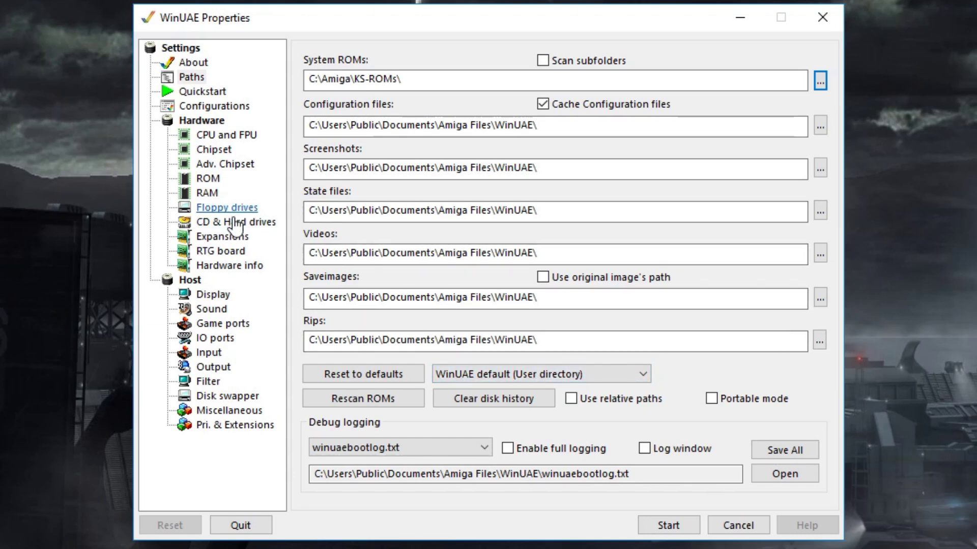
# Set the fullscreen resolution to 1920x1080 in Display settings.
pyautogui.click(213, 298)
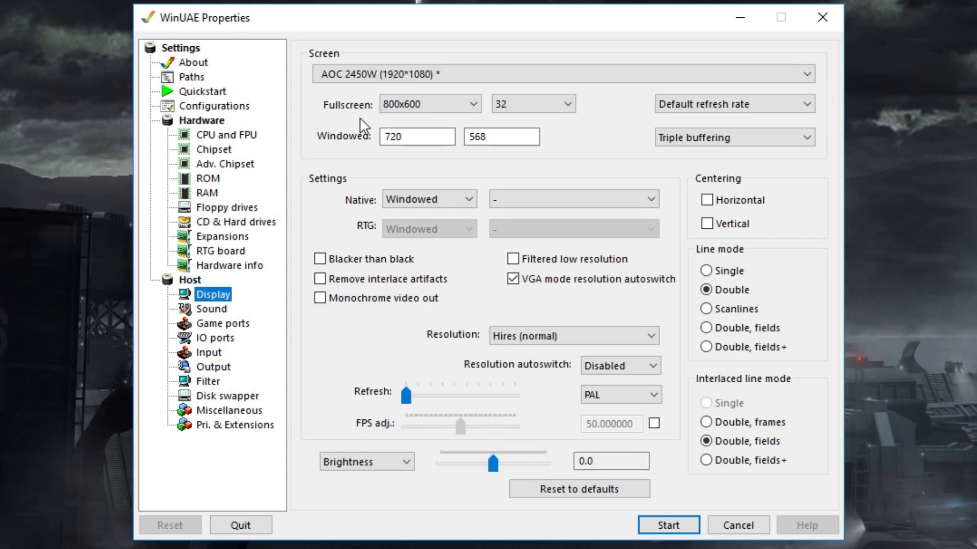
pyautogui.click(426, 106)
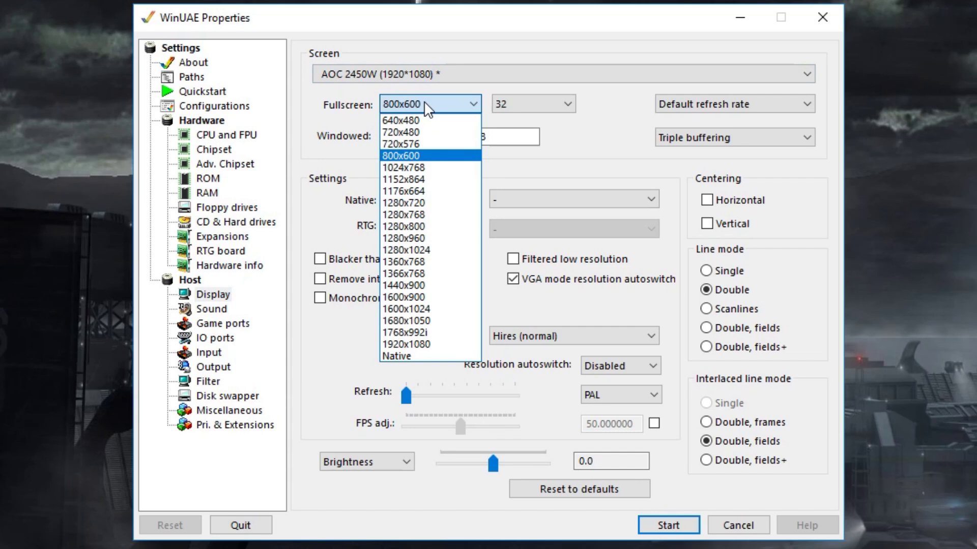
pyautogui.click(413, 342)
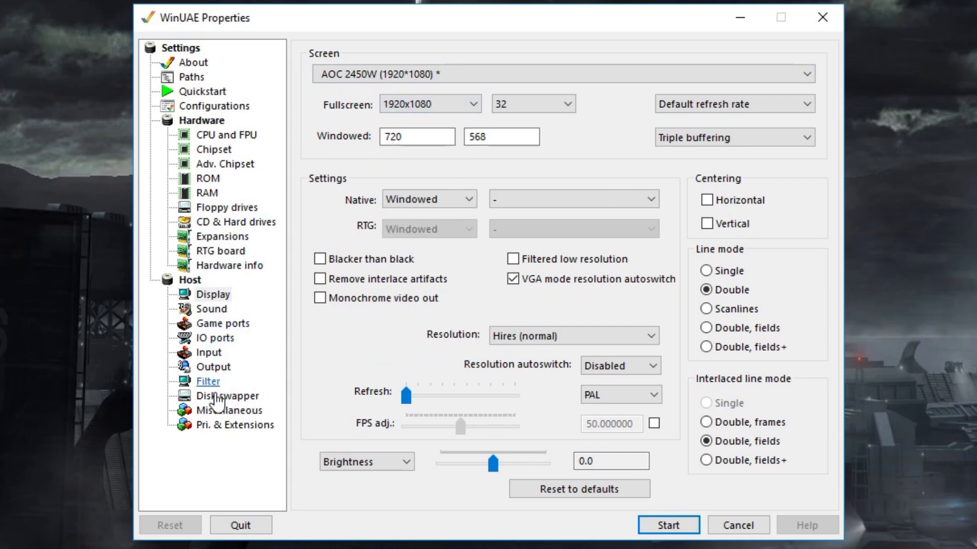
# Enable RTG on-screen display in the Miscellaneous settings.
pyautogui.click(220, 427)
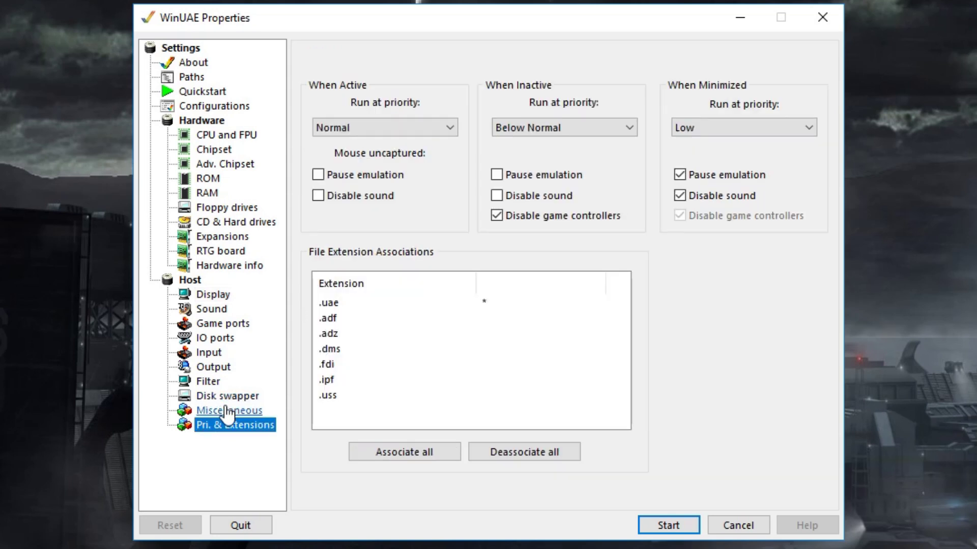
pyautogui.click(228, 410)
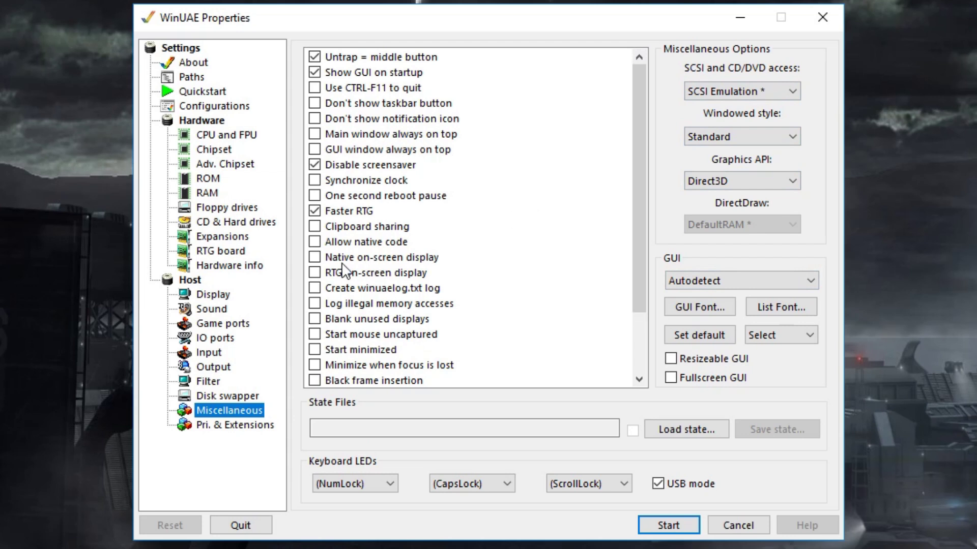
pyautogui.click(315, 273)
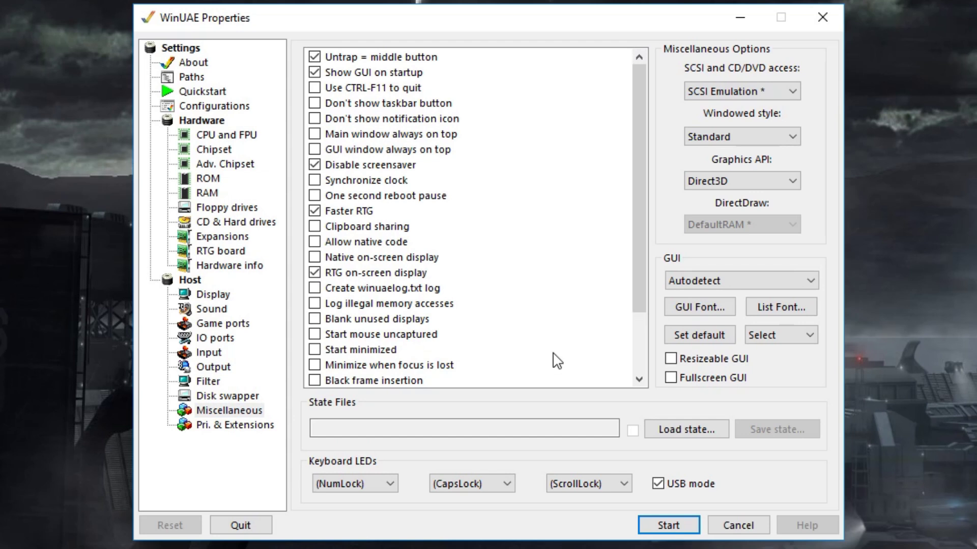
# Save the current settings as a new configuration named Basic A500.
pyautogui.click(215, 107)
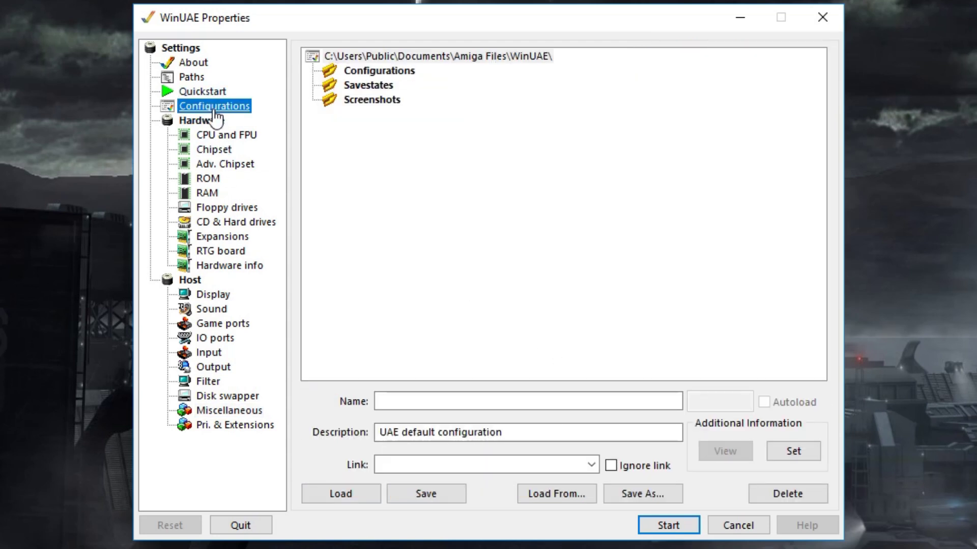
pyautogui.click(358, 74)
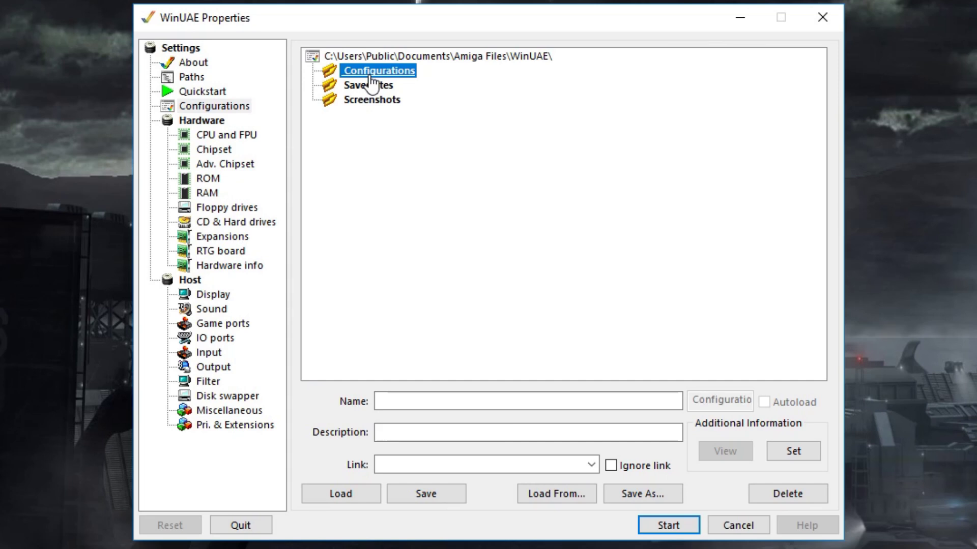
pyautogui.click(418, 400)
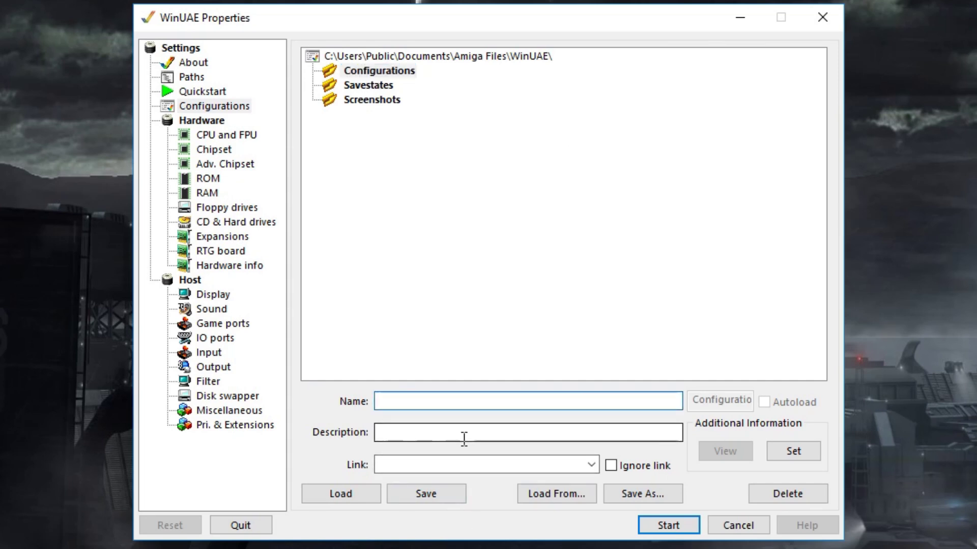
pyautogui.write('Basic A5')
pyautogui.write('00')
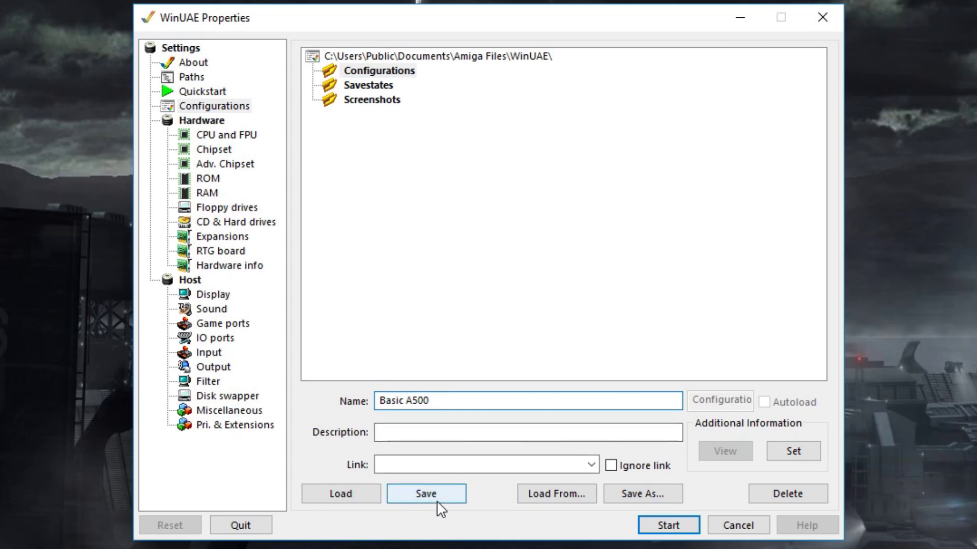
pyautogui.click(437, 501)
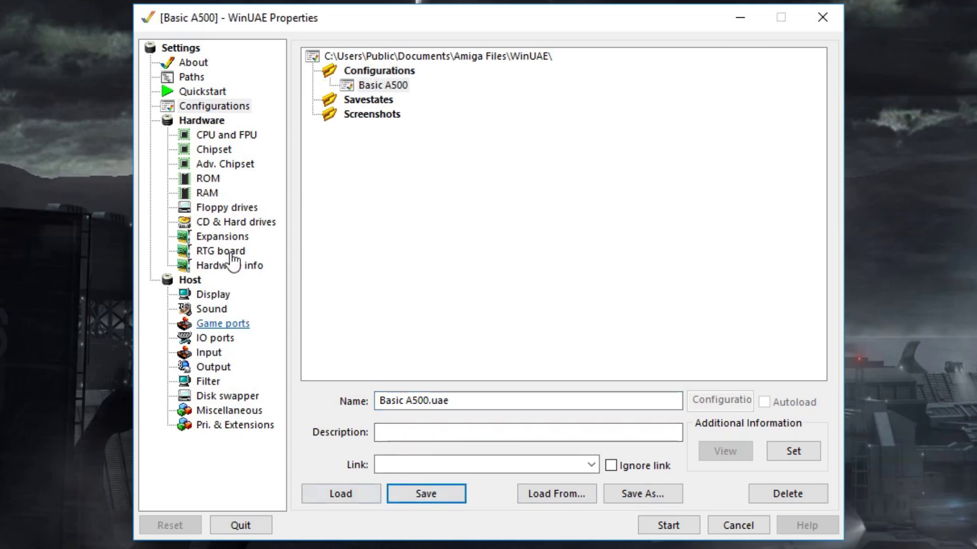
# Raise Chip memory from 512 KB to 1 MB and re-save Basic A500.
pyautogui.click(209, 194)
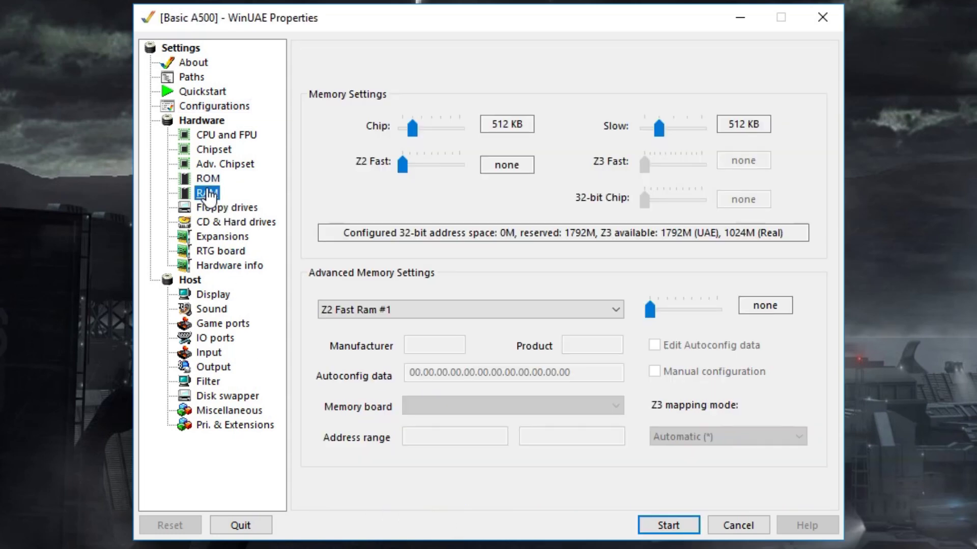
pyautogui.click(418, 133)
pyautogui.click(220, 110)
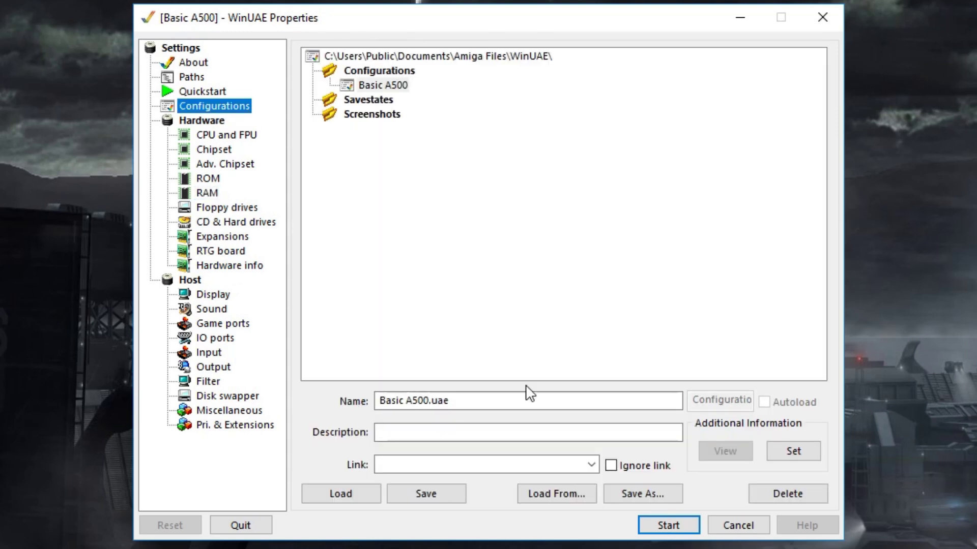
pyautogui.click(441, 496)
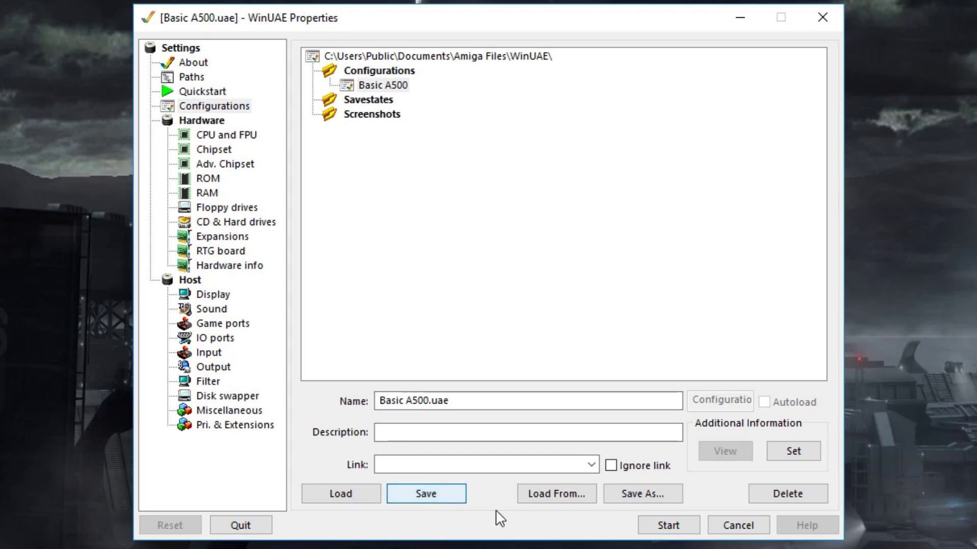
# Start the Amiga, then set the native display mode to Fullscreen.
pyautogui.click(660, 533)
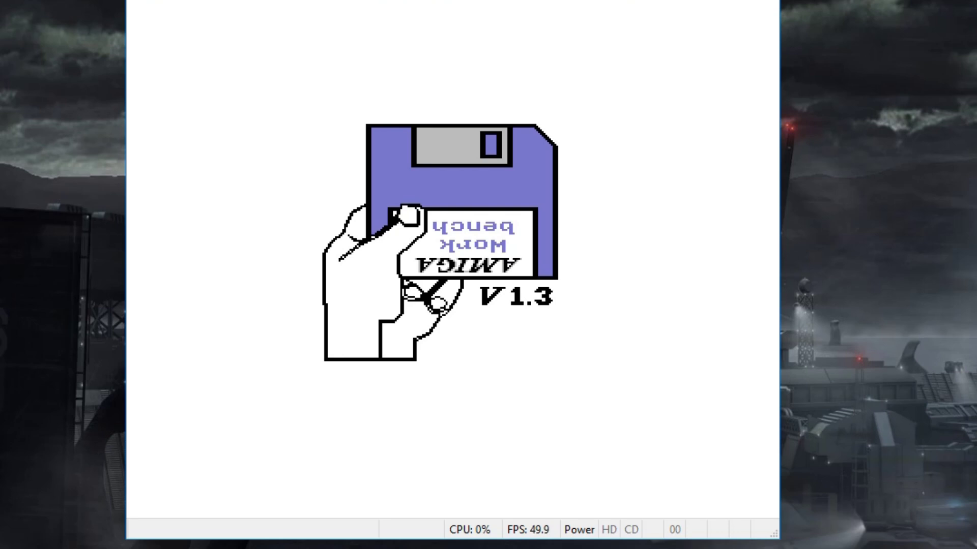
pyautogui.press('F12')
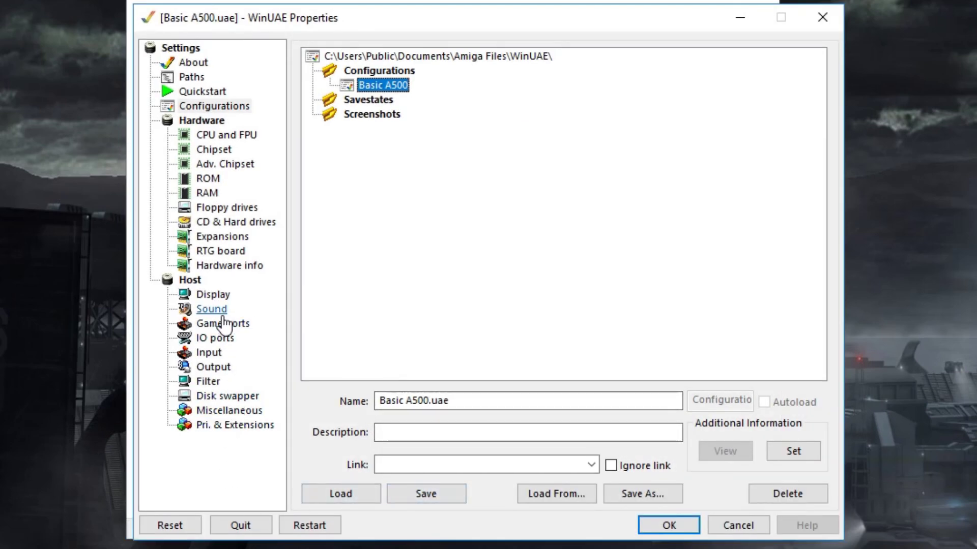
pyautogui.click(213, 297)
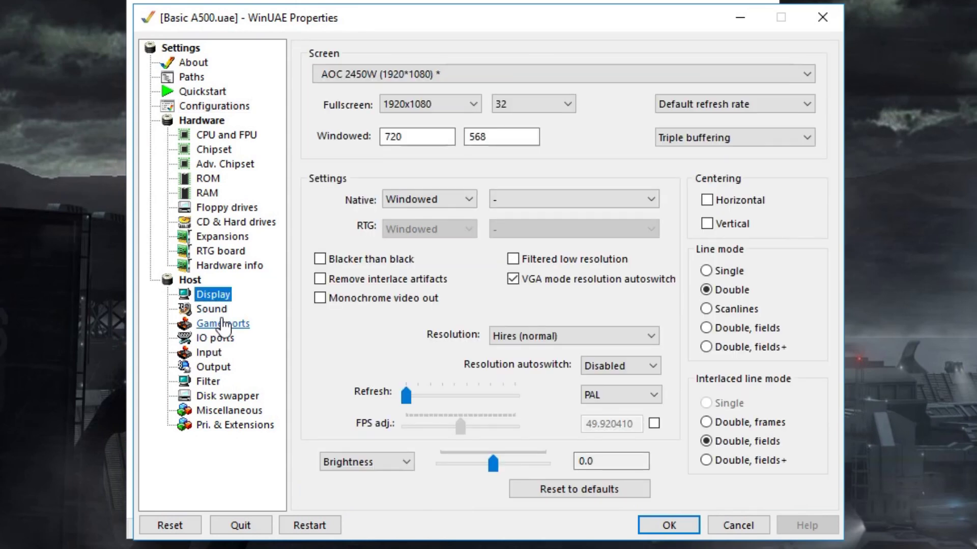
pyautogui.click(440, 200)
pyautogui.click(436, 227)
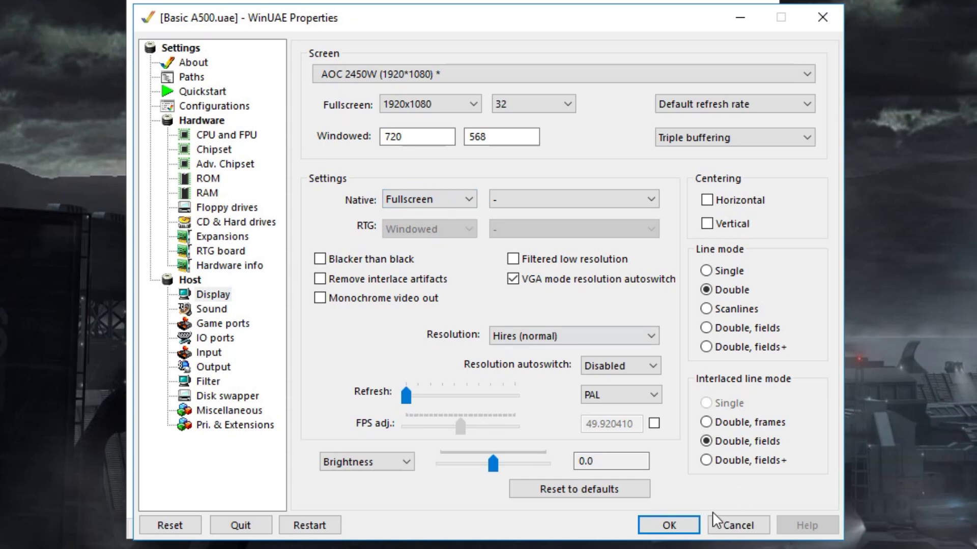
# Re-save Basic A500 with fullscreen display and resume the Amiga at the Workbench 1.3 screen.
pyautogui.click(199, 109)
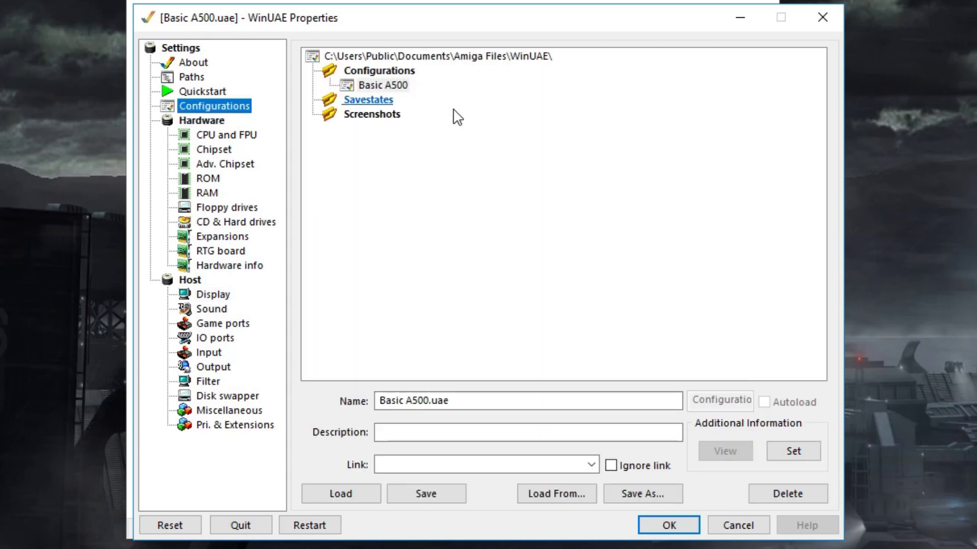
pyautogui.click(425, 497)
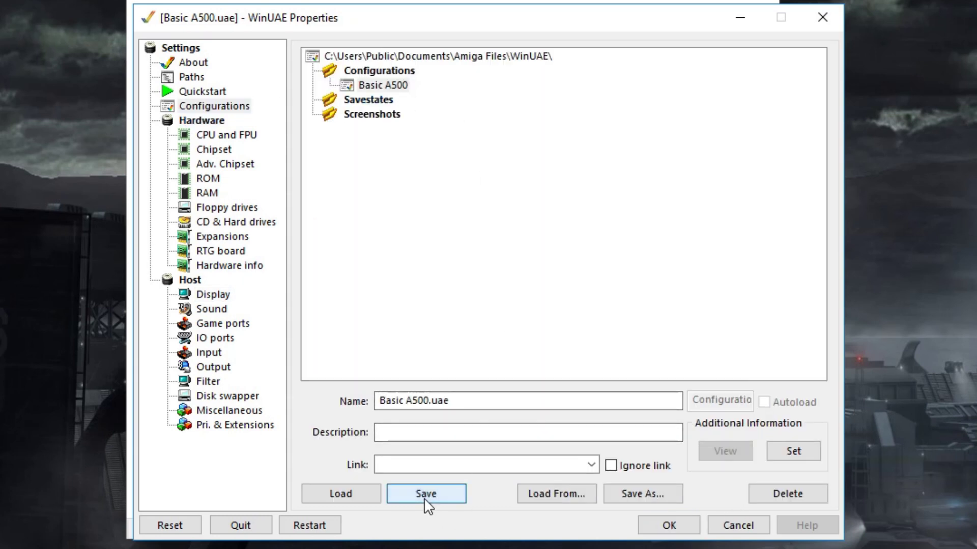
pyautogui.click(671, 525)
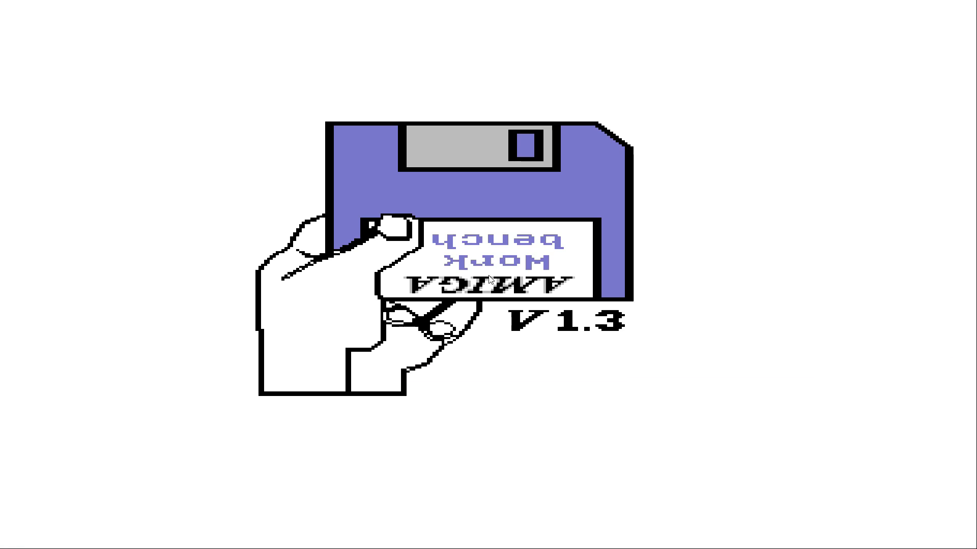
# Enable Native on-screen display, re-save Basic A500, and resume the Amiga.
pyautogui.press('F12')
pyautogui.click(173, 400)
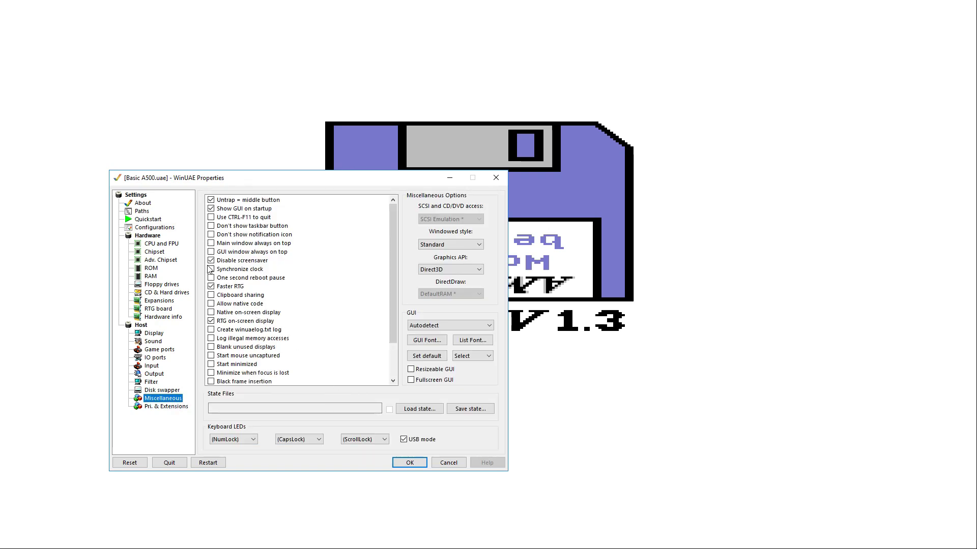
pyautogui.click(211, 313)
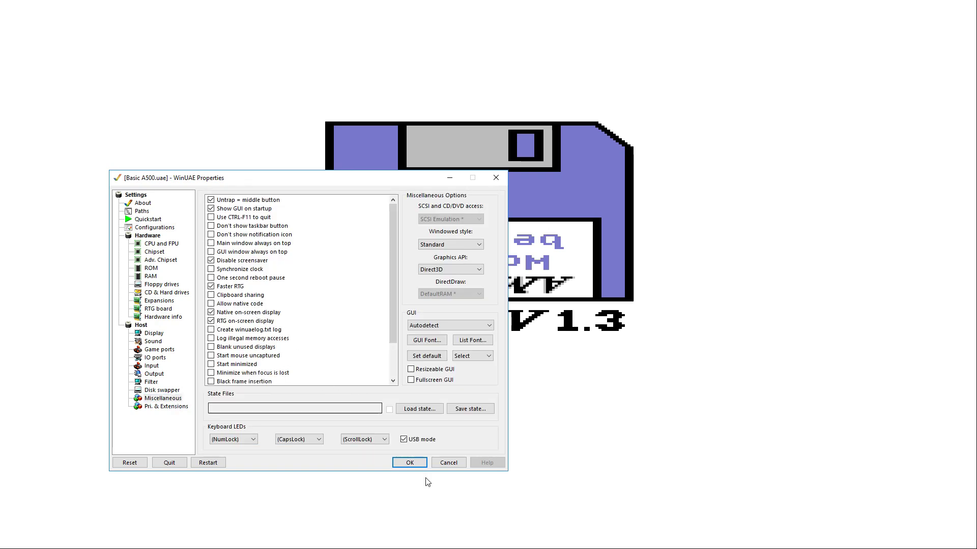
pyautogui.click(147, 228)
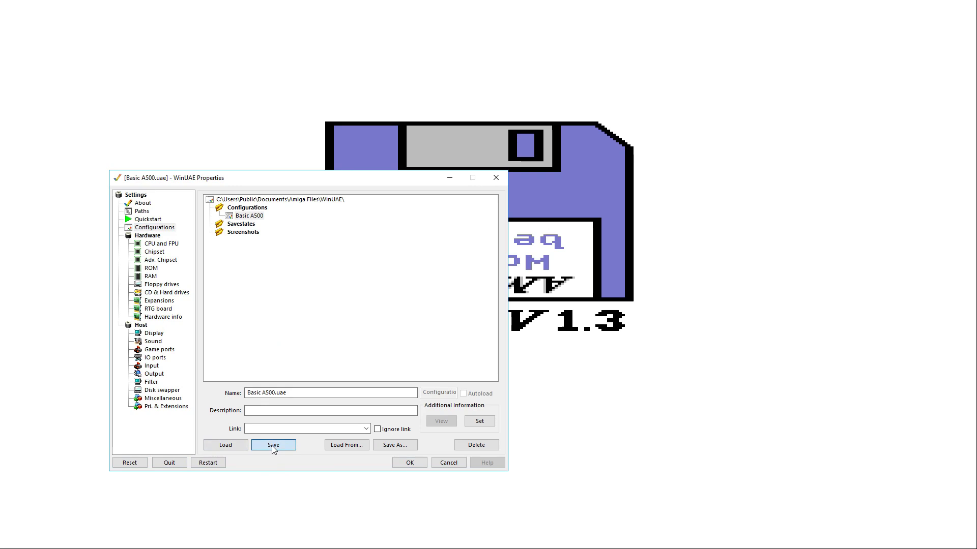
pyautogui.click(274, 445)
pyautogui.click(410, 462)
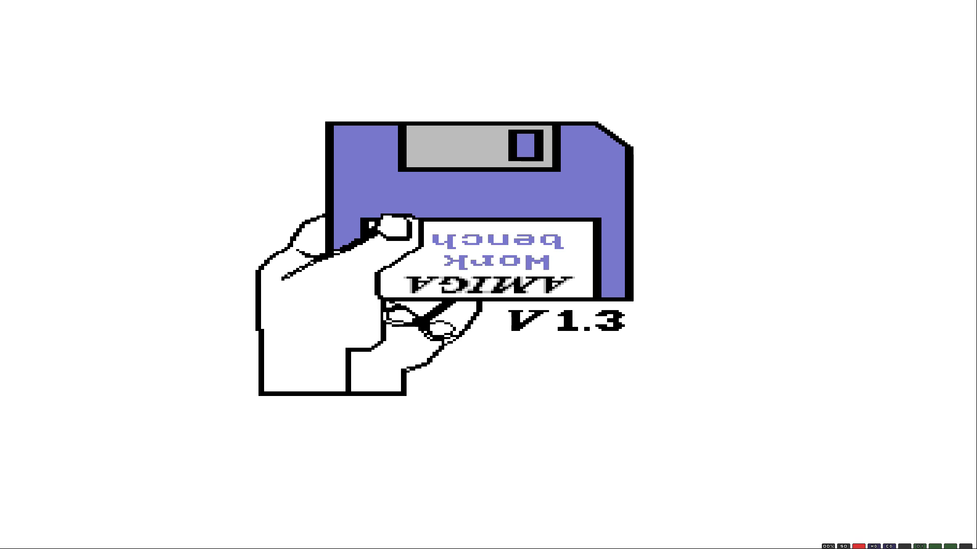
# Quit WinUAE and open planetemu.net from the Google results for planetemu.
pyautogui.press('F12')
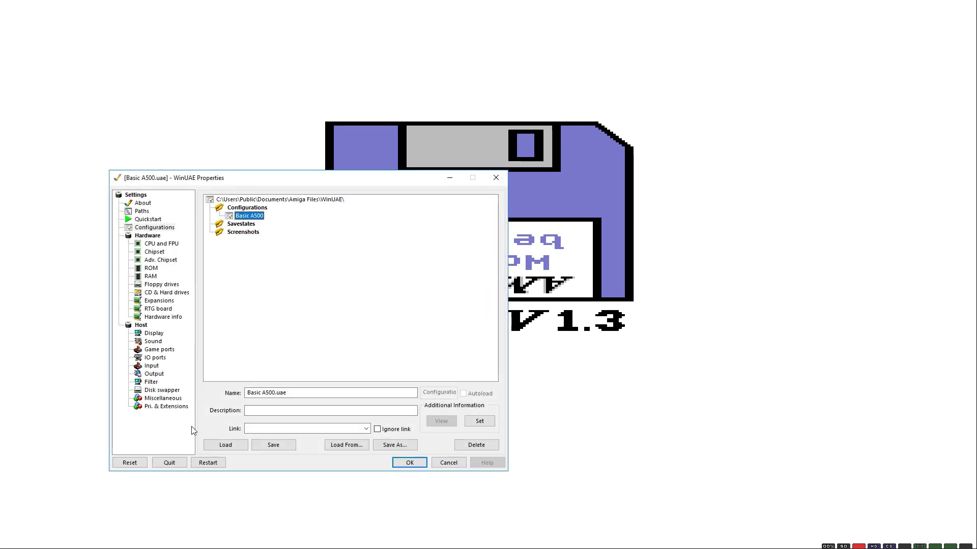
pyautogui.click(170, 463)
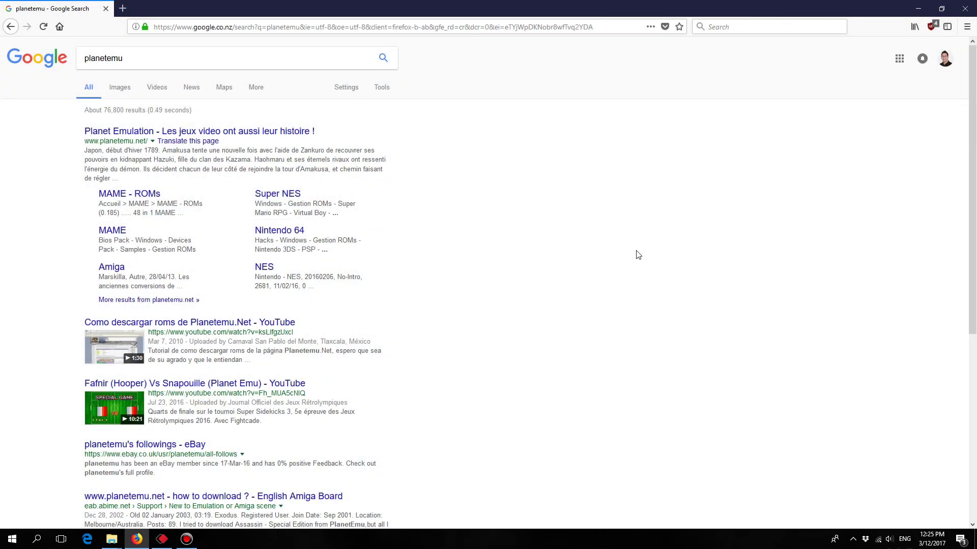
pyautogui.click(287, 136)
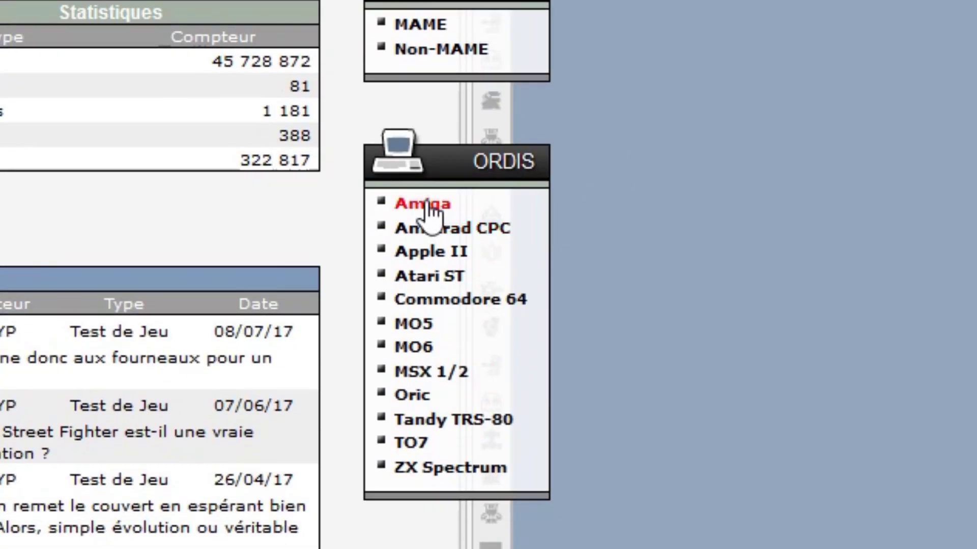
# Browse to the Commodore Amiga - Games - ADF list filtered to titles starting with P.
pyautogui.click(430, 206)
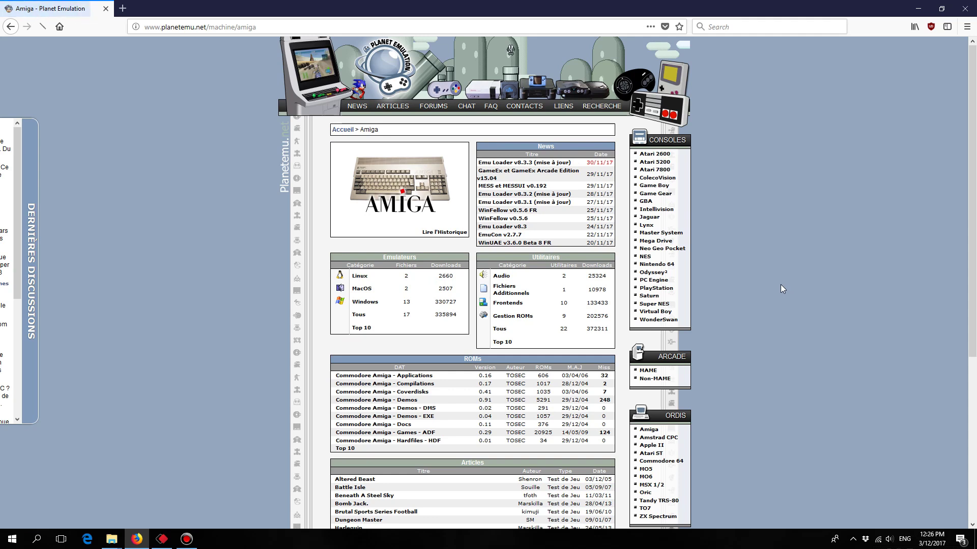
pyautogui.scroll(-3, 417, 261)
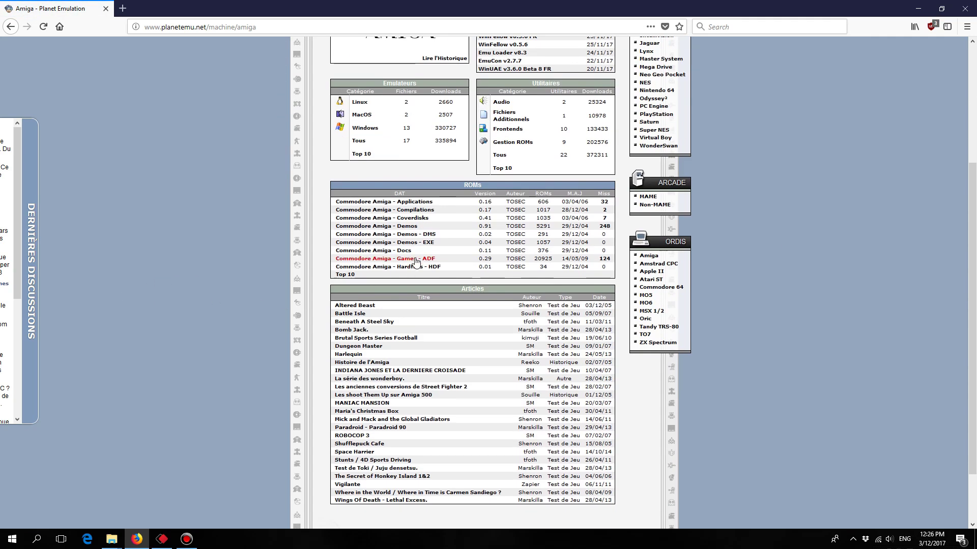
pyautogui.click(417, 259)
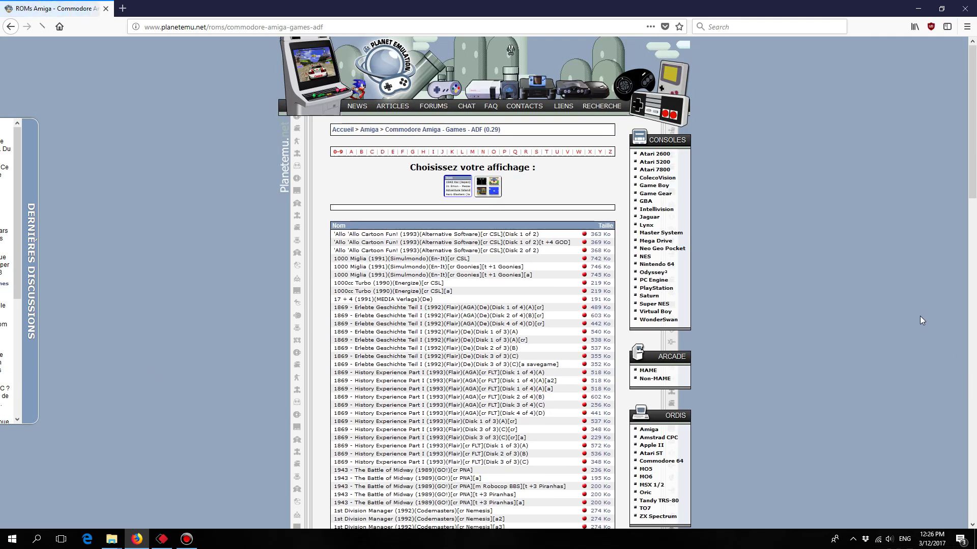
pyautogui.click(504, 152)
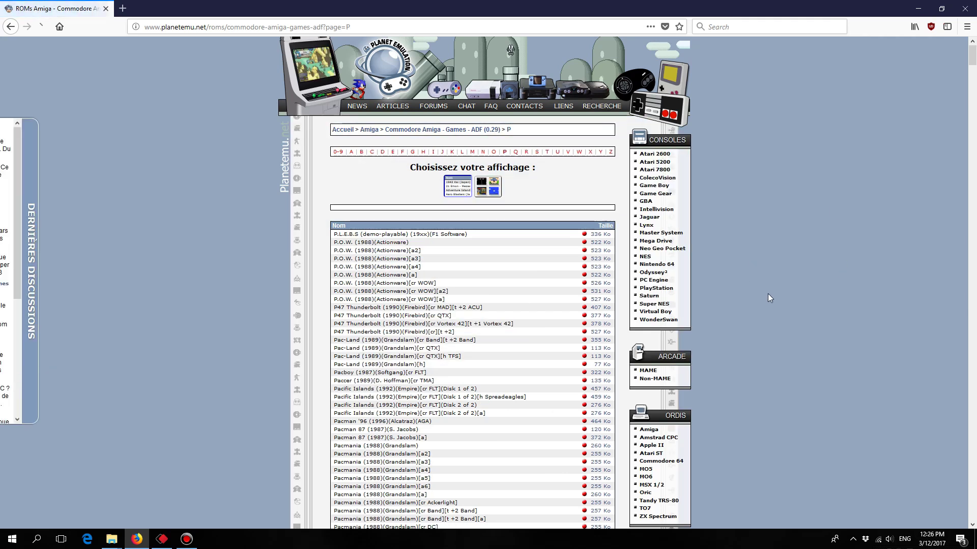
pyautogui.scroll(-1, 765, 316)
pyautogui.scroll(-20, 765, 316)
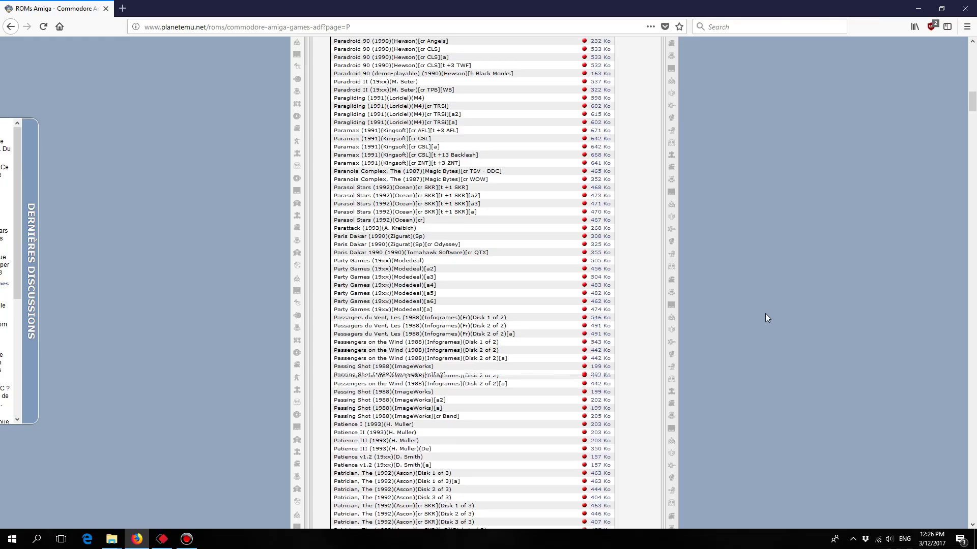
pyautogui.scroll(-20, 765, 318)
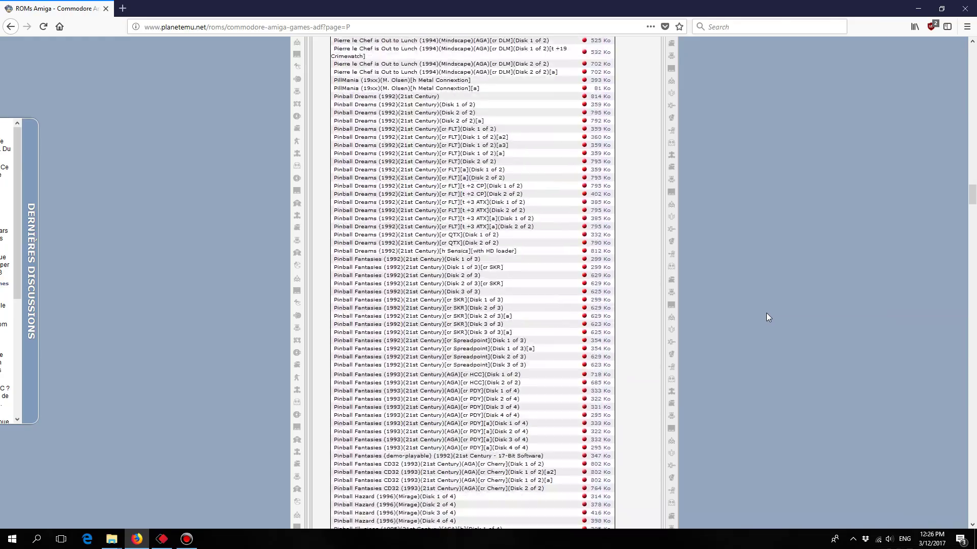
pyautogui.scroll(-20, 766, 313)
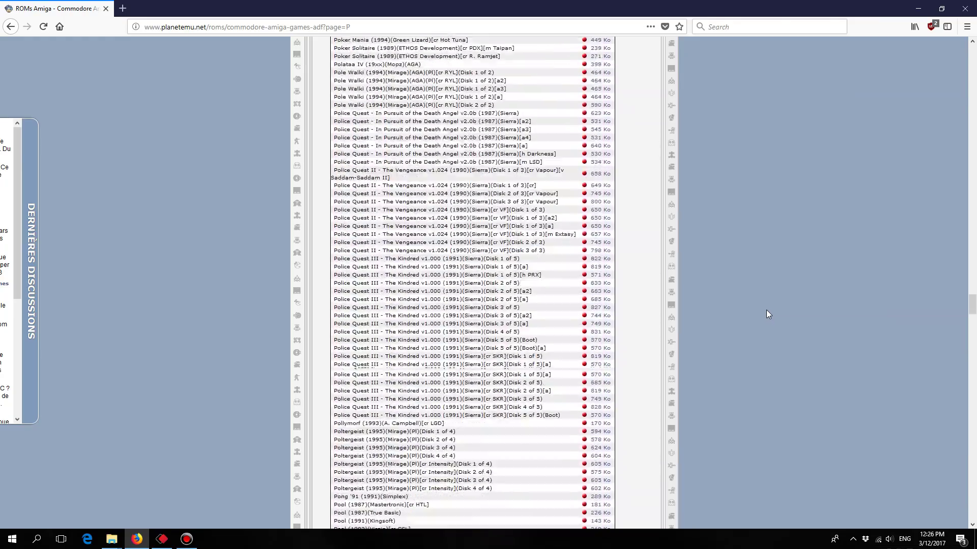
pyautogui.scroll(-20, 766, 314)
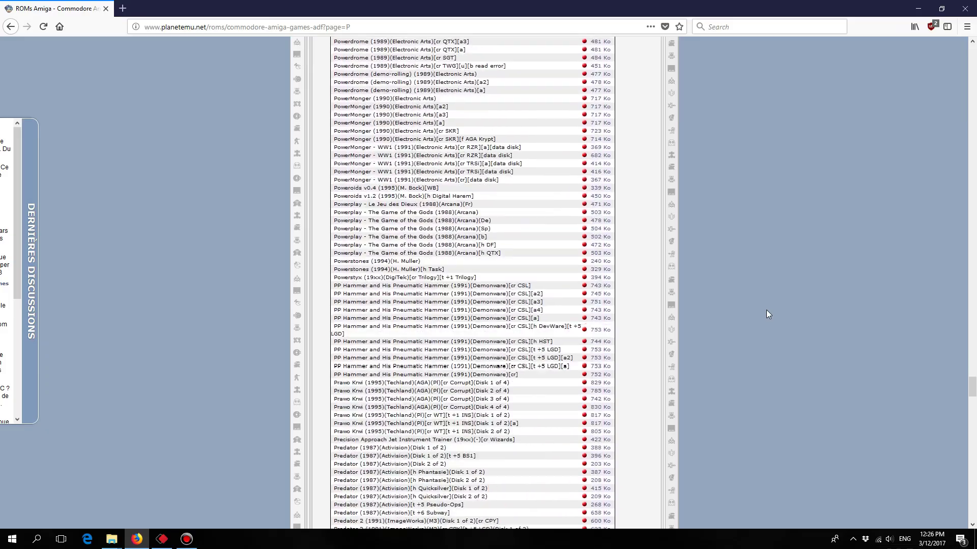
pyautogui.scroll(-20, 766, 310)
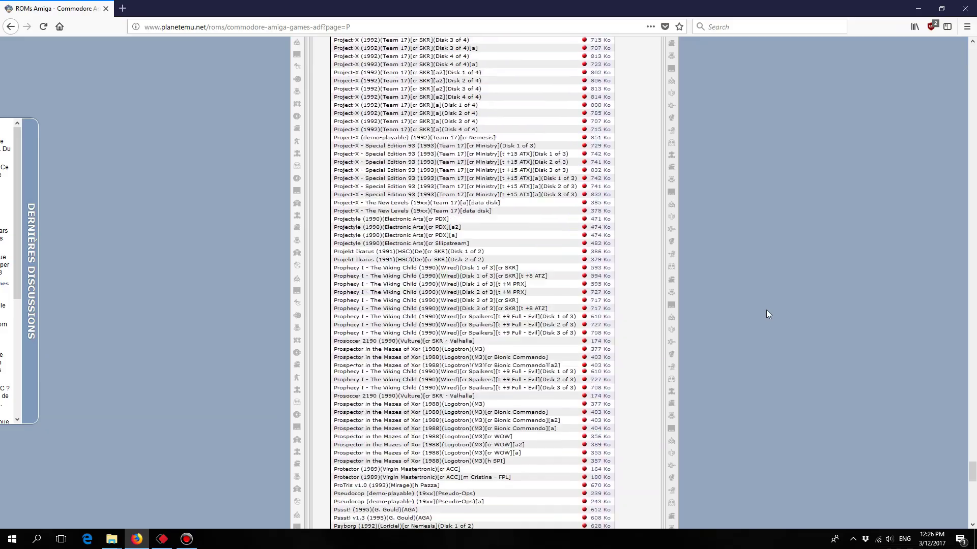
pyautogui.scroll(-5, 767, 310)
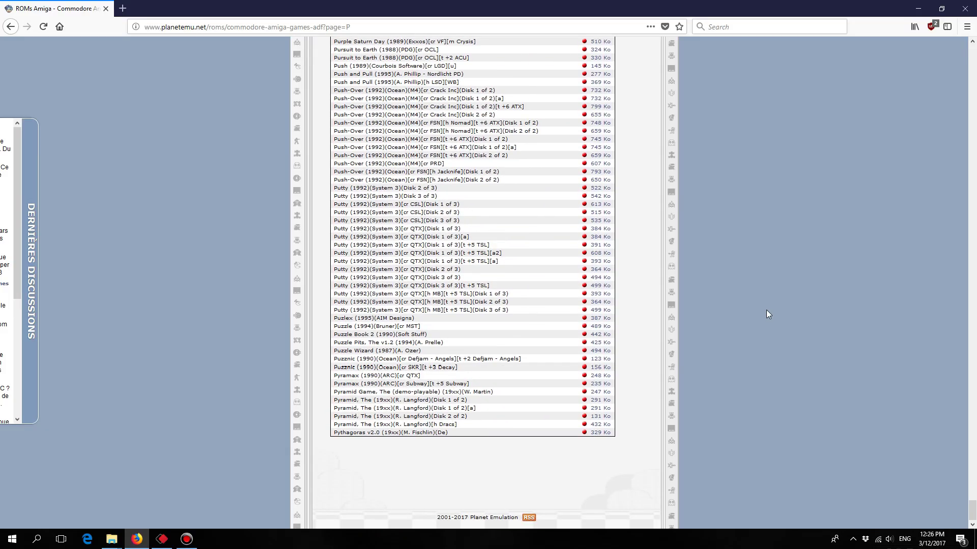
# Find PP Hammer with a 'pp h' page search and save its 743 KB zip archive.
pyautogui.hotkey('ctrl', 'f')
pyautogui.write('pp h')
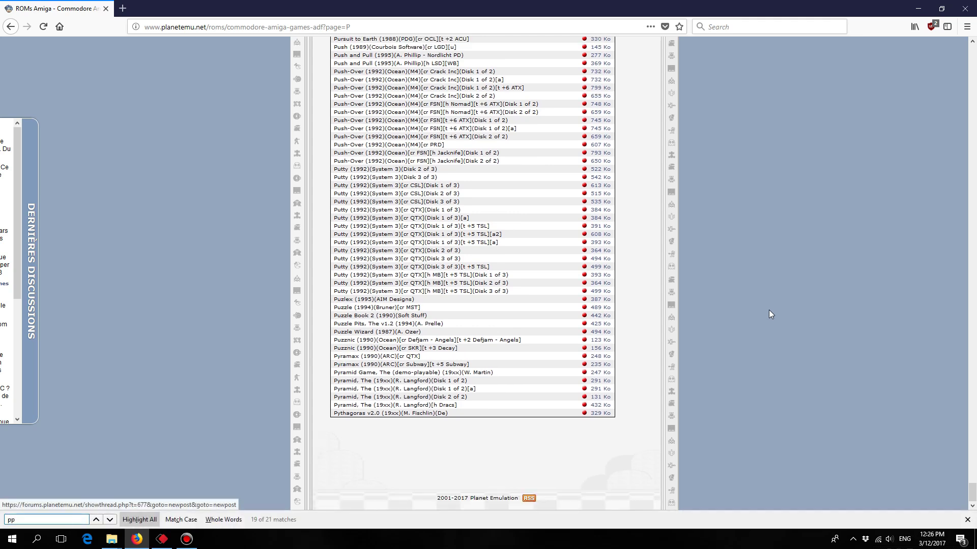
pyautogui.press('Escape')
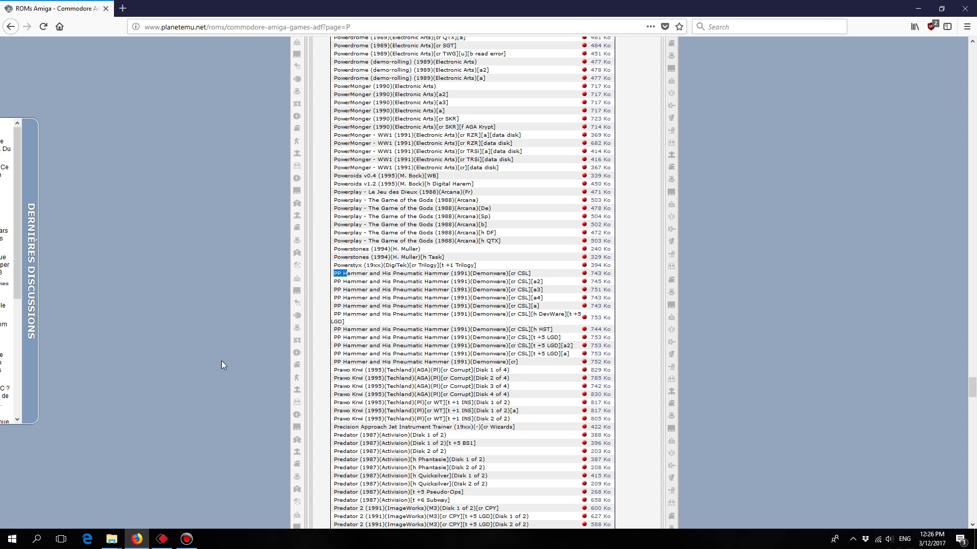
pyautogui.click(501, 278)
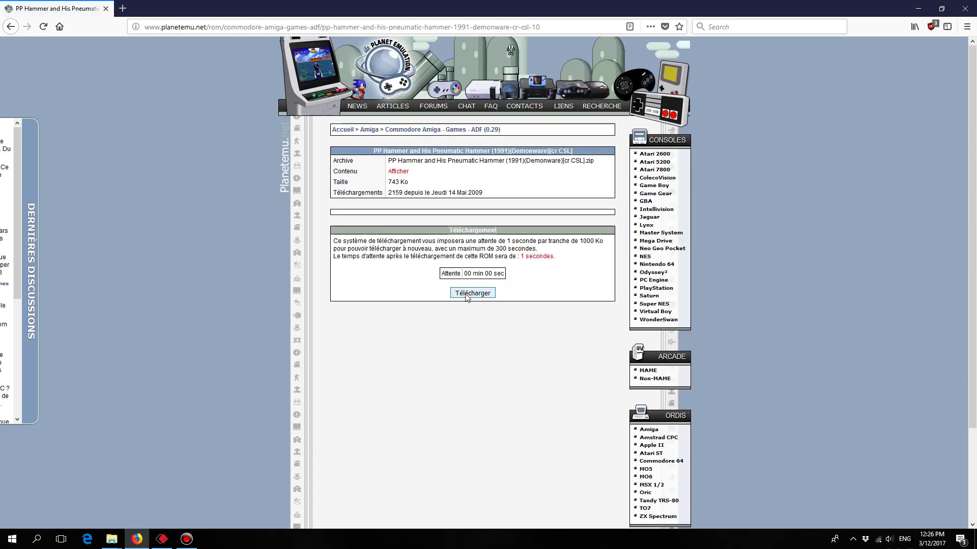
pyautogui.click(466, 295)
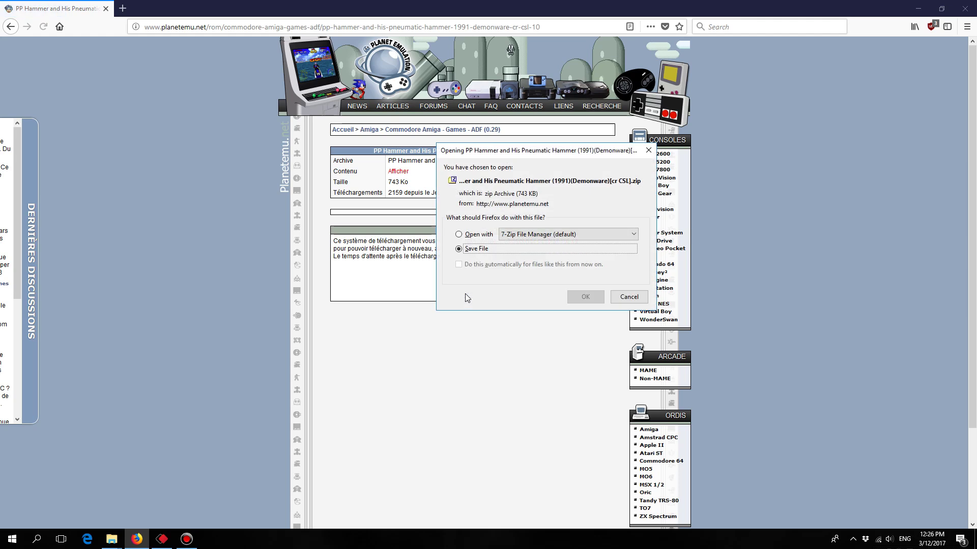
pyautogui.click(585, 299)
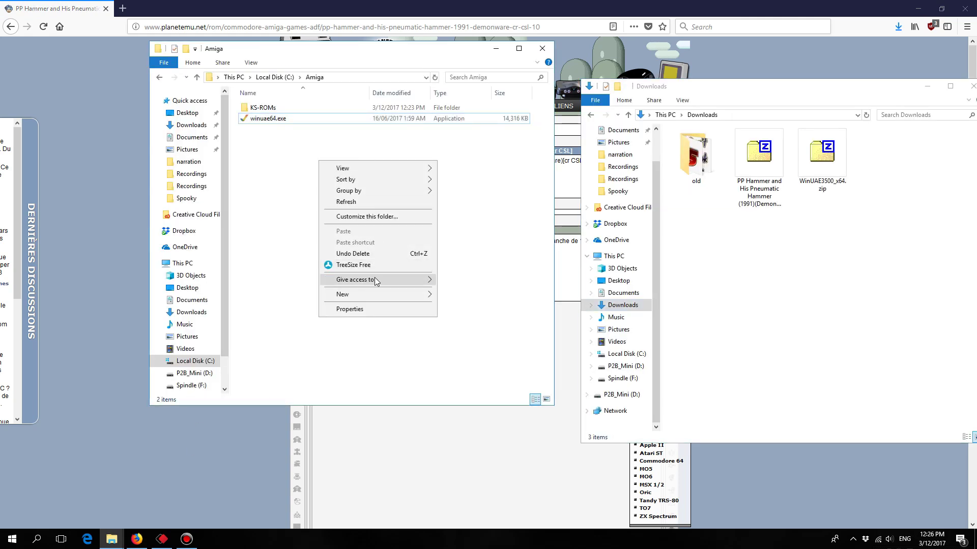
# Create a new folder named Games inside C:\Amiga and open it.
pyautogui.moveTo(377, 295)
pyautogui.click(460, 294)
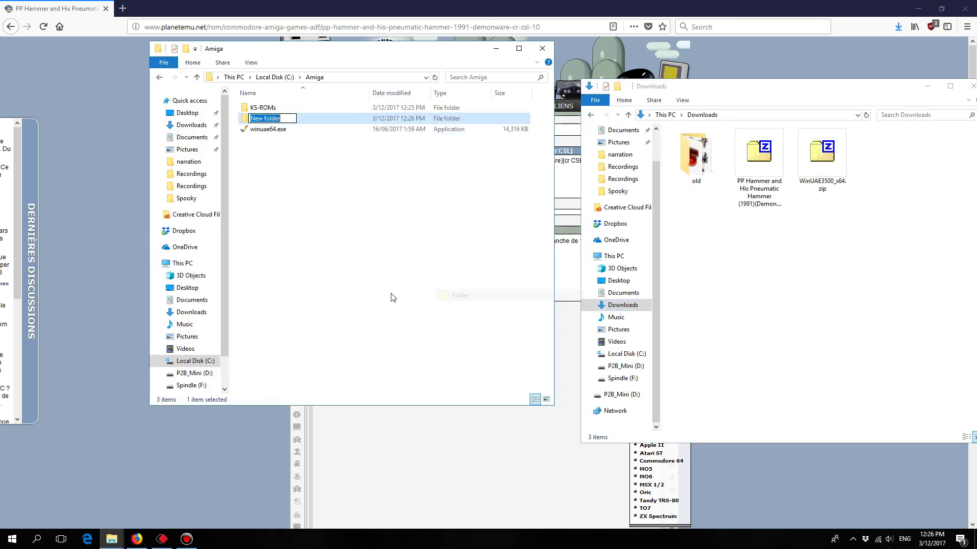
pyautogui.write('Games')
pyautogui.press('Return')
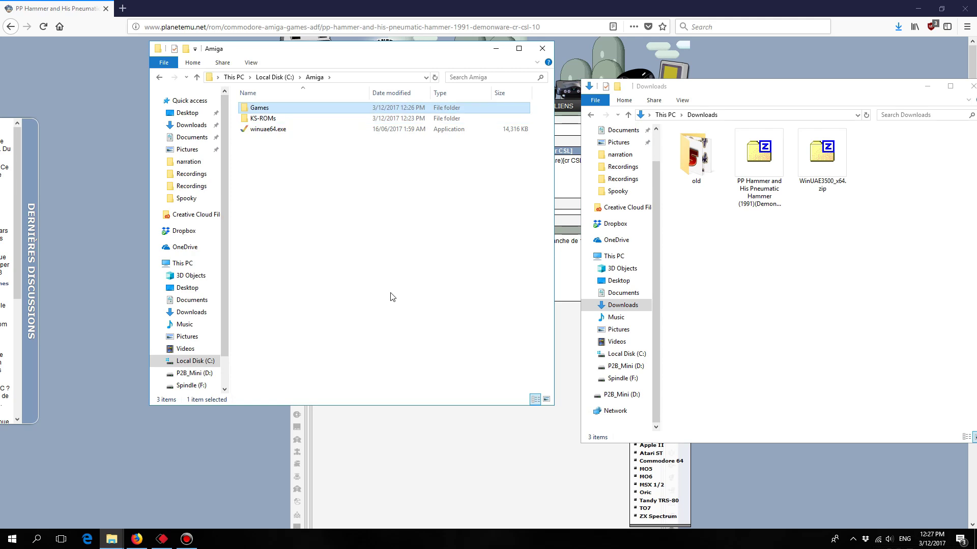
pyautogui.doubleClick(275, 109)
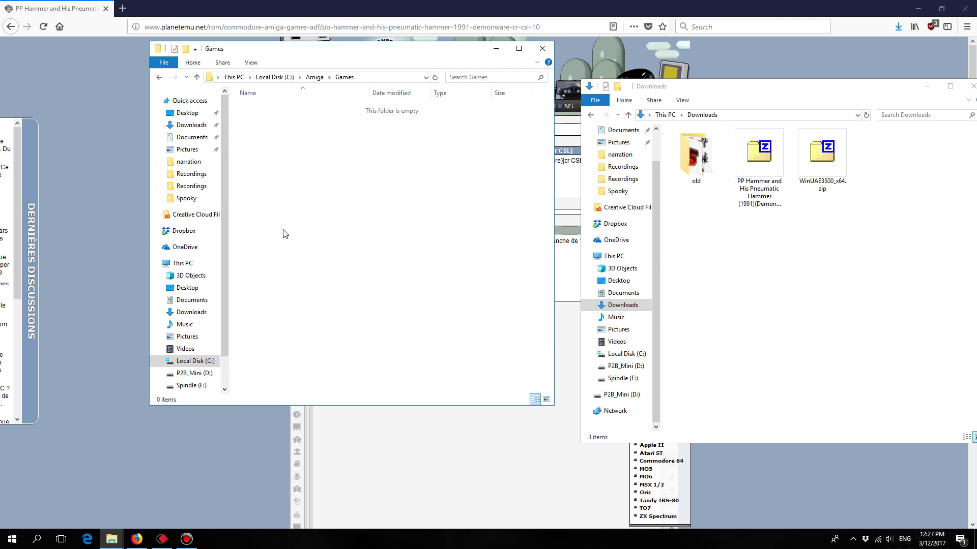
# Extract the PP Hammer ADF from the downloaded zip into Games with 7-Zip.
pyautogui.doubleClick(765, 164)
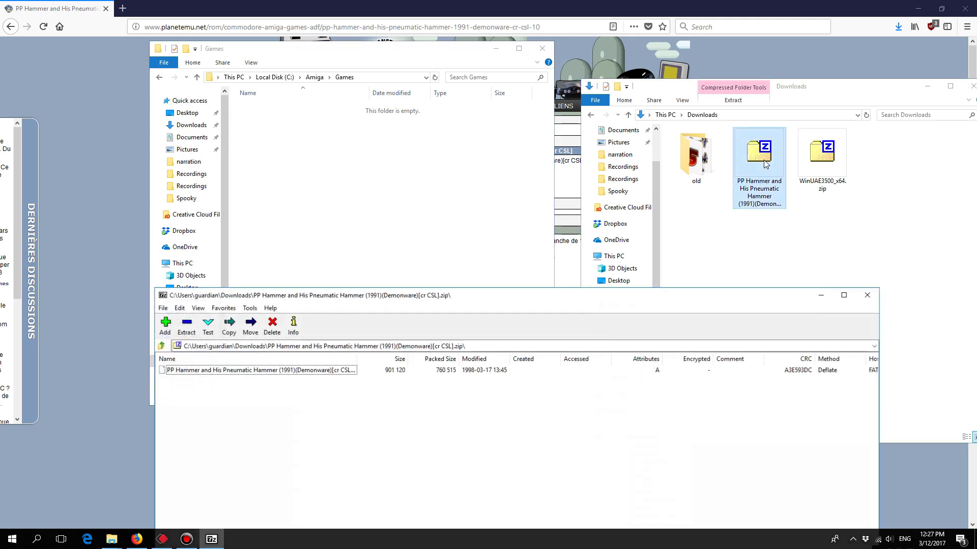
pyautogui.click(264, 375)
pyautogui.moveTo(264, 375); pyautogui.dragTo(339, 204)
pyautogui.click(714, 410)
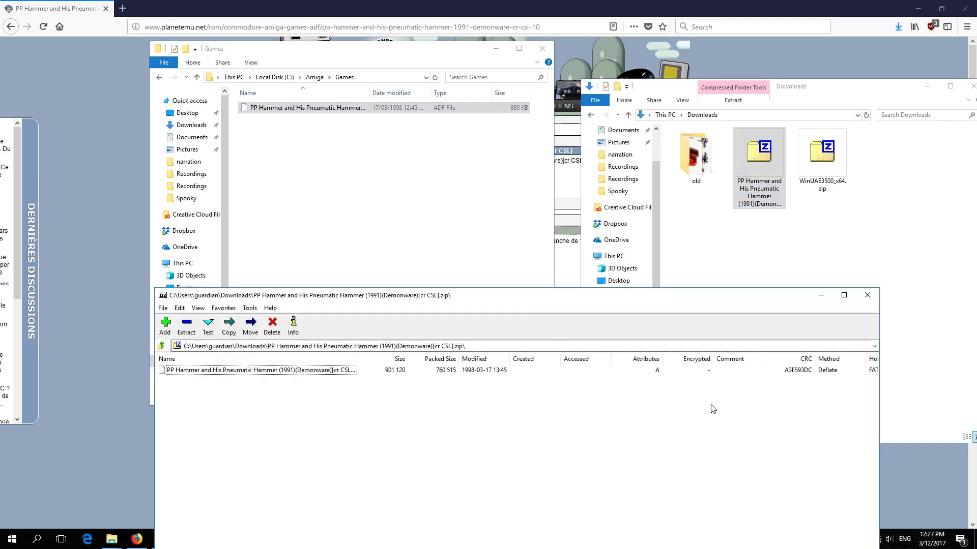
pyautogui.click(871, 297)
# Minimize the browser, close the Downloads window, and return to the Amiga folder.
pyautogui.click(908, 13)
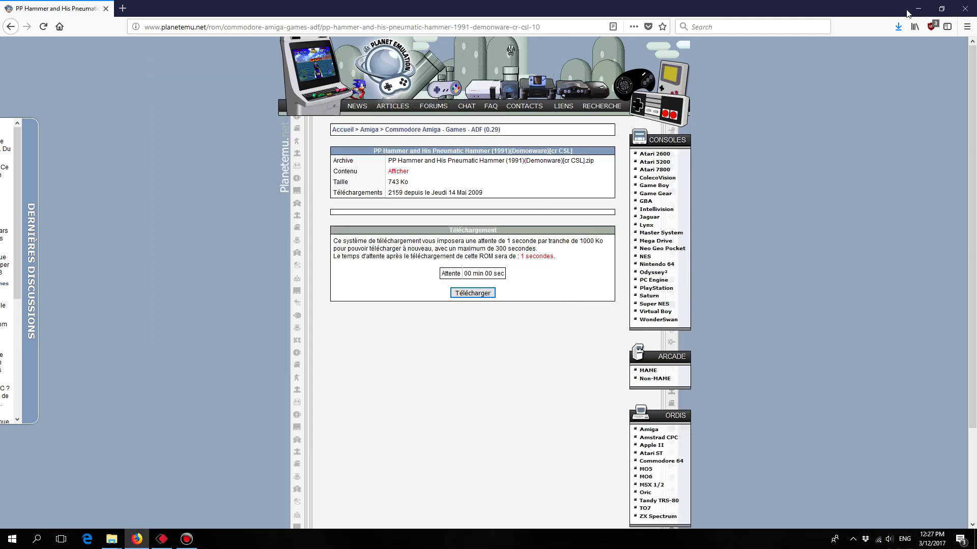
pyautogui.click(917, 11)
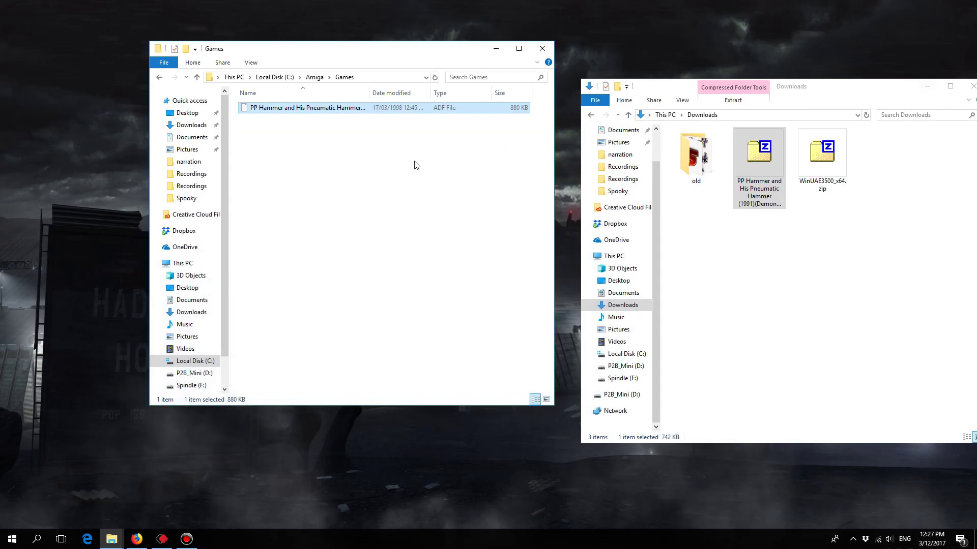
pyautogui.click(927, 86)
pyautogui.click(313, 78)
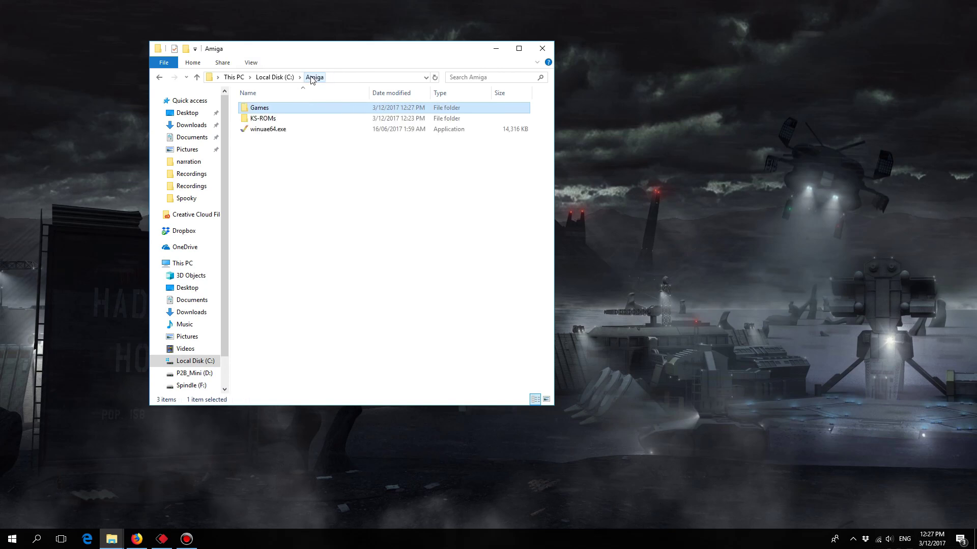
# Launch WinUAE and load the Basic A500 configuration.
pyautogui.doubleClick(300, 131)
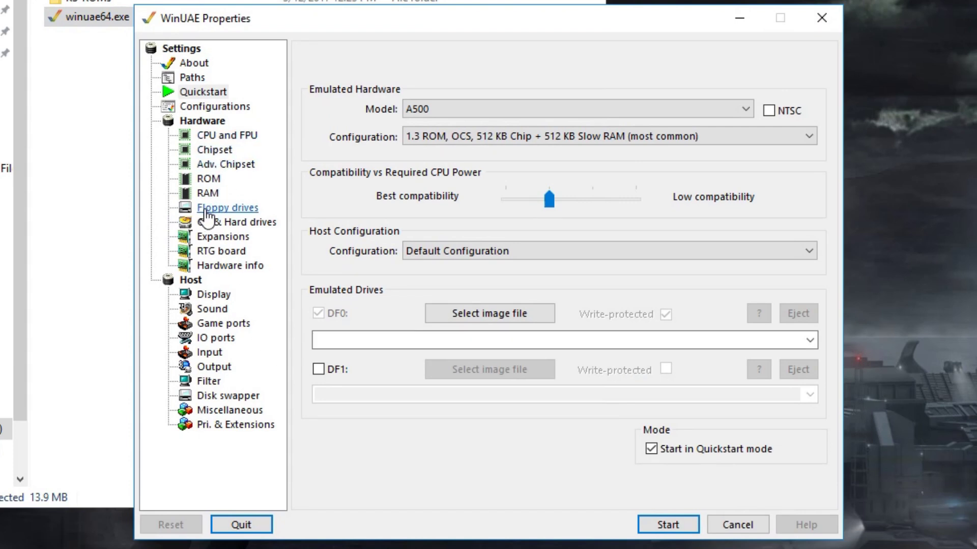
pyautogui.click(206, 107)
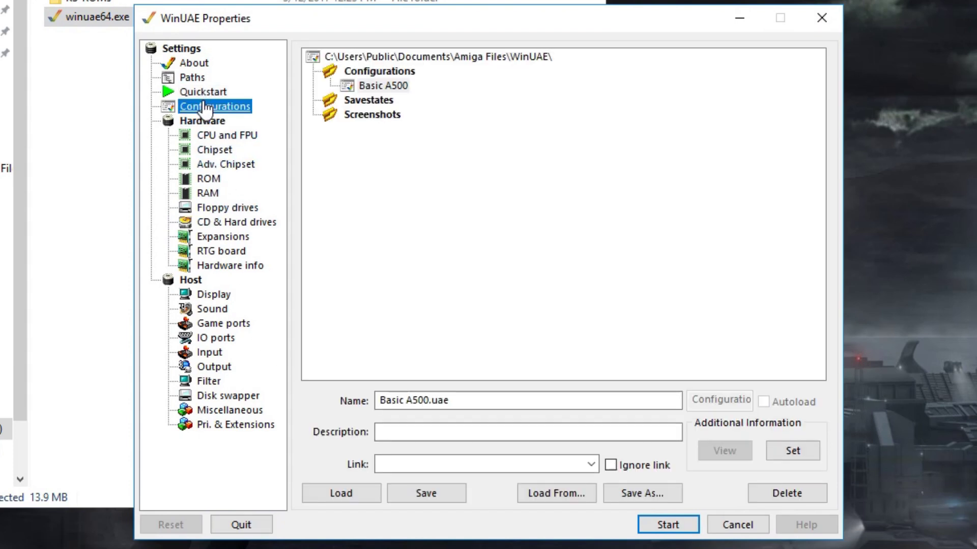
pyautogui.click(387, 85)
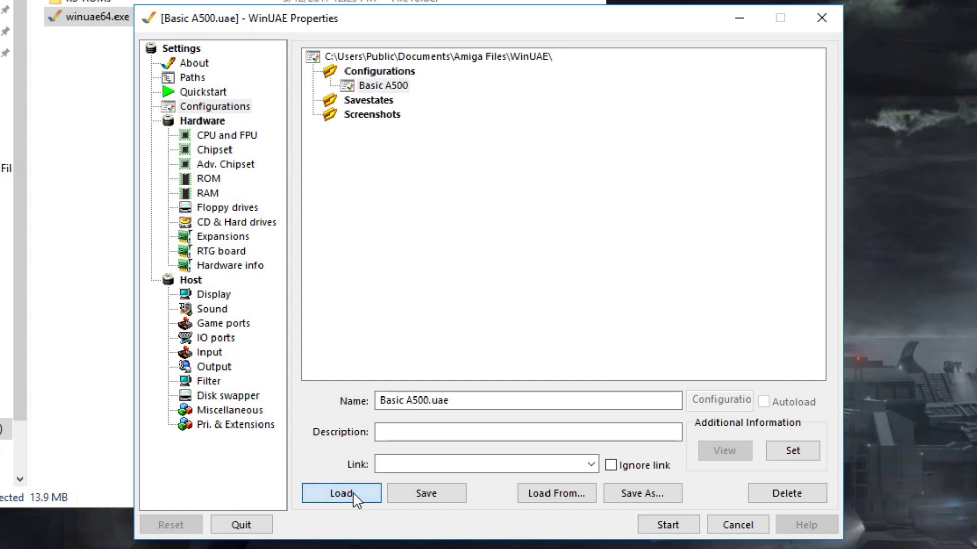
# Insert the PP Hammer ADF from C:\Amiga\Games into floppy drive DF0.
pyautogui.click(225, 208)
pyautogui.click(809, 114)
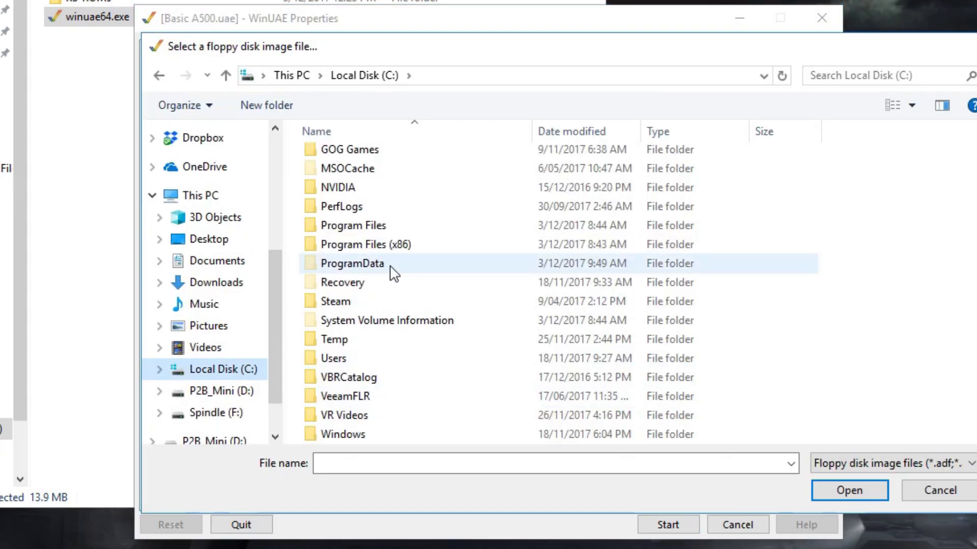
pyautogui.scroll(1, 394, 274)
pyautogui.doubleClick(389, 168)
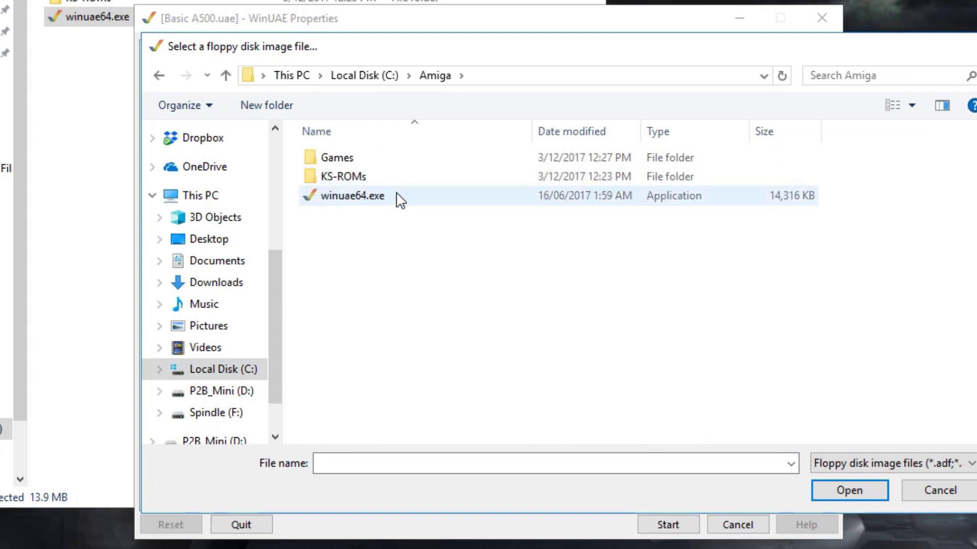
pyautogui.doubleClick(407, 158)
pyautogui.doubleClick(407, 158)
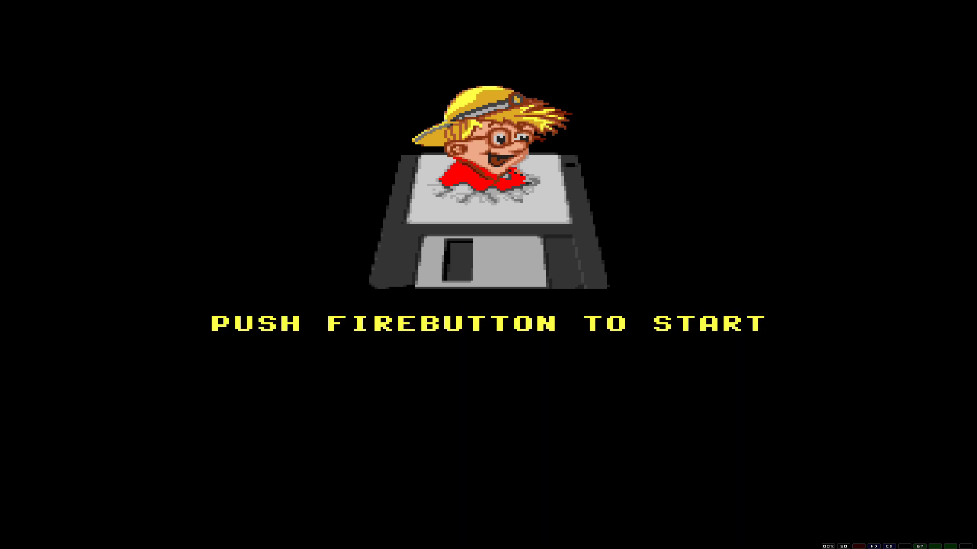
# Pause the game with F12 and map game port 2 to Keyboard Layout B.
pyautogui.press('F12')
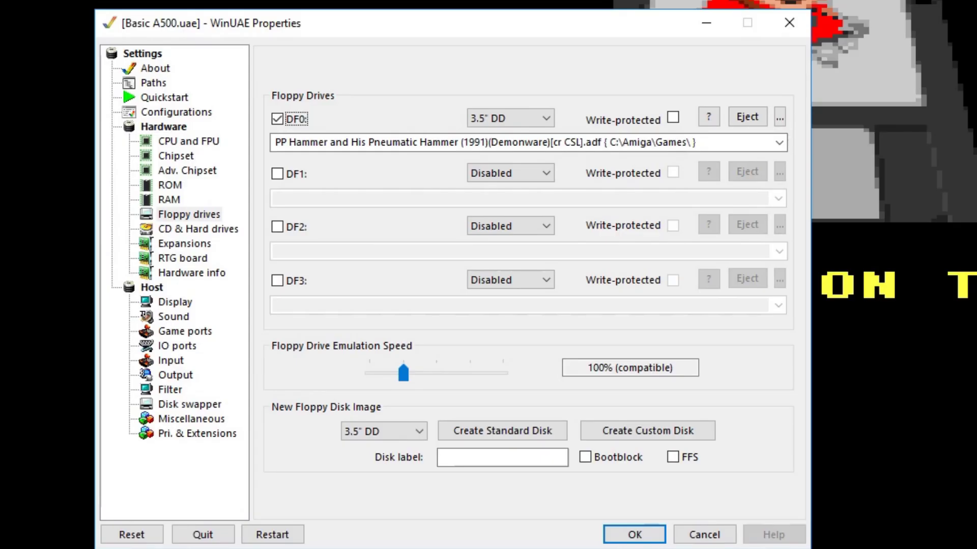
pyautogui.click(156, 352)
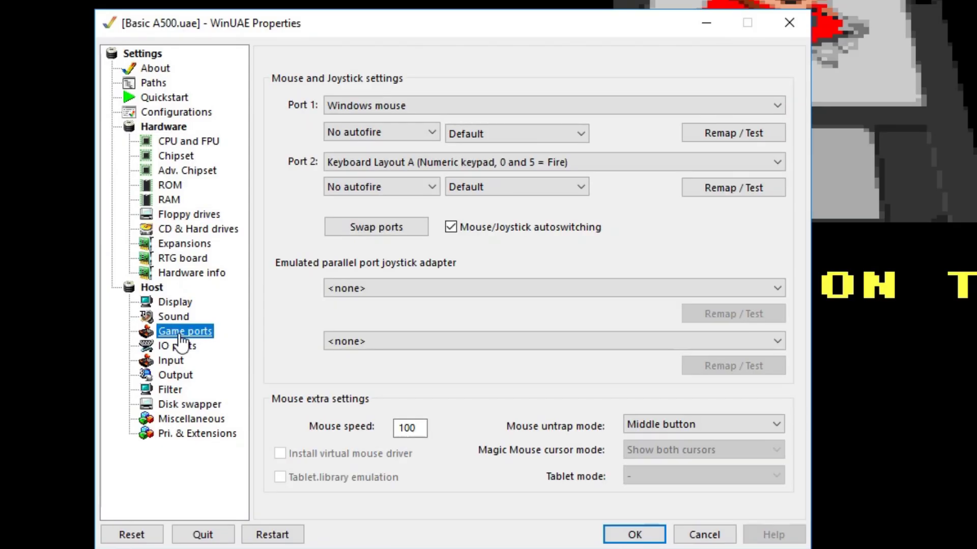
pyautogui.click(521, 164)
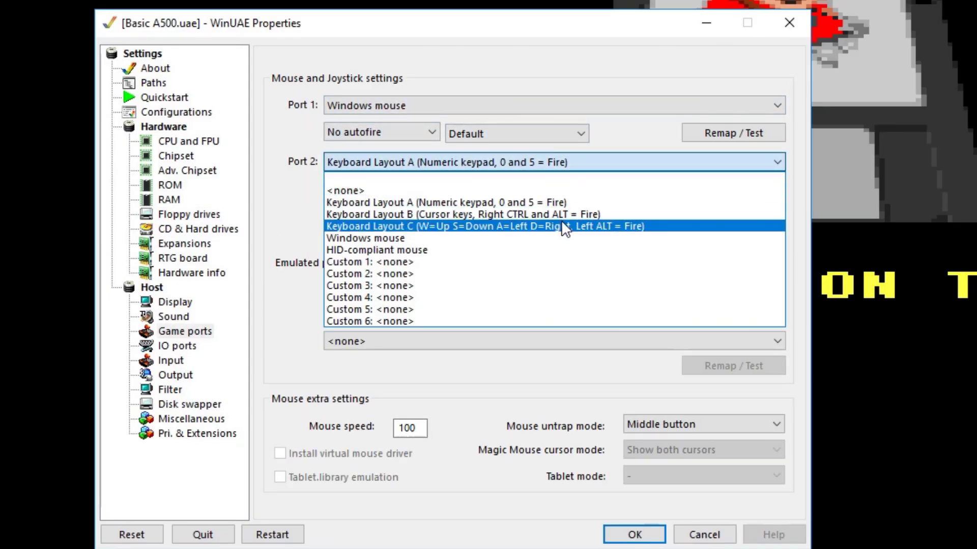
pyautogui.click(566, 219)
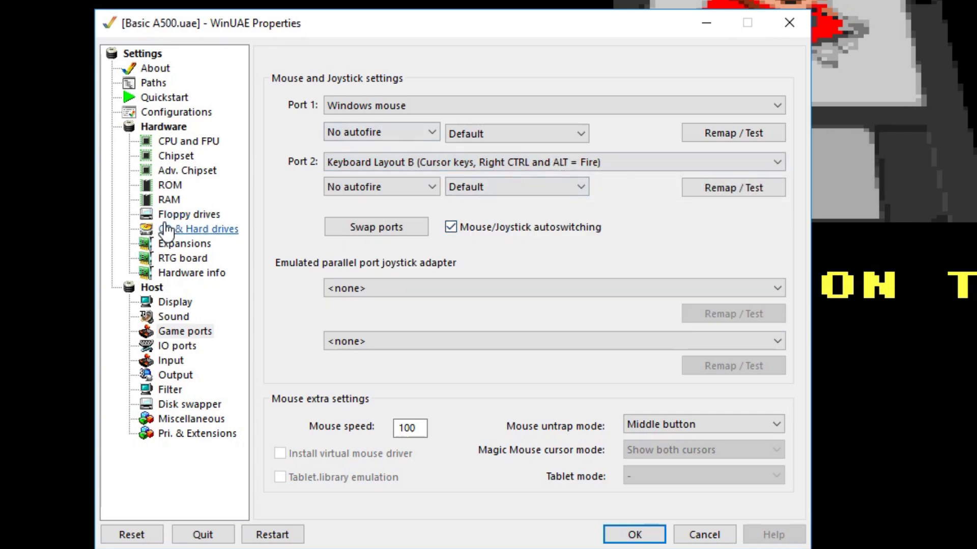
# Eject the DF0 disk and save the Basic A500 configuration.
pyautogui.click(202, 216)
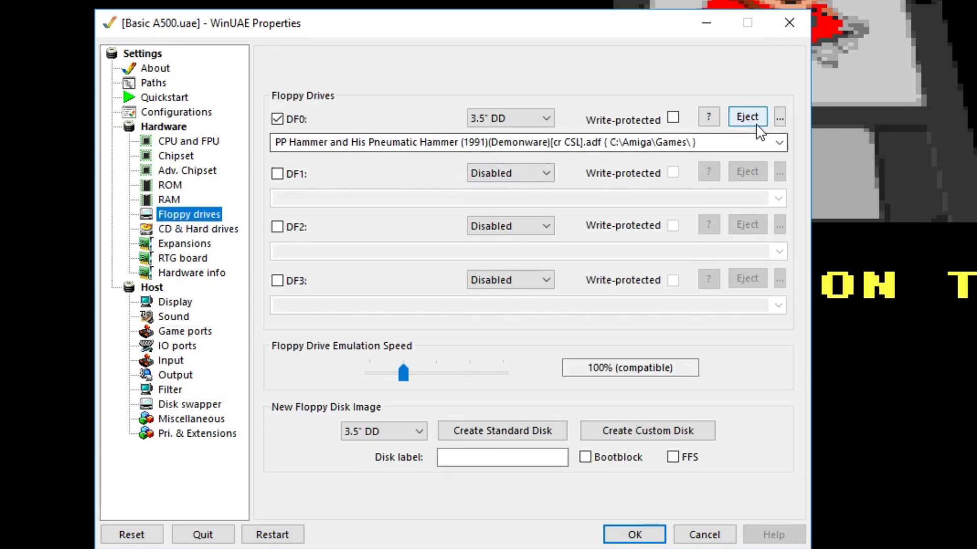
pyautogui.click(748, 118)
pyautogui.click(189, 112)
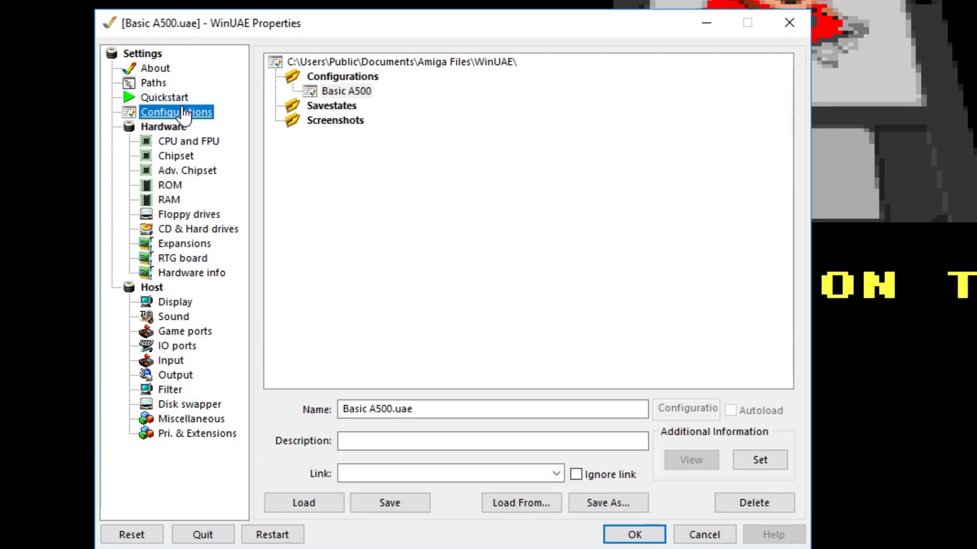
pyautogui.click(366, 94)
pyautogui.click(392, 505)
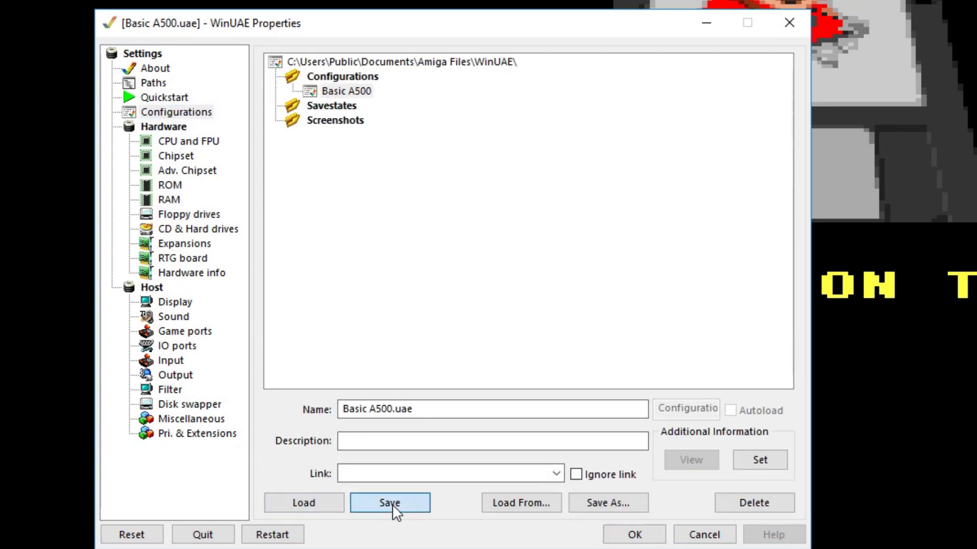
# Reinsert the PP Hammer disk into DF0 and return to the game.
pyautogui.click(203, 214)
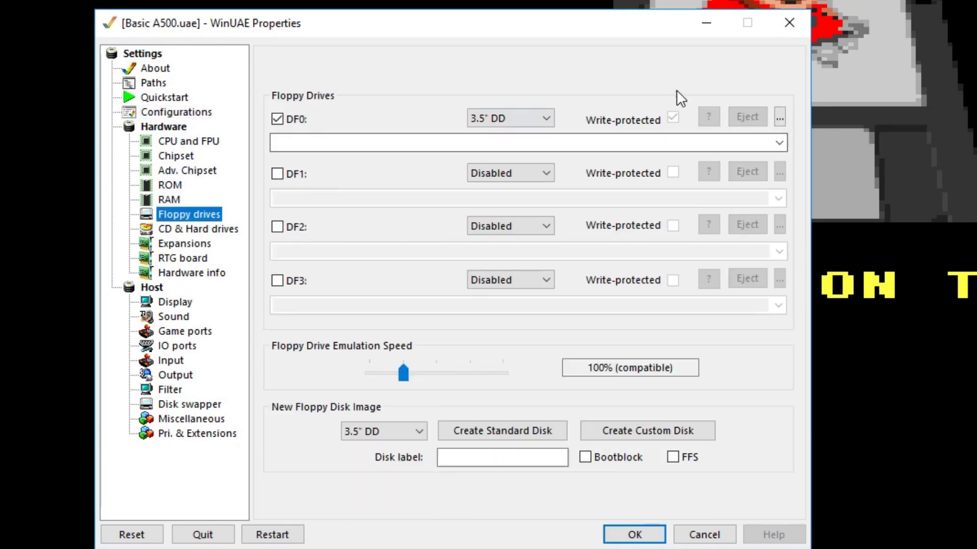
pyautogui.click(779, 117)
pyautogui.click(425, 165)
pyautogui.click(816, 499)
pyautogui.click(631, 534)
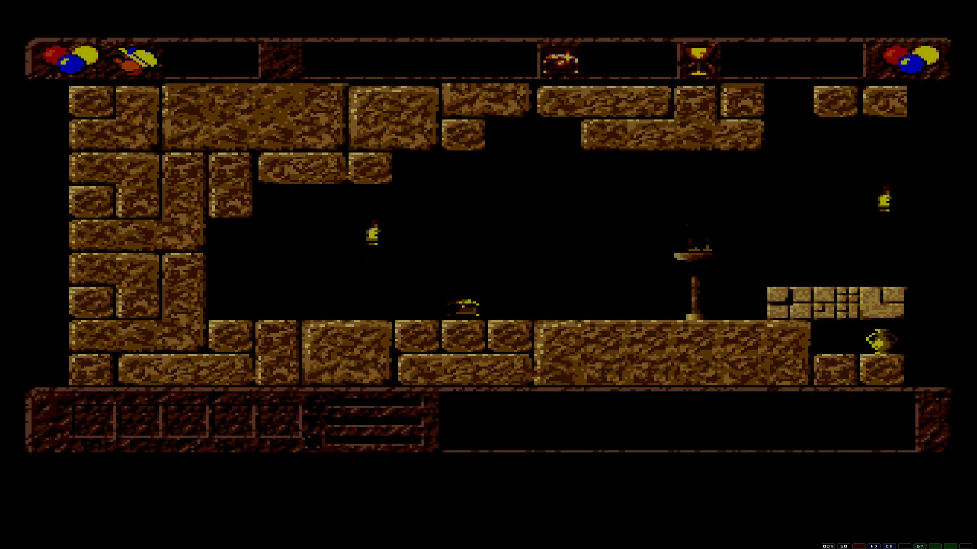
# Start PP Hammer, grab the chest and vases, jump the fire pit, and climb the ladder.
pyautogui.press('Right')
pyautogui.press('Up')
pyautogui.press('ctrl')
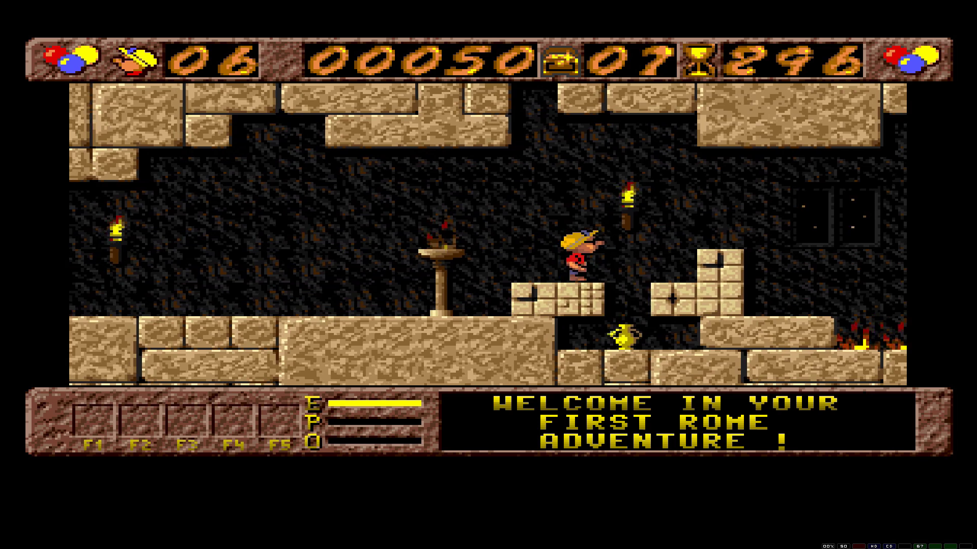
pyautogui.press('Right')
pyautogui.press('Up')
pyautogui.press('Right')
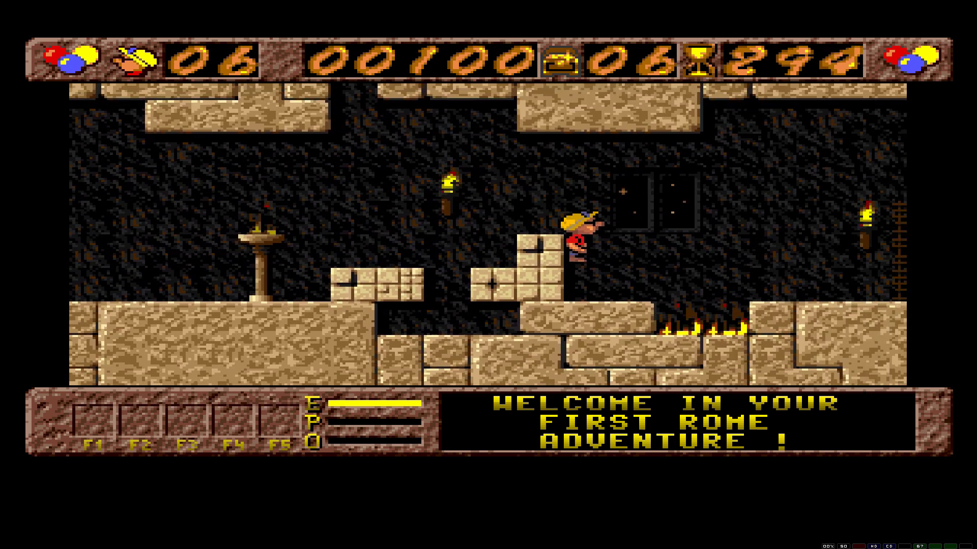
pyautogui.press('Up')
pyautogui.press('Right')
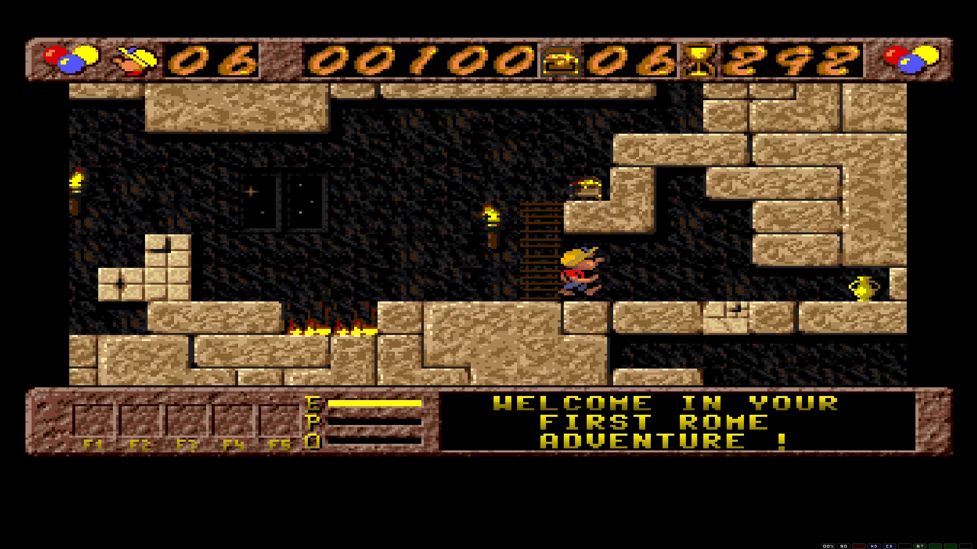
pyautogui.press('Up')
pyautogui.press('Up')
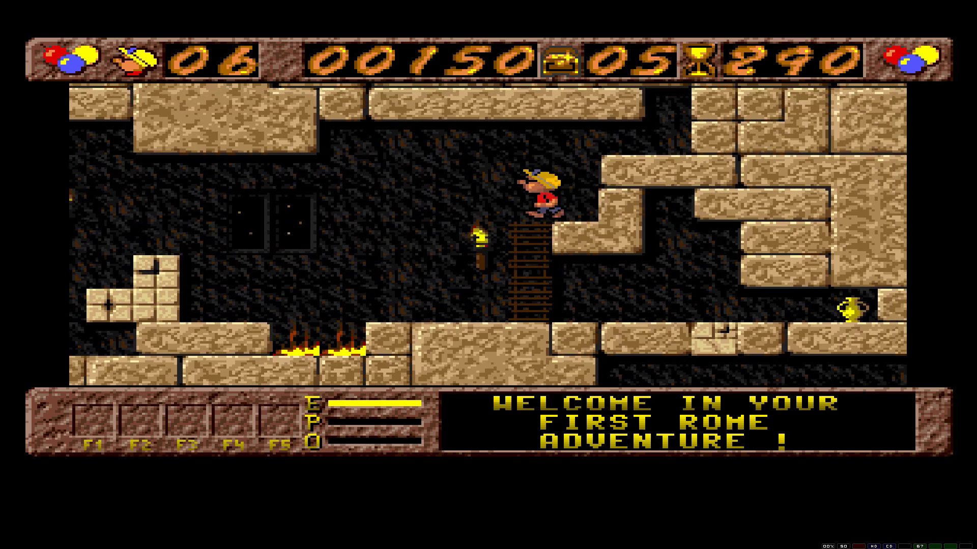
pyautogui.press('Right')
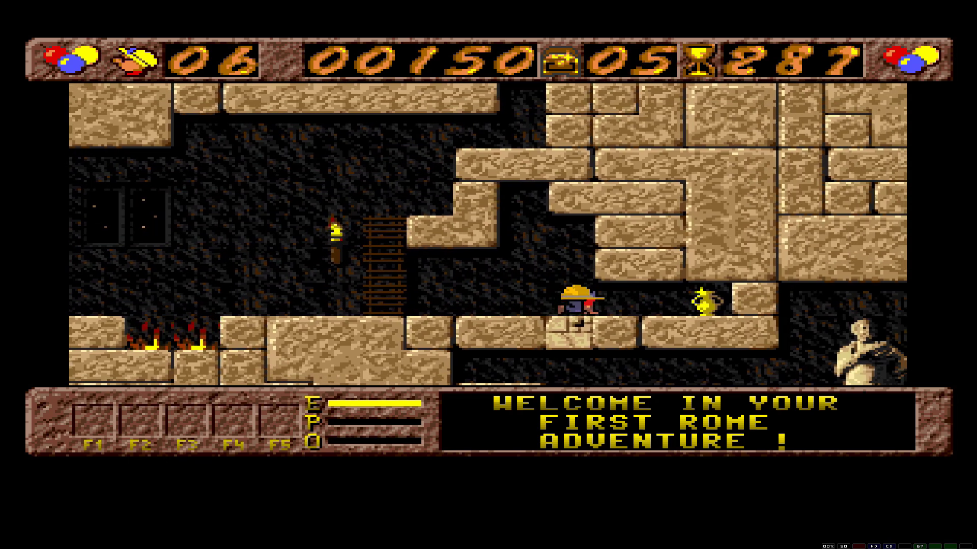
pyautogui.press('Right')
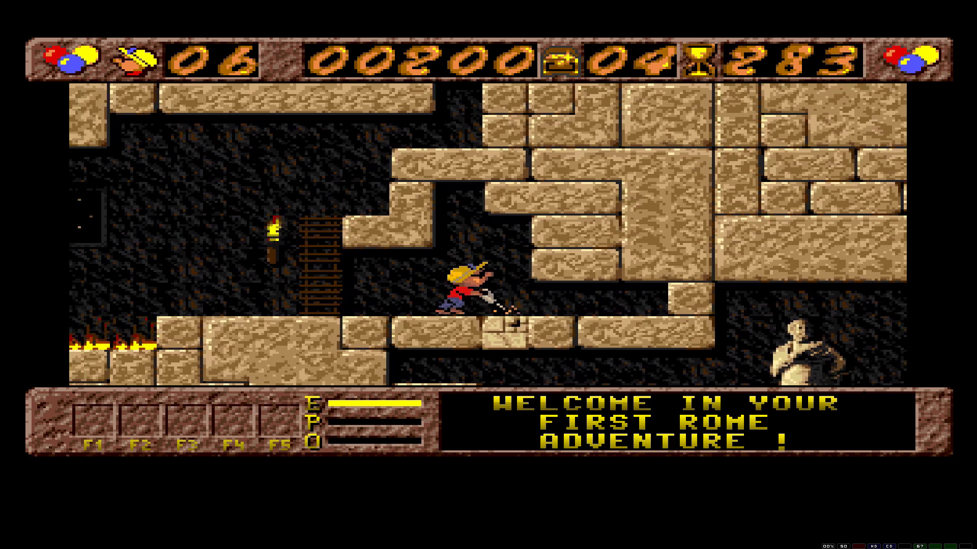
# Break through to the key, collect the remaining chests across the water, and reach the exit.
pyautogui.press('Right')
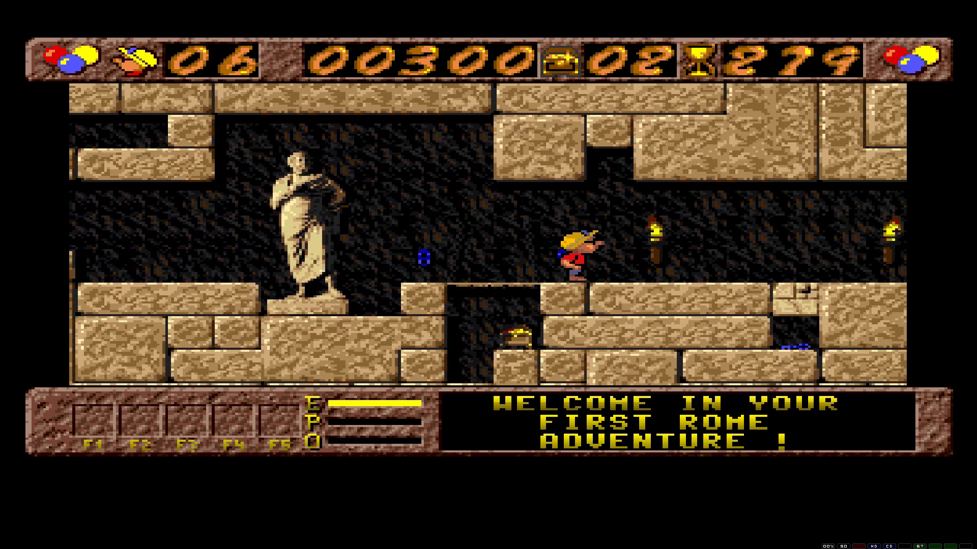
pyautogui.press('Right')
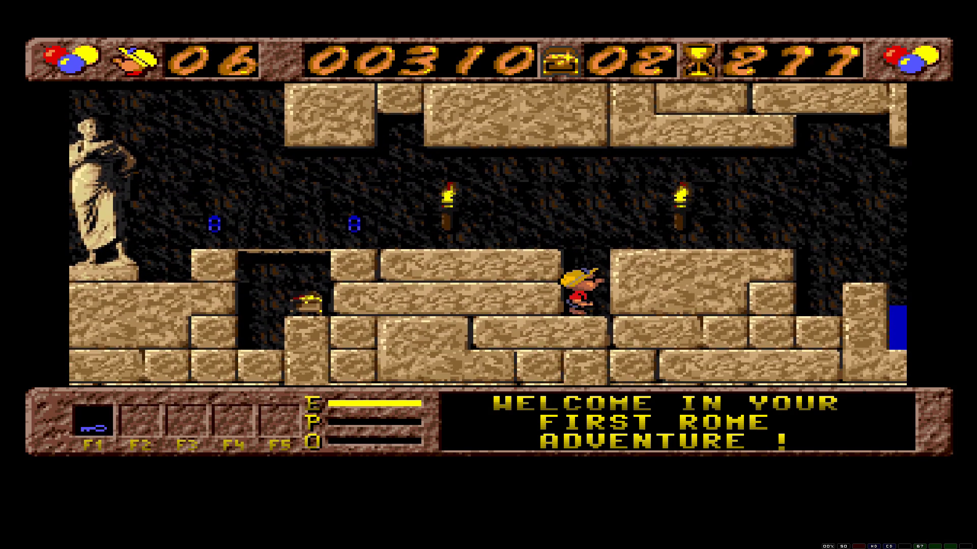
pyautogui.press('Left')
pyautogui.press('Right')
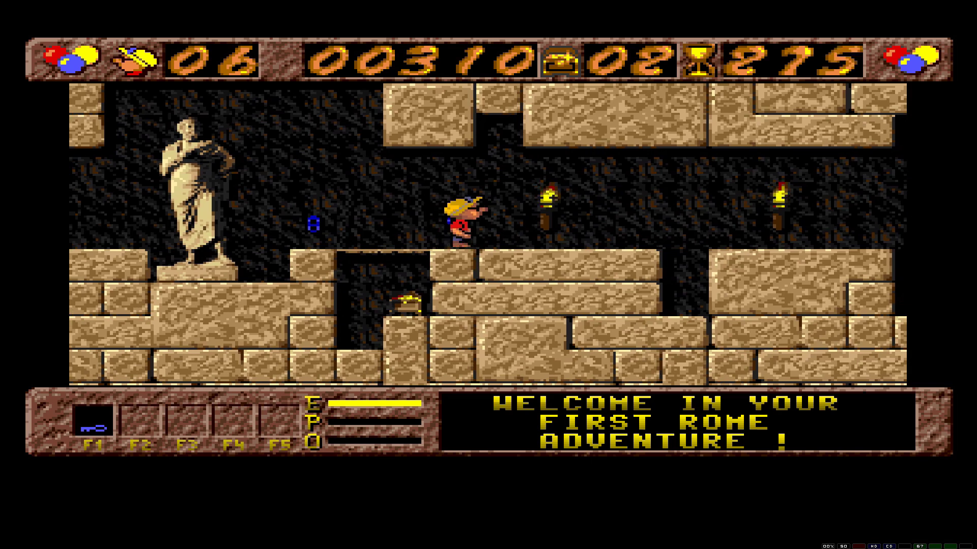
pyautogui.press('Left')
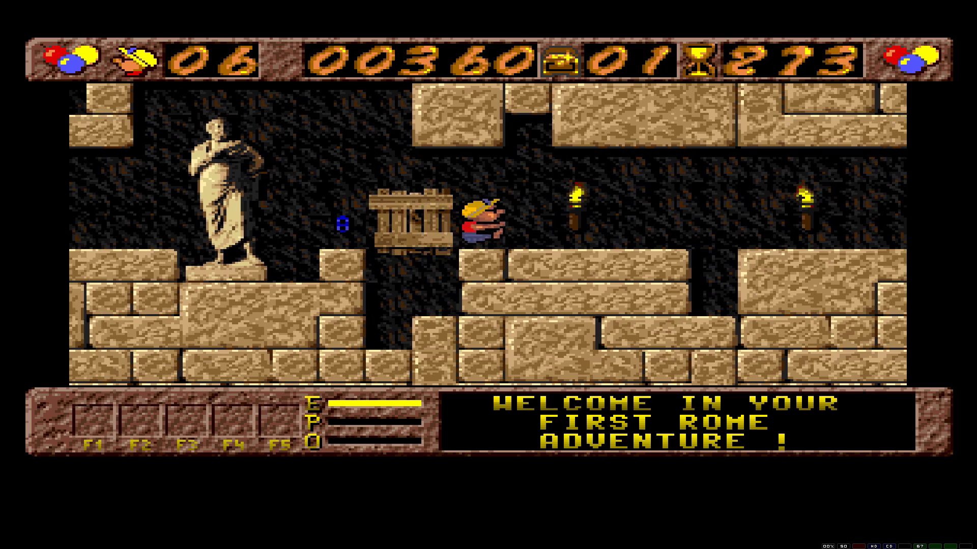
pyautogui.press('Right')
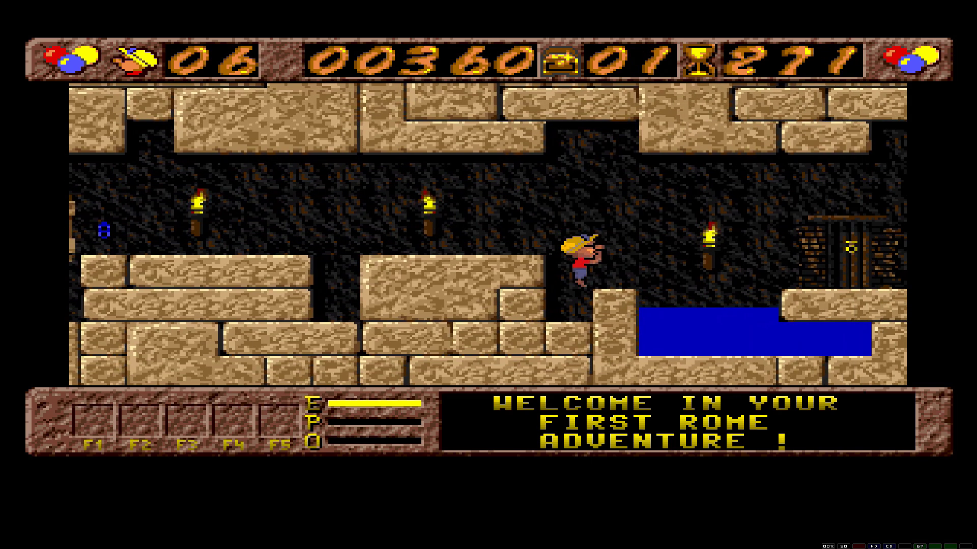
pyautogui.press('Right')
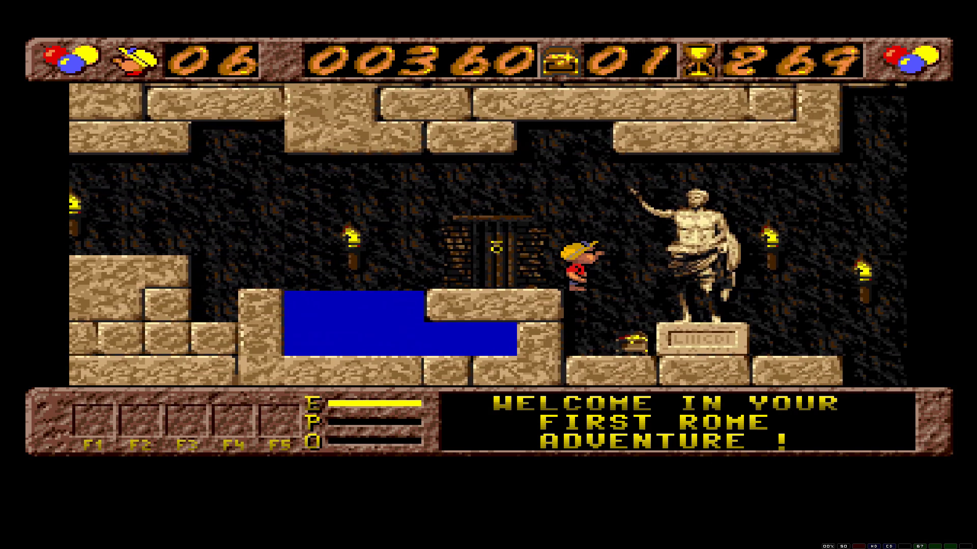
pyautogui.press('Right')
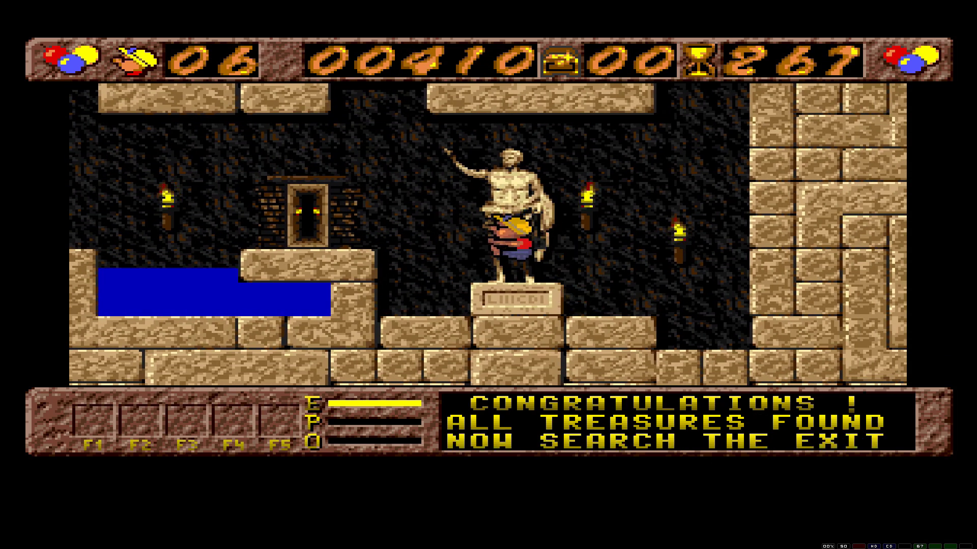
pyautogui.press('Left')
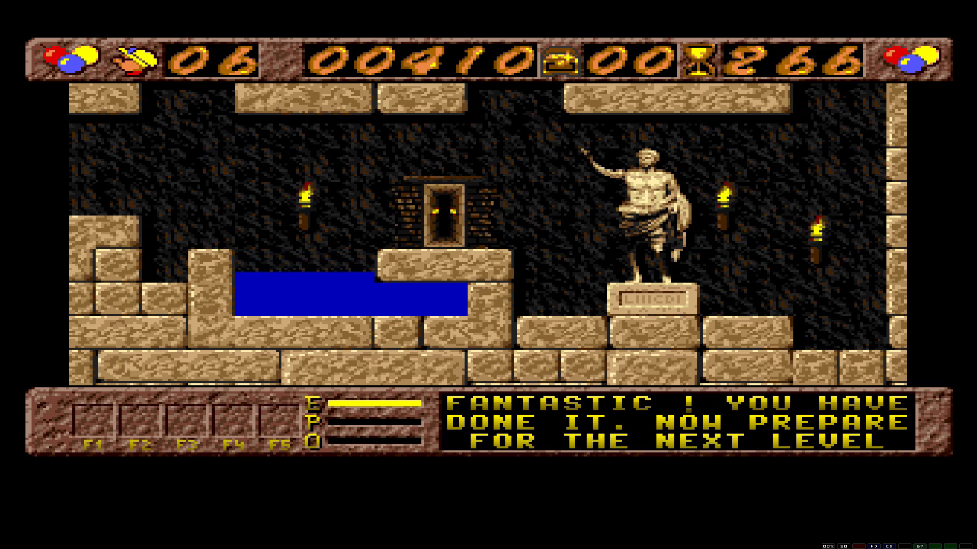
# Open the emulator settings with F12 and load the Basic A500 configuration.
pyautogui.press('F12')
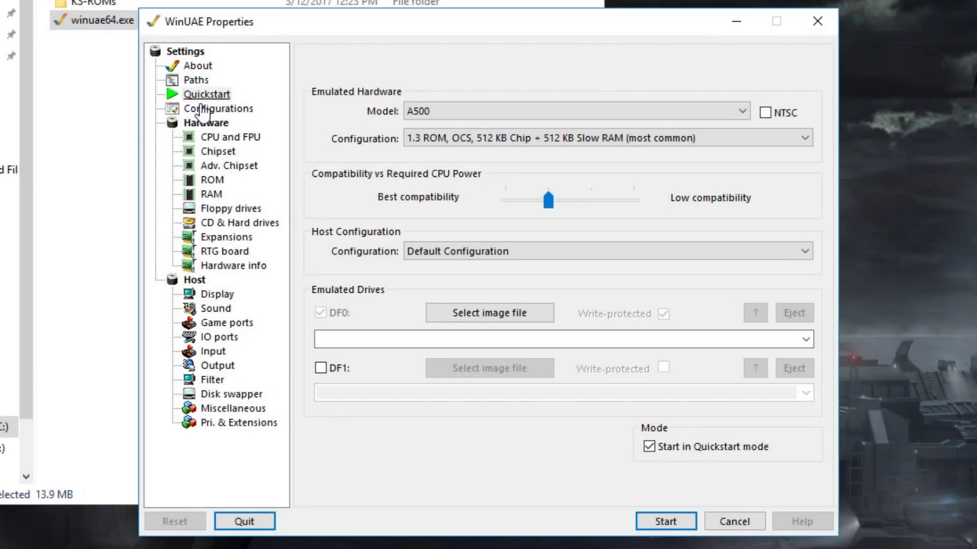
pyautogui.click(204, 109)
pyautogui.click(352, 491)
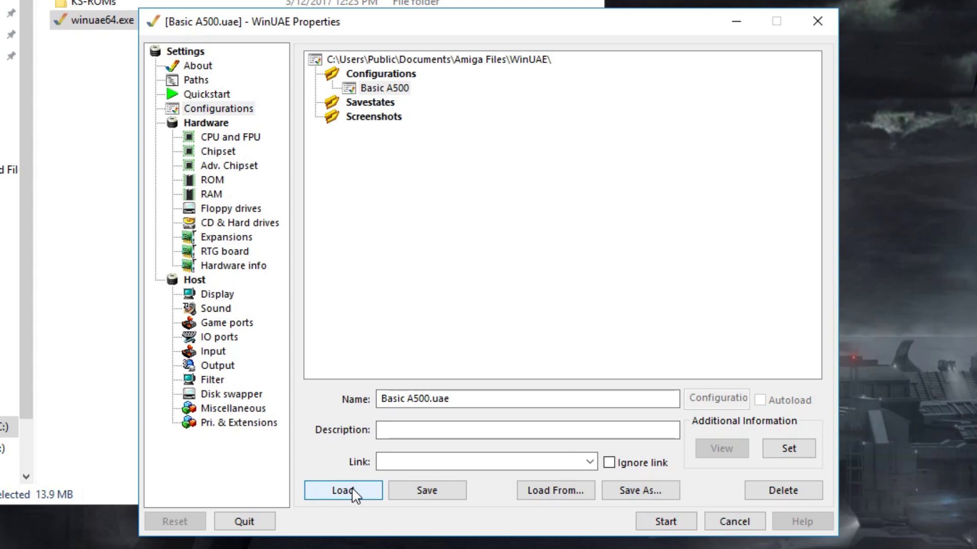
# Put Alien Breed - 1.adf from Games\A into drive DF0 and start.
pyautogui.click(211, 208)
pyautogui.click(808, 116)
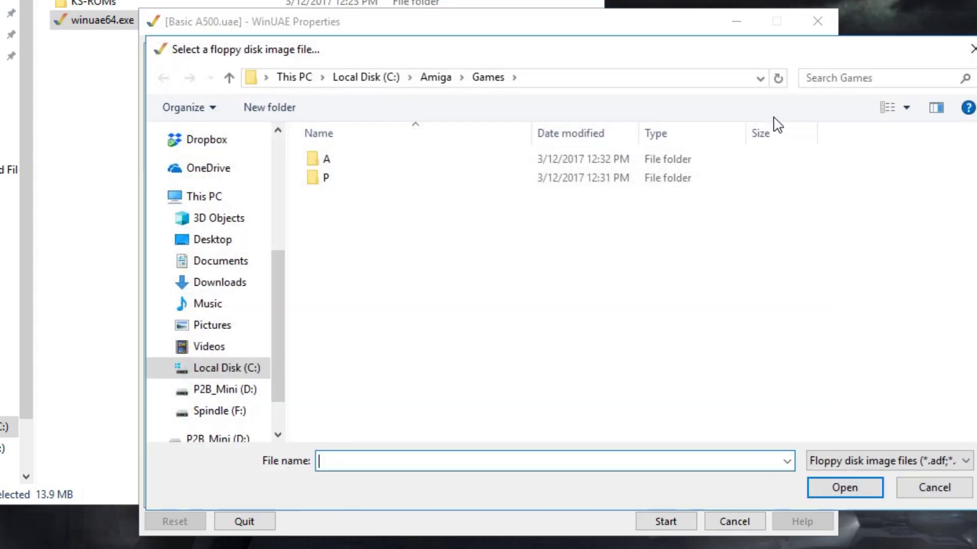
pyautogui.doubleClick(346, 161)
pyautogui.doubleClick(476, 160)
pyautogui.click(662, 524)
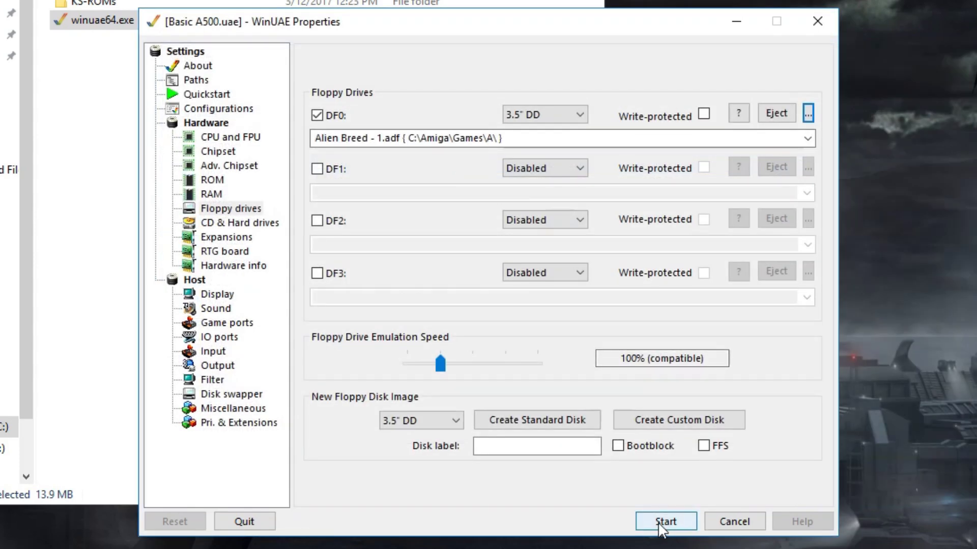
# Start the emulation with Alien Breed disk 1 in DF0.
pyautogui.click(662, 524)
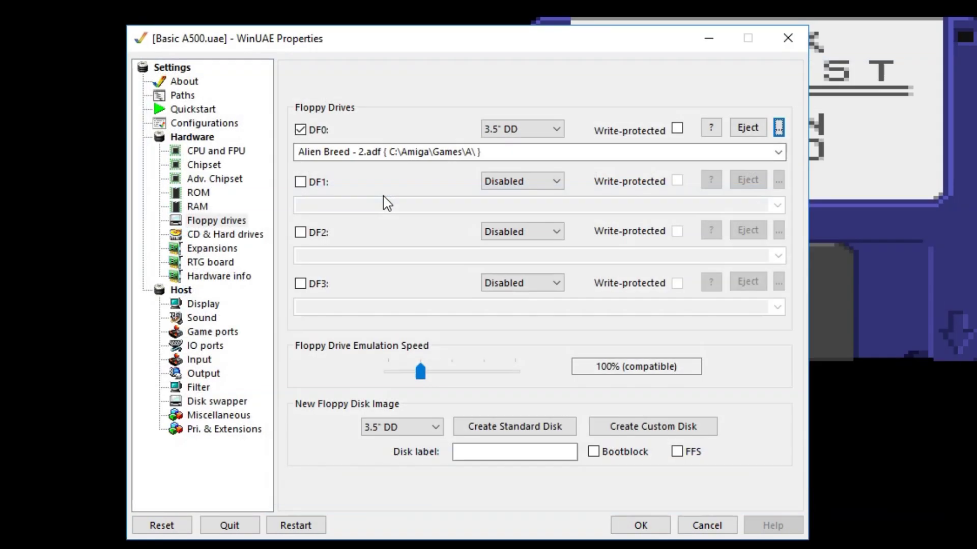
# Resume Alien Breed, skip the briefing, grab a pickup, shoot an alien, then pause with F12.
pyautogui.click(639, 526)
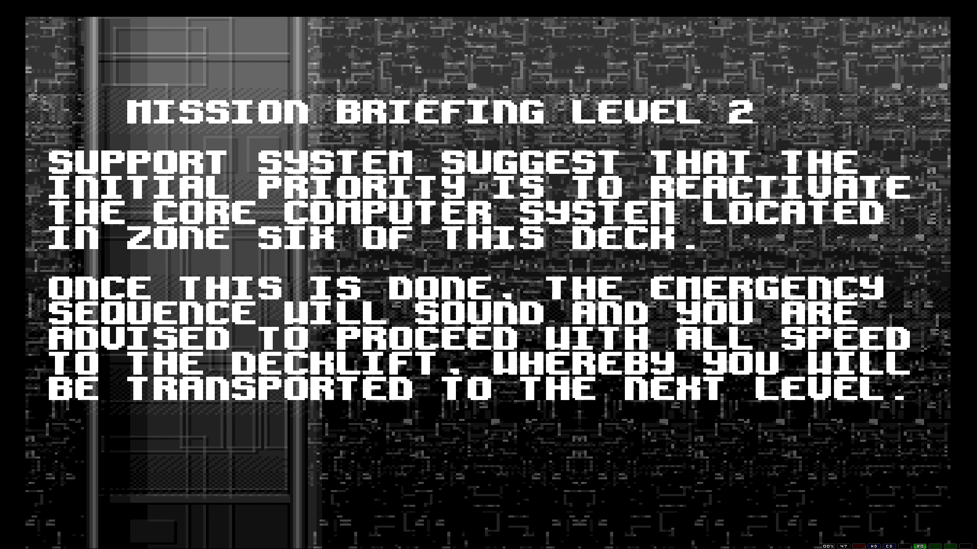
pyautogui.press('space')
pyautogui.press('Right')
pyautogui.press('Right')
pyautogui.press('Down')
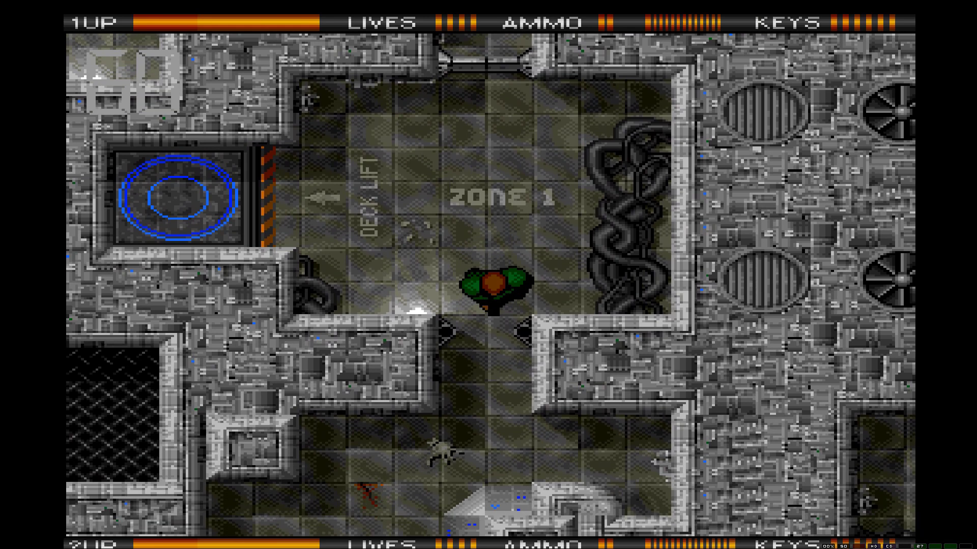
pyautogui.press('ctrl')
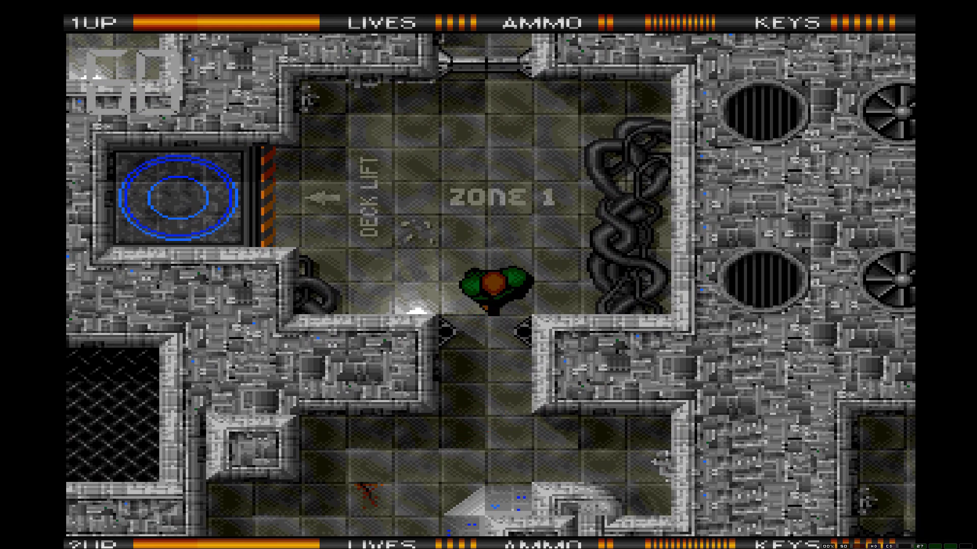
pyautogui.press('F12')
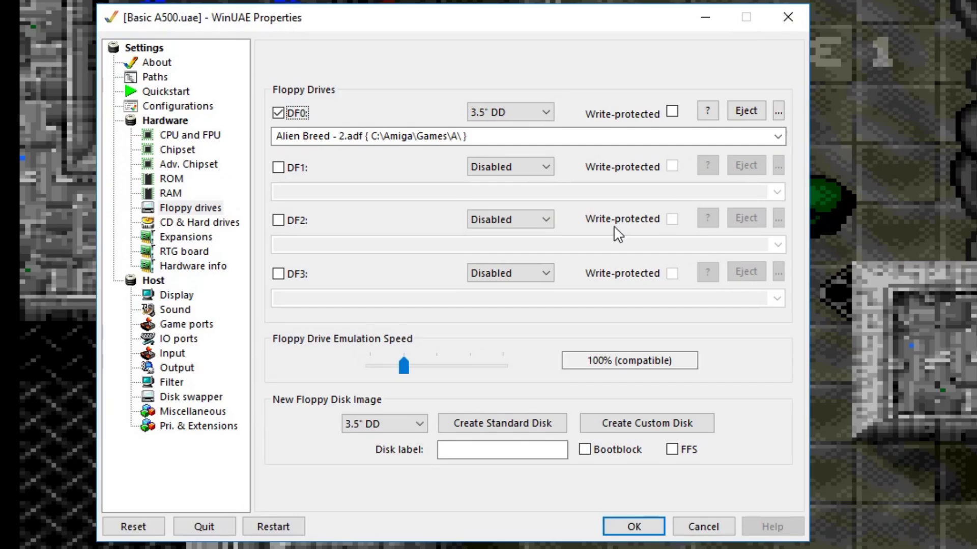
# From the Miscellaneous page, save the game state as Alien Breed.uss in Savestates.
pyautogui.click(196, 412)
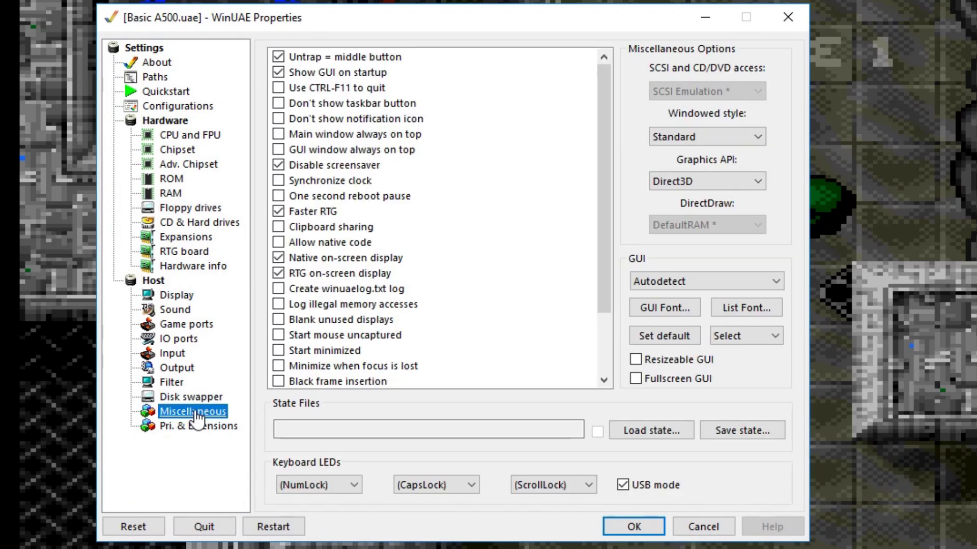
pyautogui.click(738, 430)
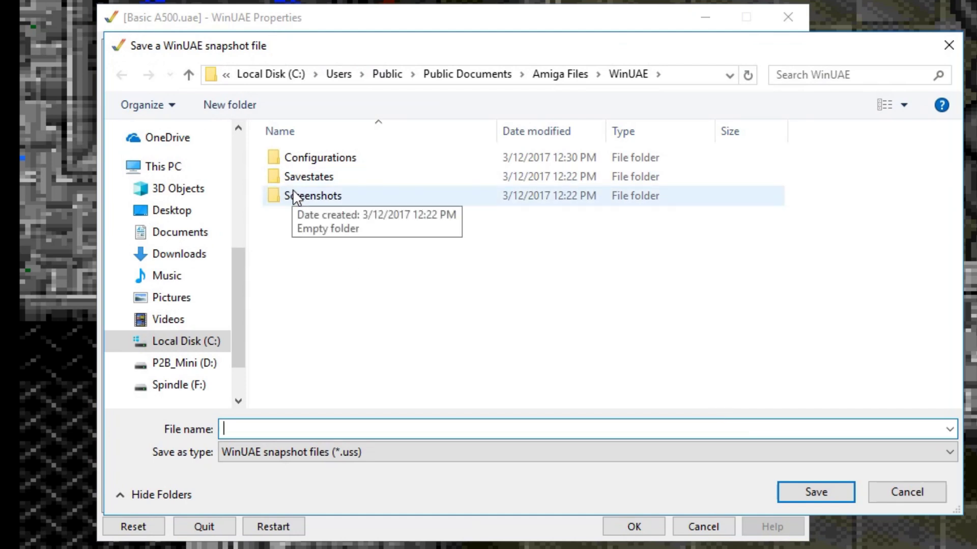
pyautogui.doubleClick(320, 184)
pyautogui.write('Alien Breed')
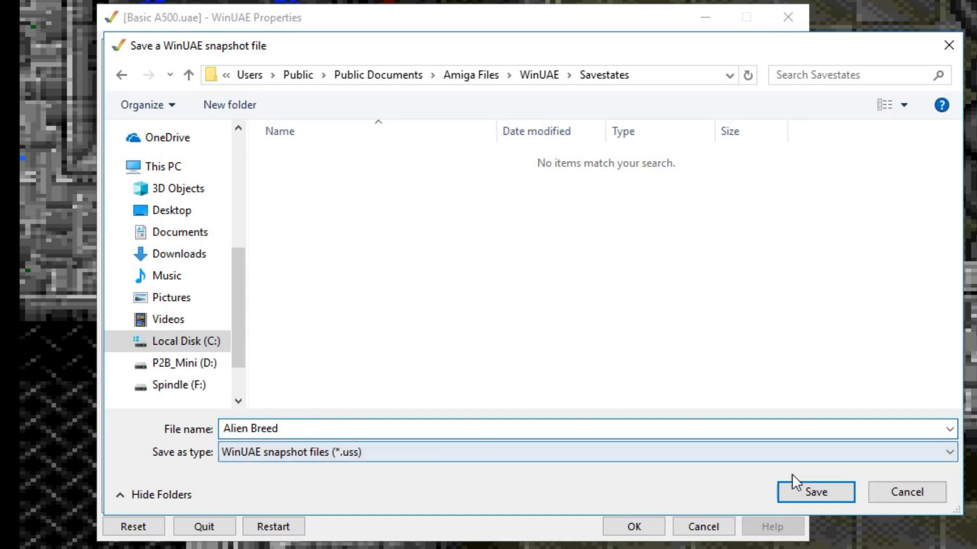
pyautogui.click(810, 490)
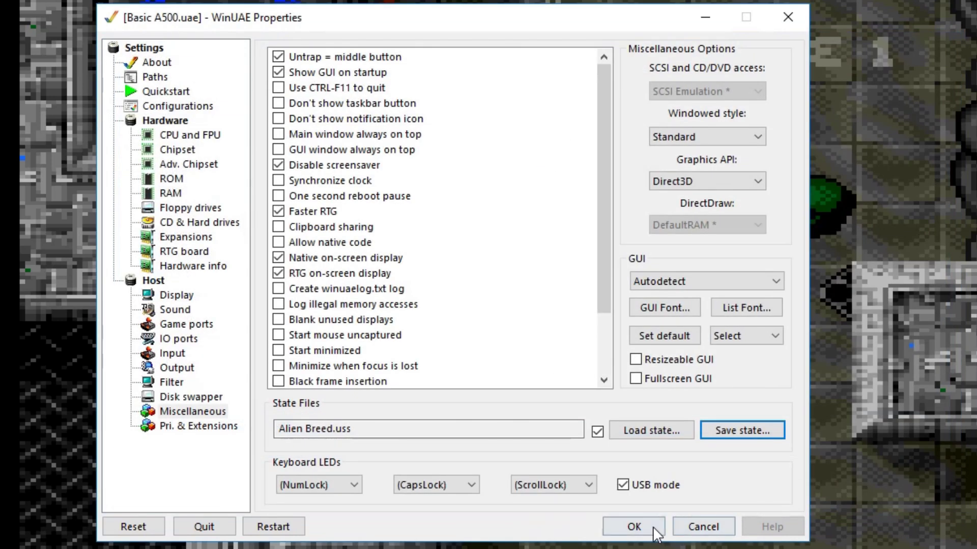
# Resume Alien Breed, run through the corridors, and fire at the aliens.
pyautogui.click(654, 524)
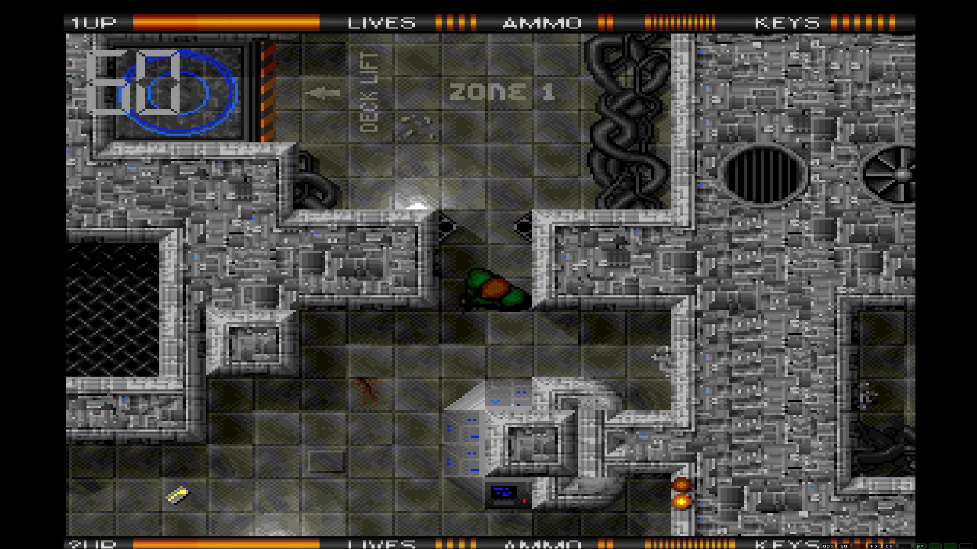
pyautogui.press('Left')
pyautogui.press('Down')
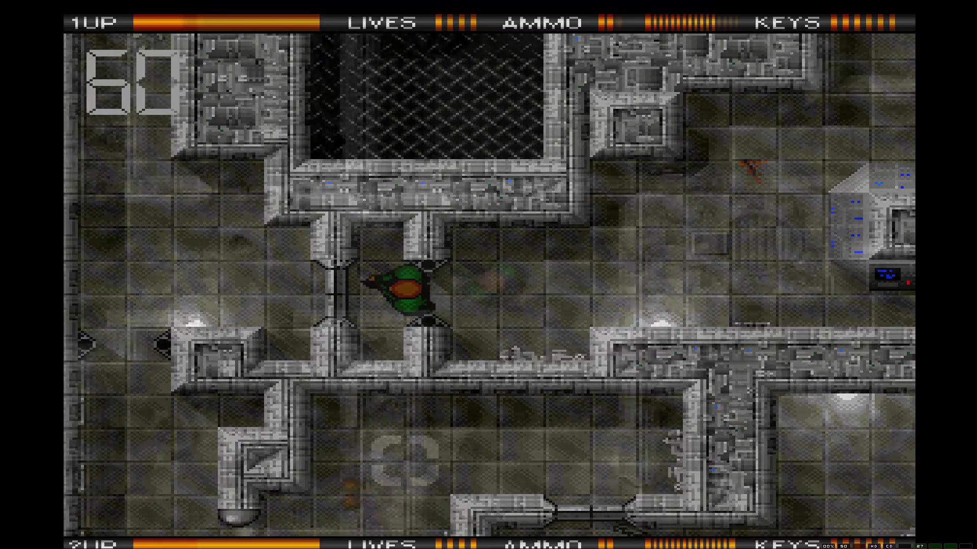
pyautogui.press('Down')
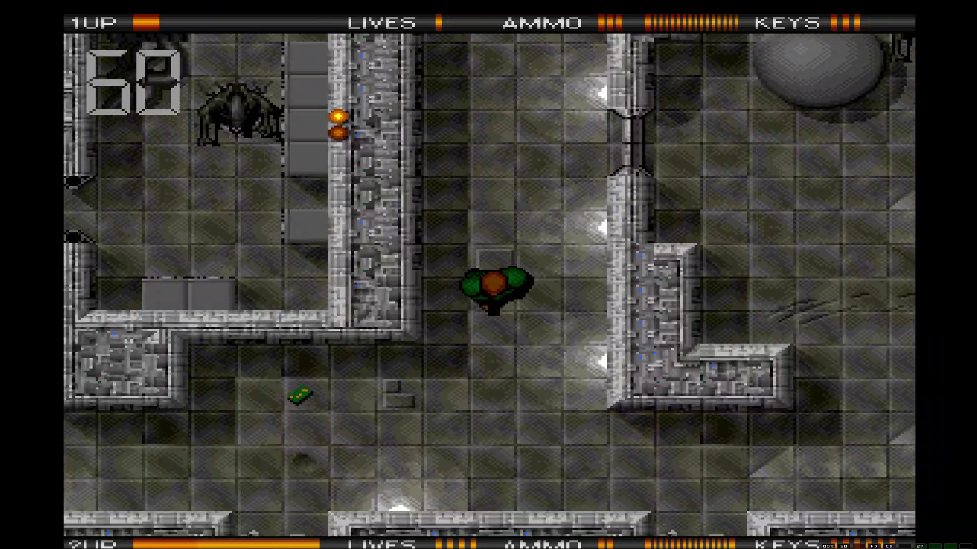
pyautogui.press('Right')
pyautogui.press('Up')
pyautogui.press('ctrl')
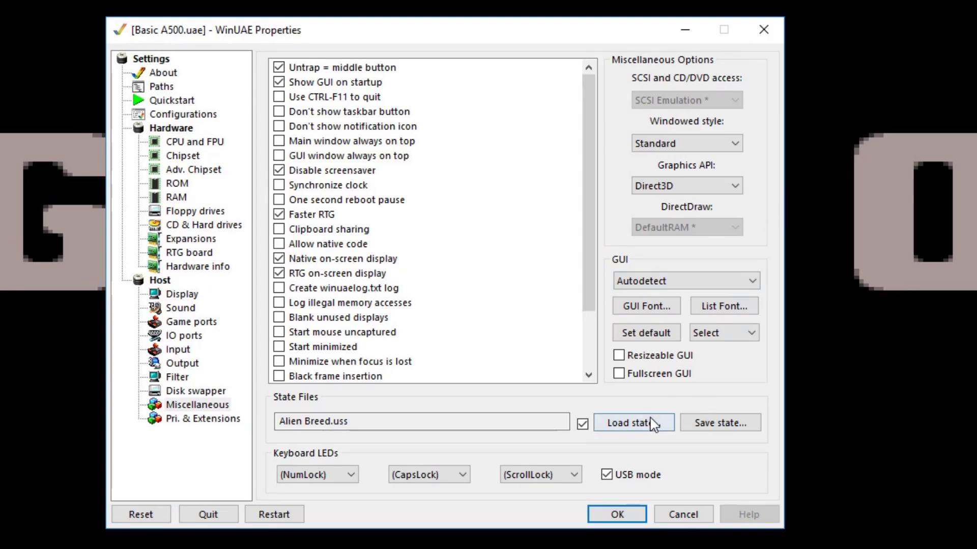
# Restore the Alien Breed.uss snapshot and resume the game.
pyautogui.click(653, 425)
pyautogui.doubleClick(359, 174)
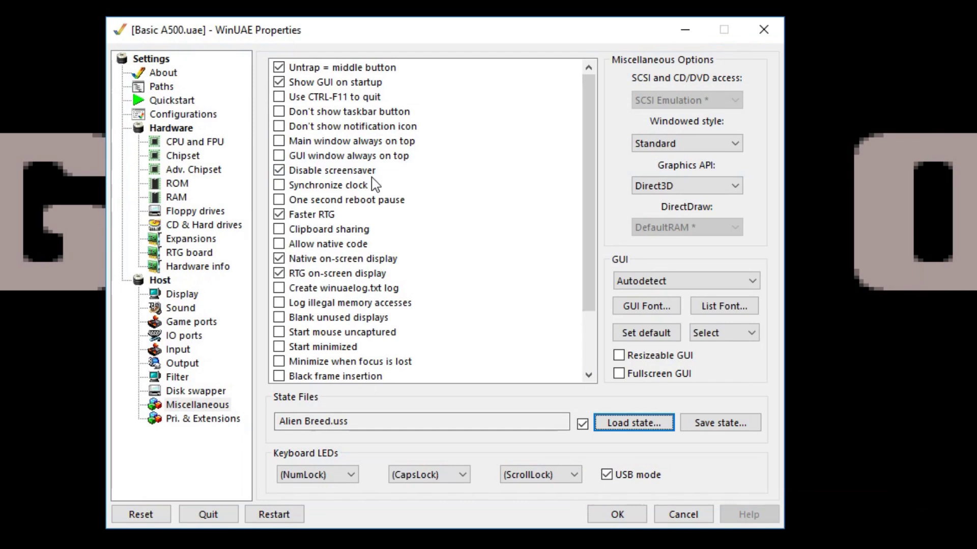
pyautogui.click(636, 515)
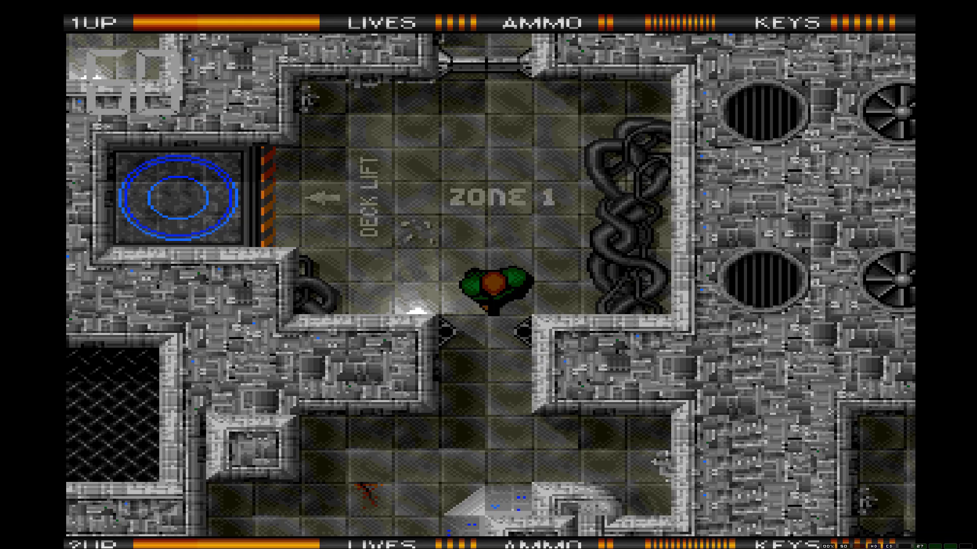
# Steer the ship out of Zone 1, fire upward at the alien, then pause with F12.
pyautogui.press('Down')
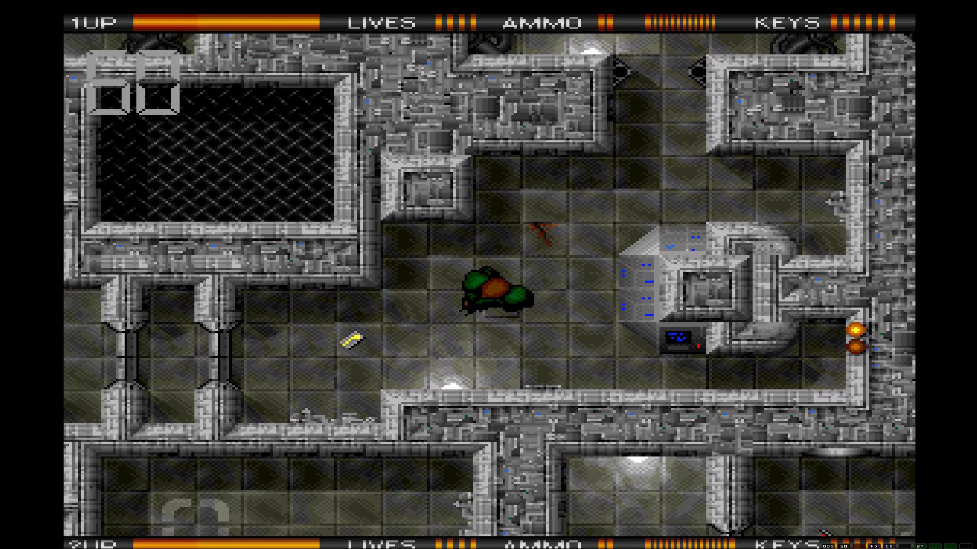
pyautogui.press('Left')
pyautogui.press('Up')
pyautogui.press('Down')
pyautogui.press('Up')
pyautogui.press('ctrl')
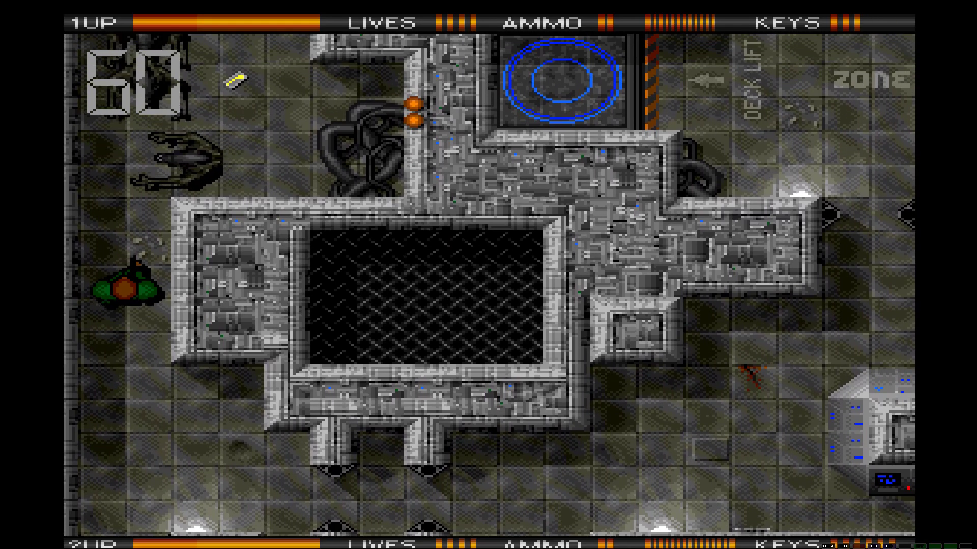
pyautogui.press('ctrl')
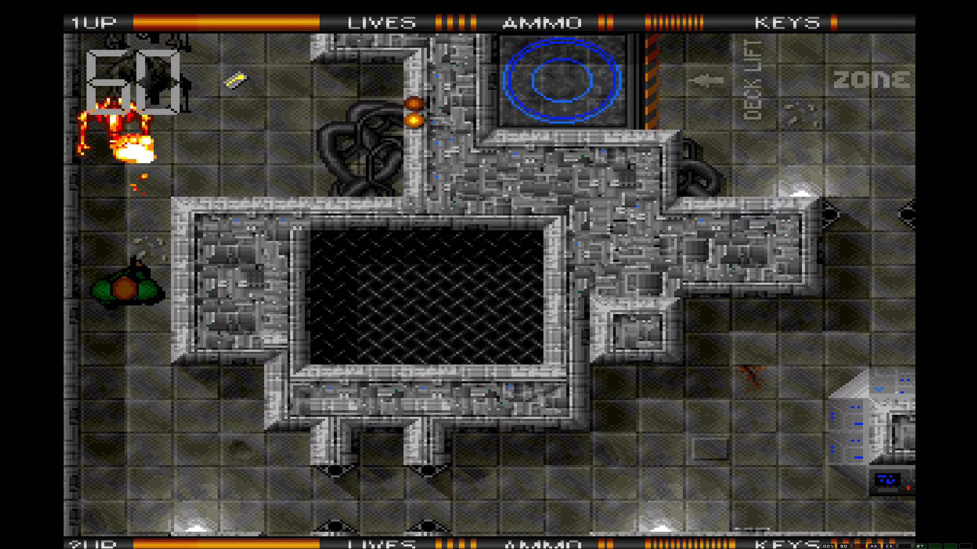
pyautogui.press('ctrl')
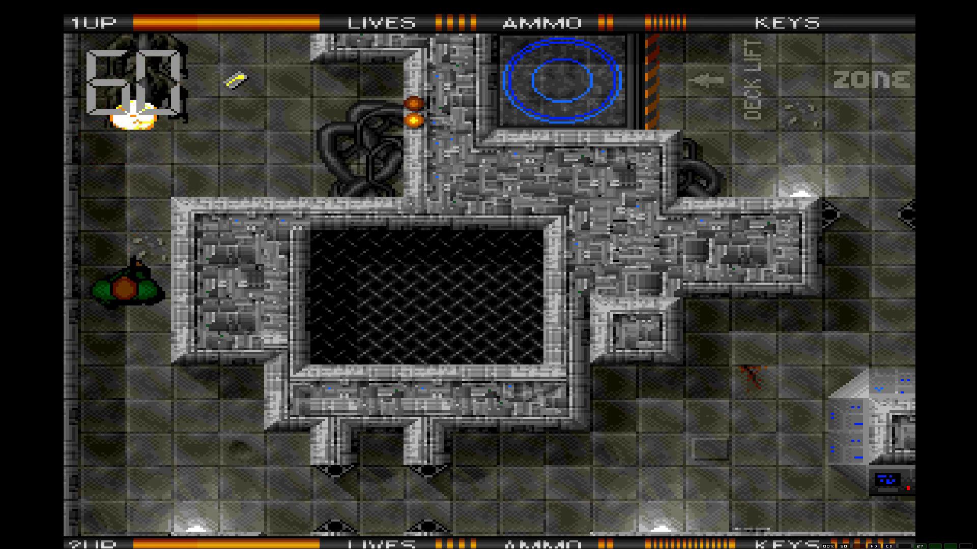
pyautogui.press('F12')
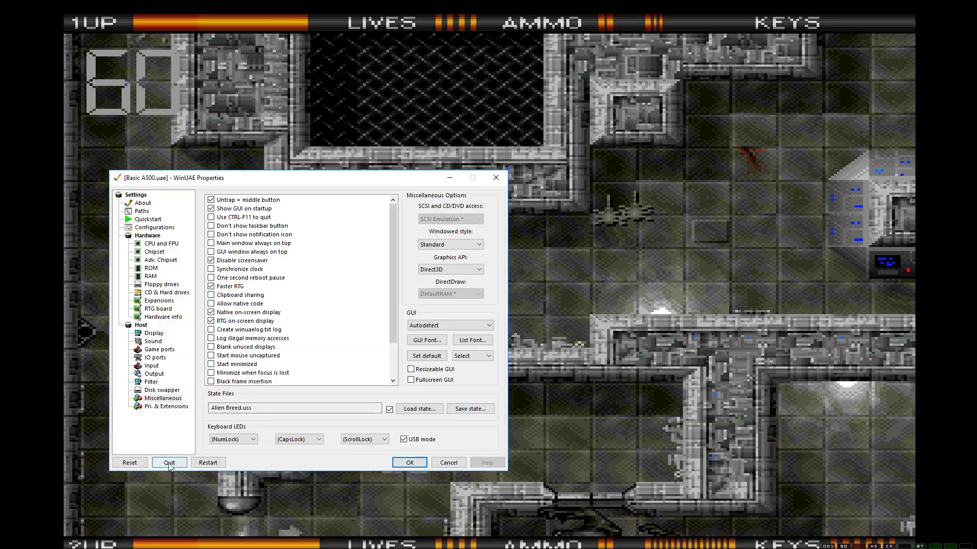
# Quit the emulator, relaunch winuae64.exe from the Amiga folder and load the Basic A500 configuration.
pyautogui.click(169, 463)
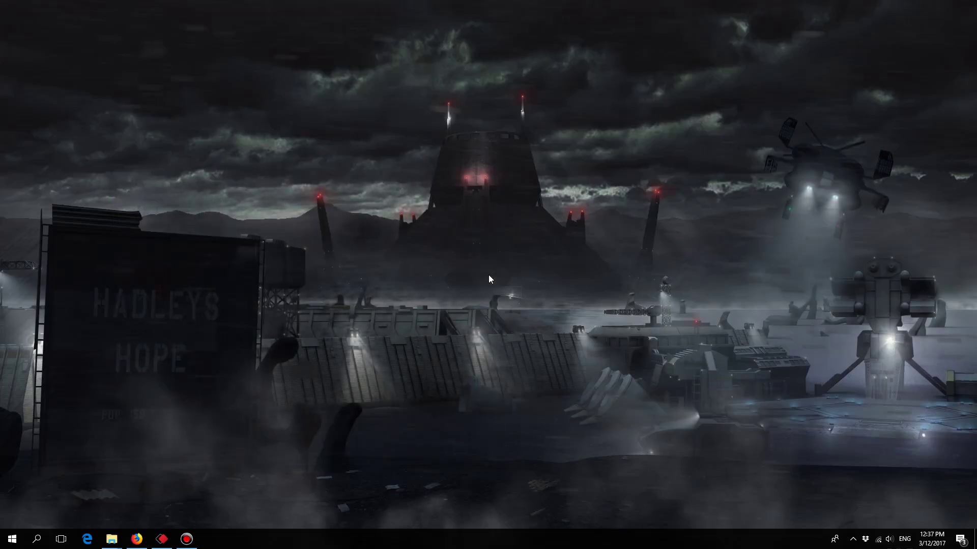
pyautogui.moveTo(112, 539)
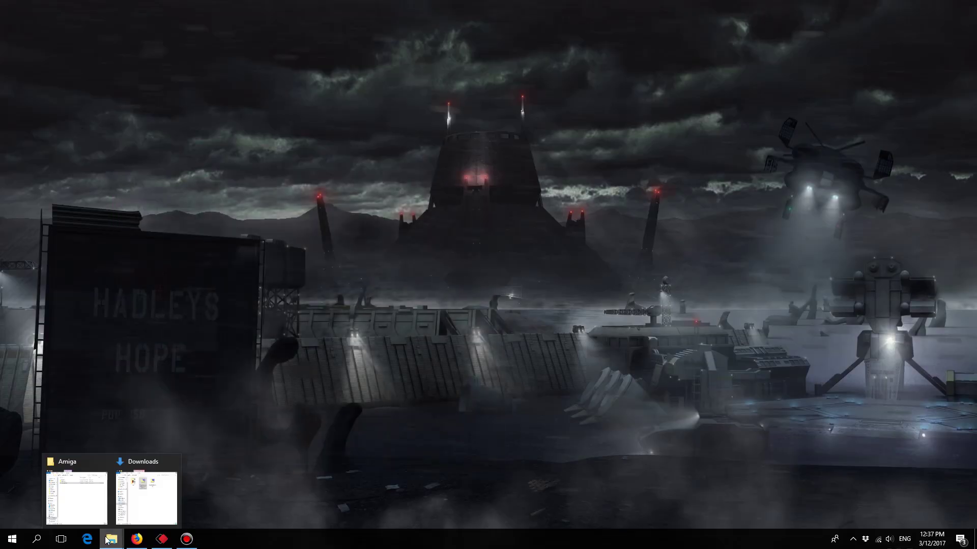
pyautogui.click(96, 485)
pyautogui.doubleClick(328, 130)
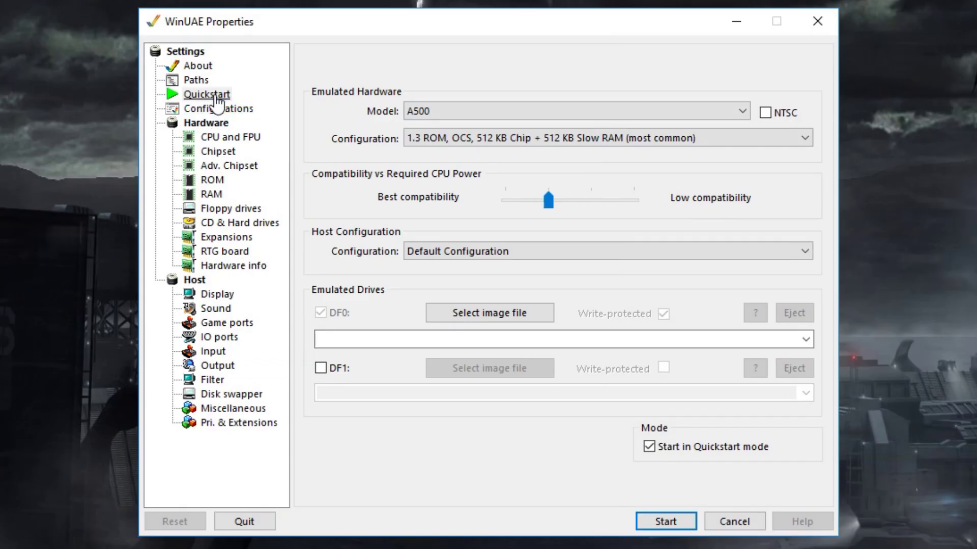
pyautogui.click(336, 179)
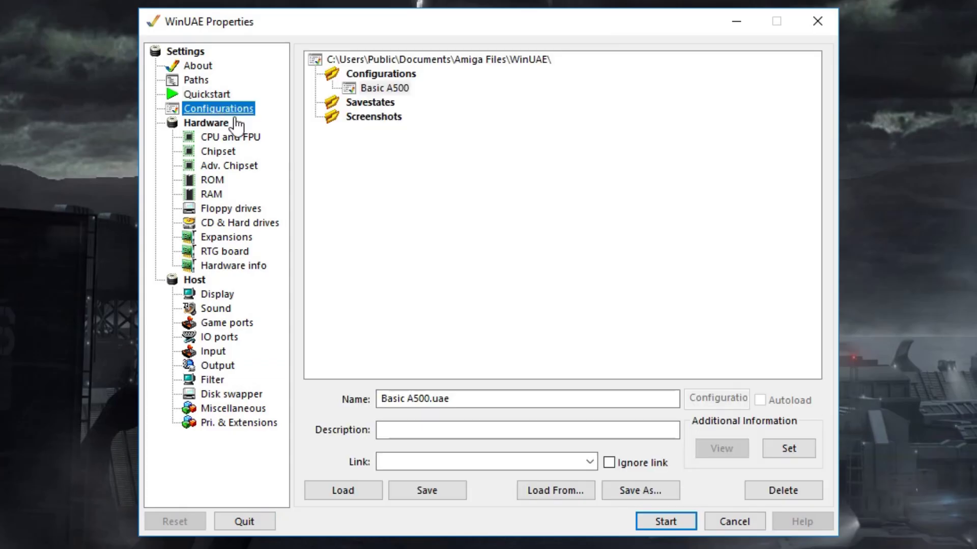
pyautogui.click(347, 496)
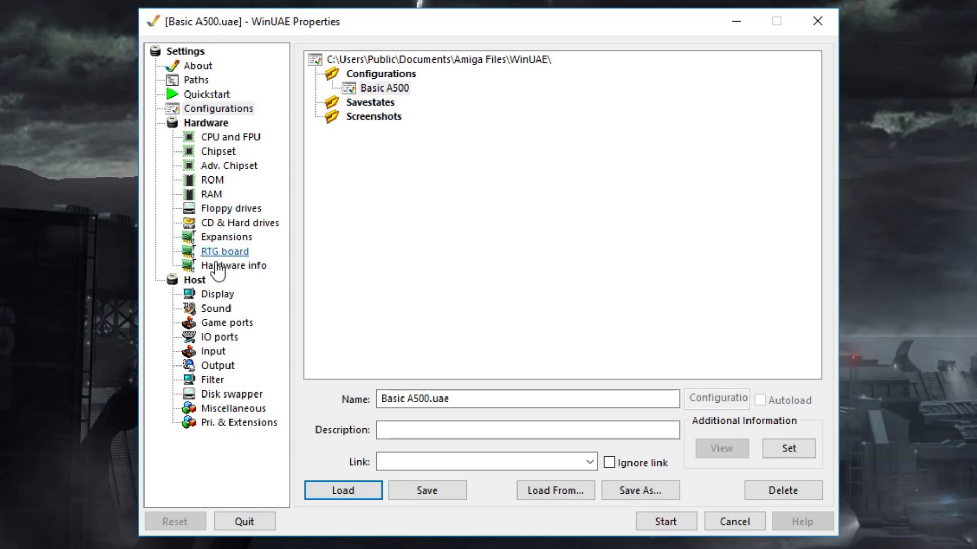
# Insert Alien Breed - 2.adf into floppy drive DF0.
pyautogui.click(224, 209)
pyautogui.click(808, 114)
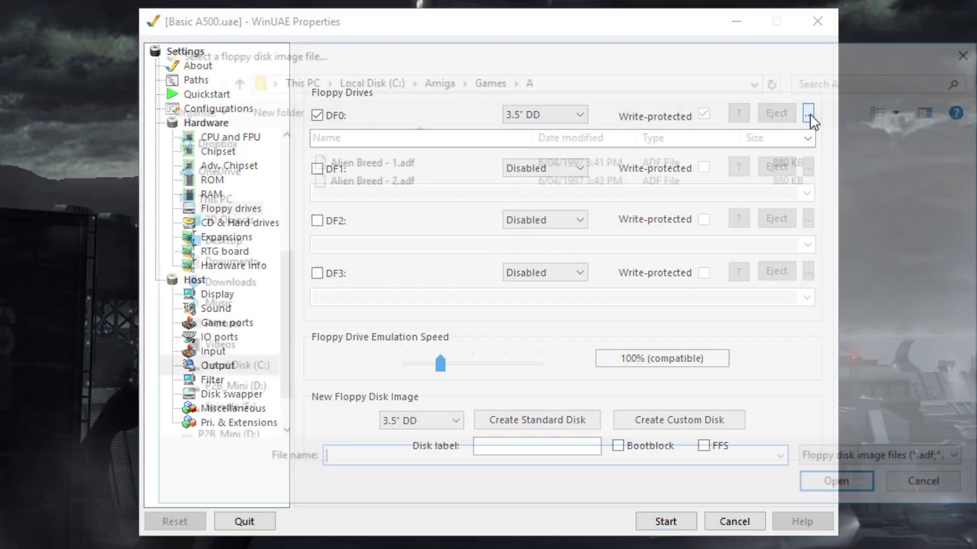
pyautogui.click(392, 180)
pyautogui.doubleClick(392, 180)
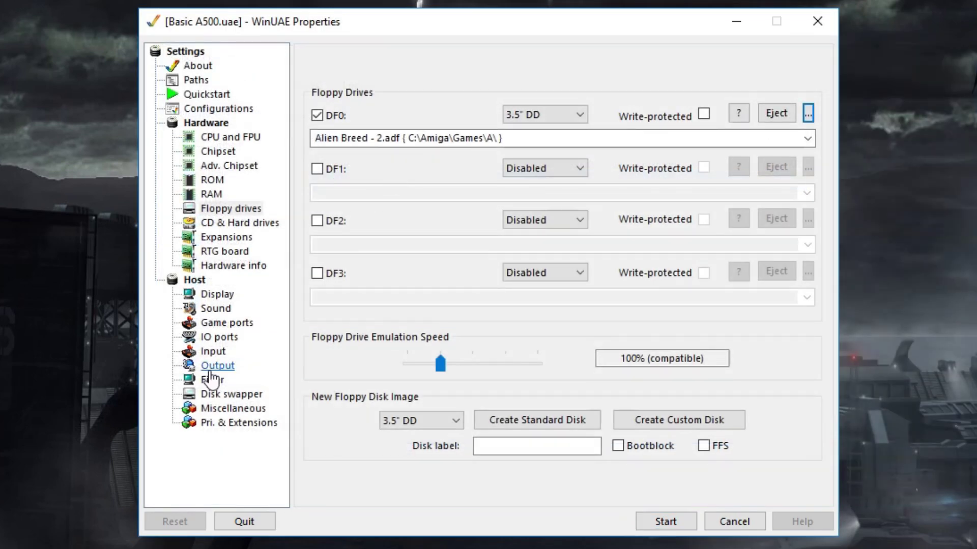
# Load the Alien Breed.uss save state from the Savestates folder and start emulation.
pyautogui.click(220, 409)
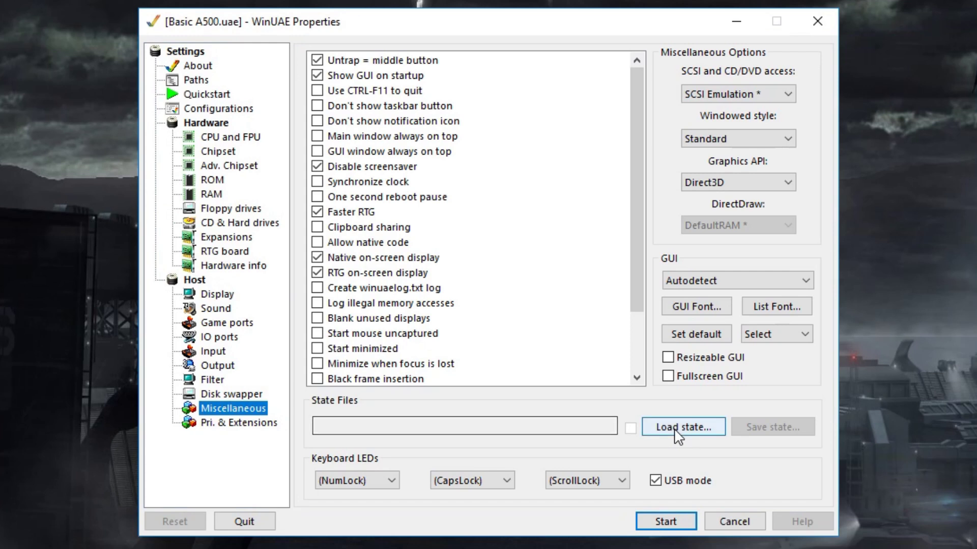
pyautogui.click(656, 430)
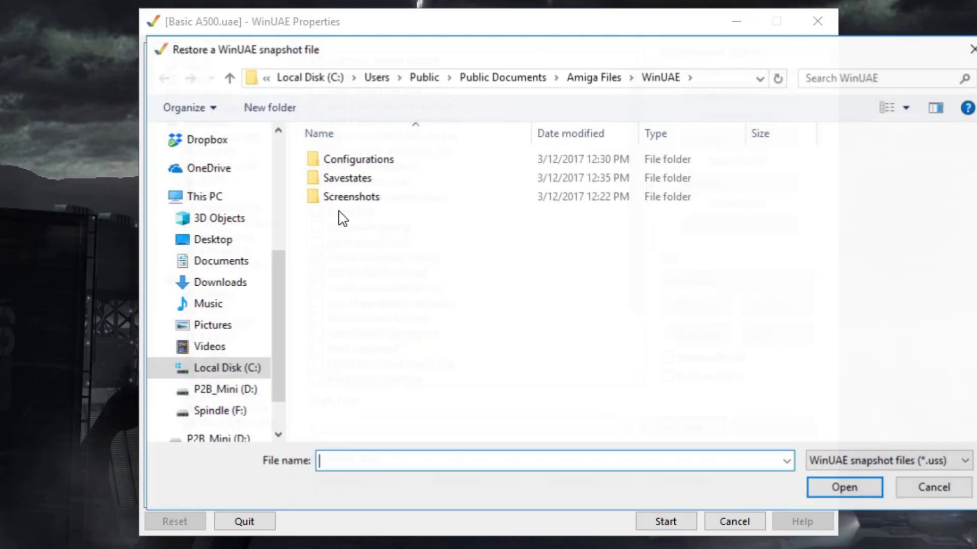
pyautogui.doubleClick(399, 179)
pyautogui.doubleClick(393, 168)
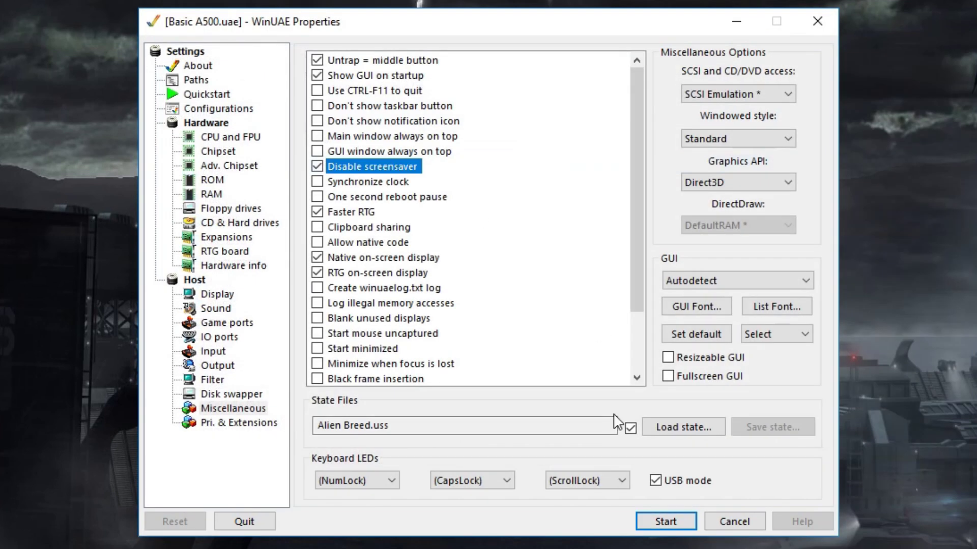
pyautogui.click(665, 521)
# Move the ship up to the Fire Door, shoot the aliens, then pause with F12.
pyautogui.press('Up')
pyautogui.press('Right')
pyautogui.press('ctrl')
pyautogui.press('ctrl')
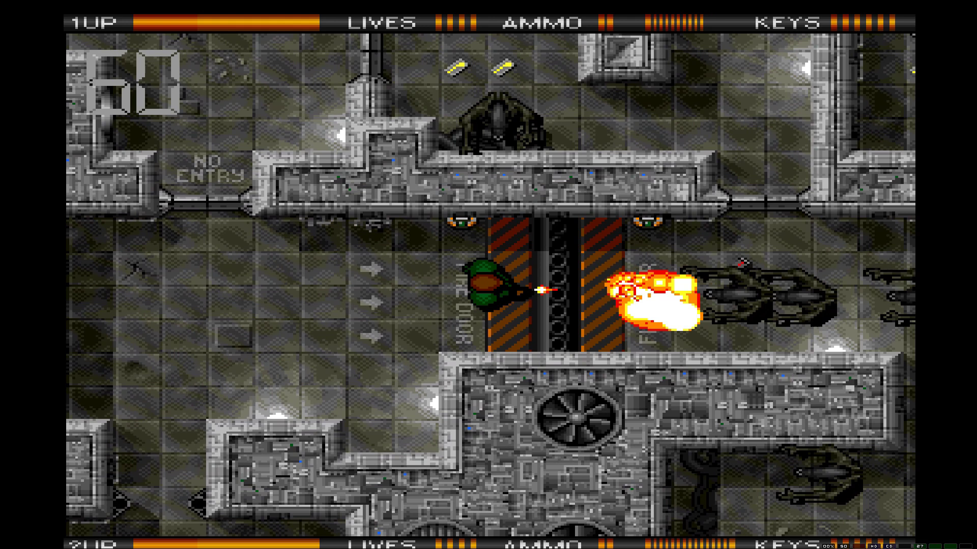
pyautogui.press('ctrl')
pyautogui.press('ctrl')
pyautogui.press('F12')
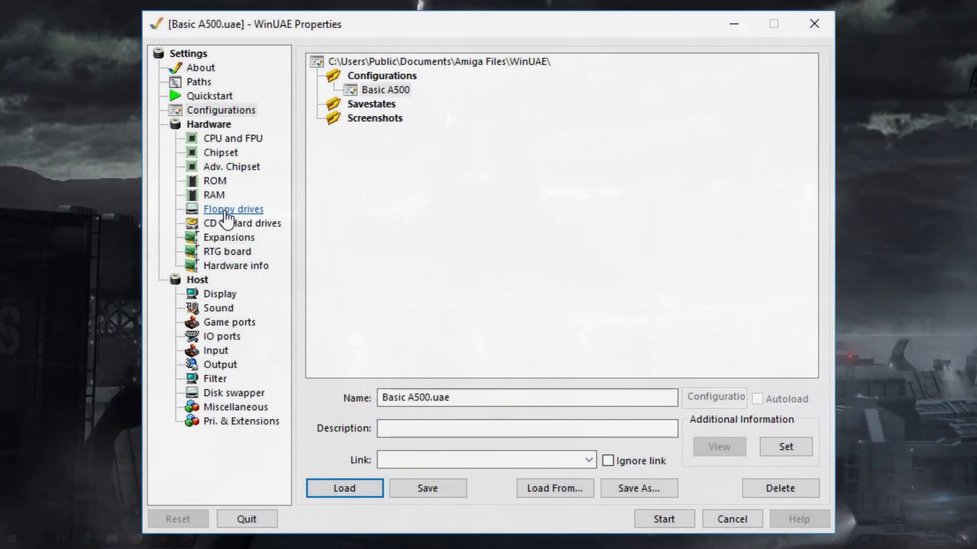
# Load Alien Breed - 1.adf into DF0, then enable DF1 with Alien Breed - 2.adf.
pyautogui.click(226, 212)
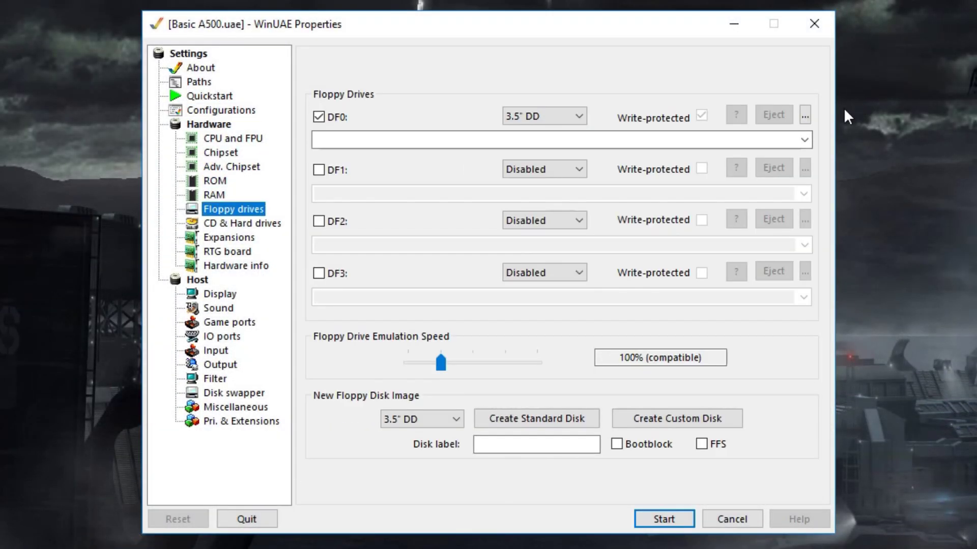
pyautogui.click(805, 116)
pyautogui.click(523, 160)
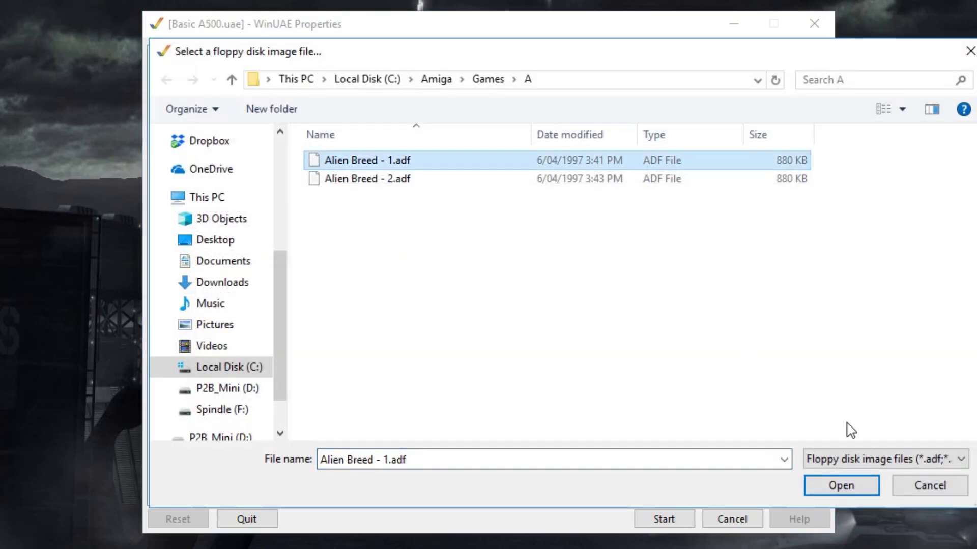
pyautogui.click(852, 495)
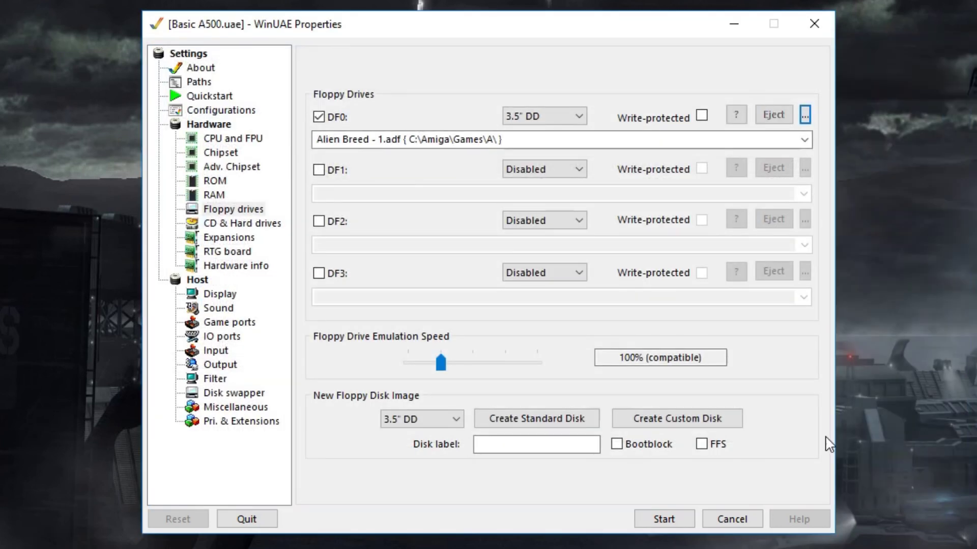
pyautogui.click(338, 173)
pyautogui.click(805, 168)
pyautogui.click(499, 179)
pyautogui.click(844, 484)
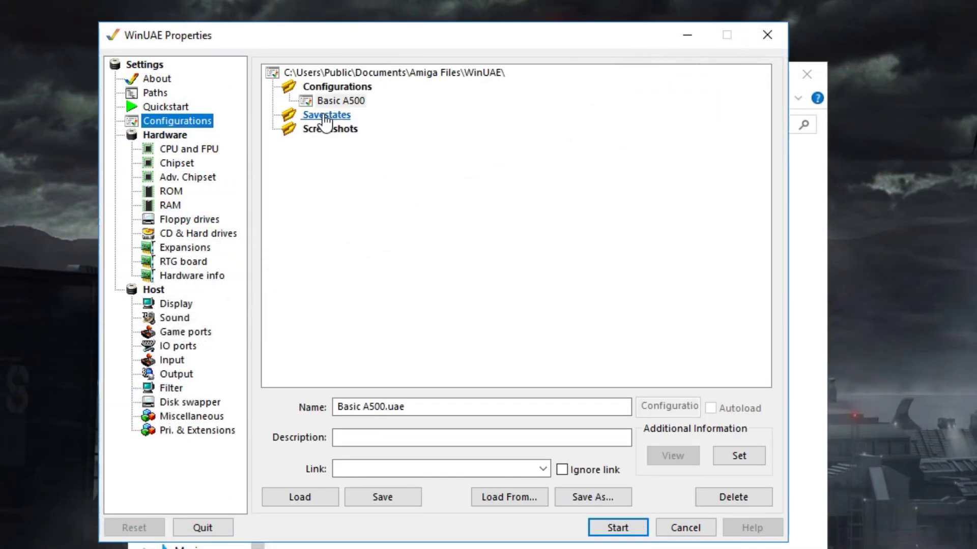
# Load the Basic A500 configuration and switch the Quickstart model to A1200.
pyautogui.click(328, 105)
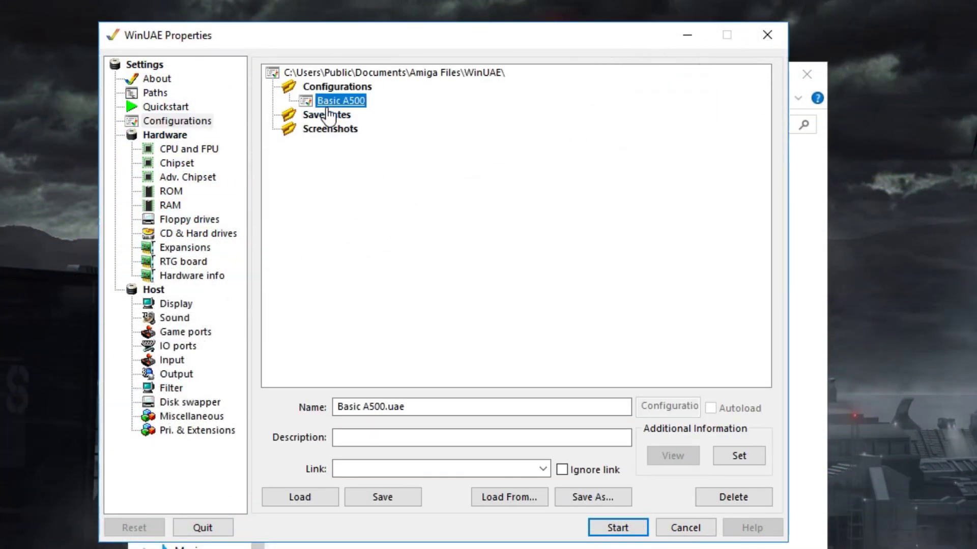
pyautogui.click(302, 500)
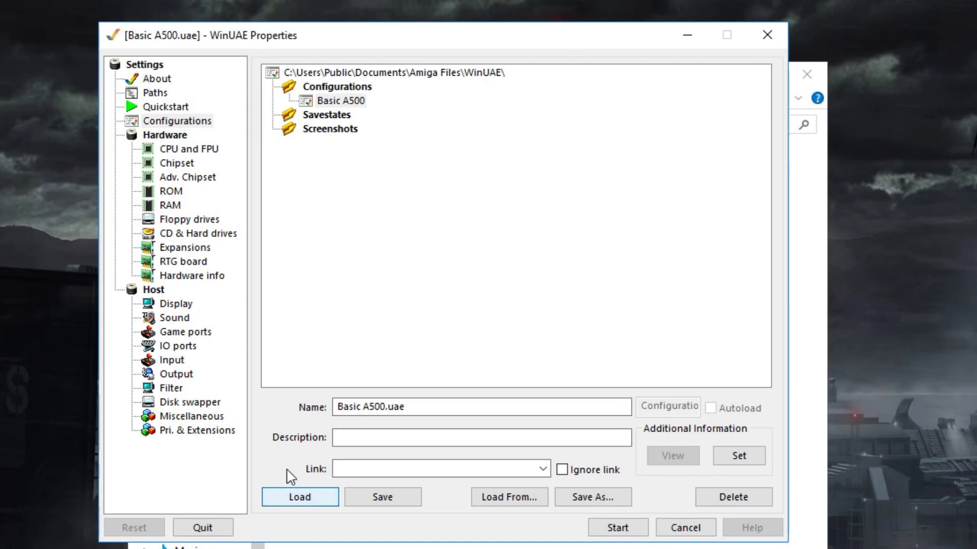
pyautogui.click(164, 106)
pyautogui.click(437, 125)
pyautogui.click(441, 185)
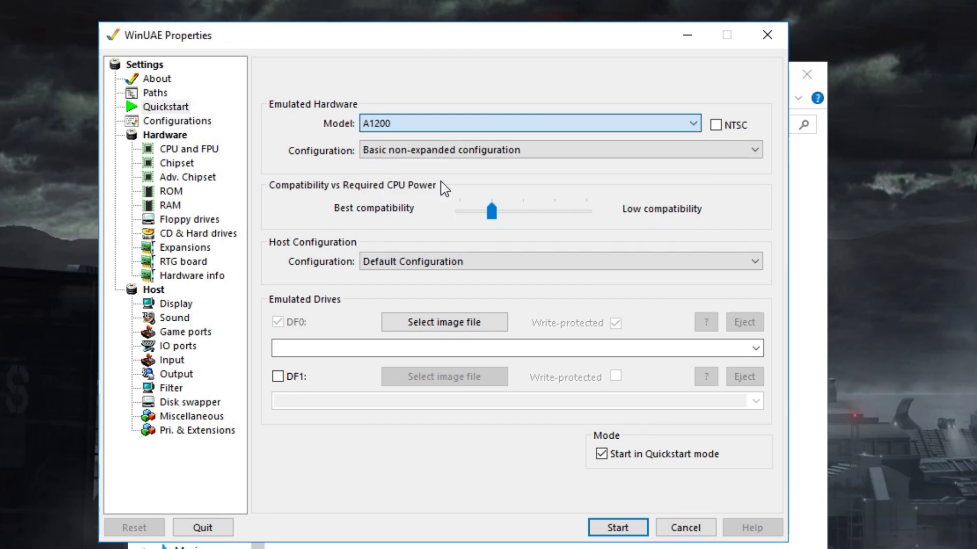
# Add a directory hard drive DH1 labelled Sys and browse to C:\Amiga for its folder.
pyautogui.click(210, 234)
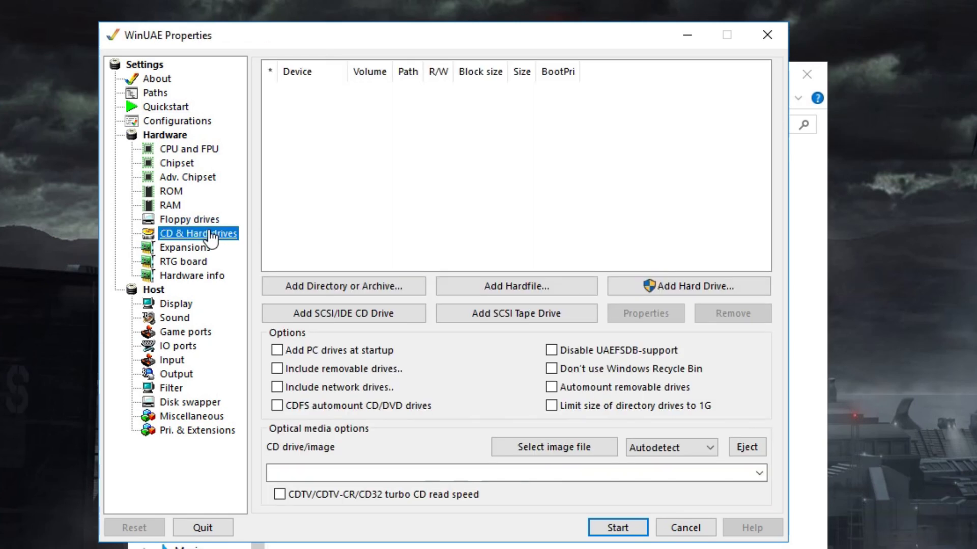
pyautogui.click(356, 287)
pyautogui.write('DH1')
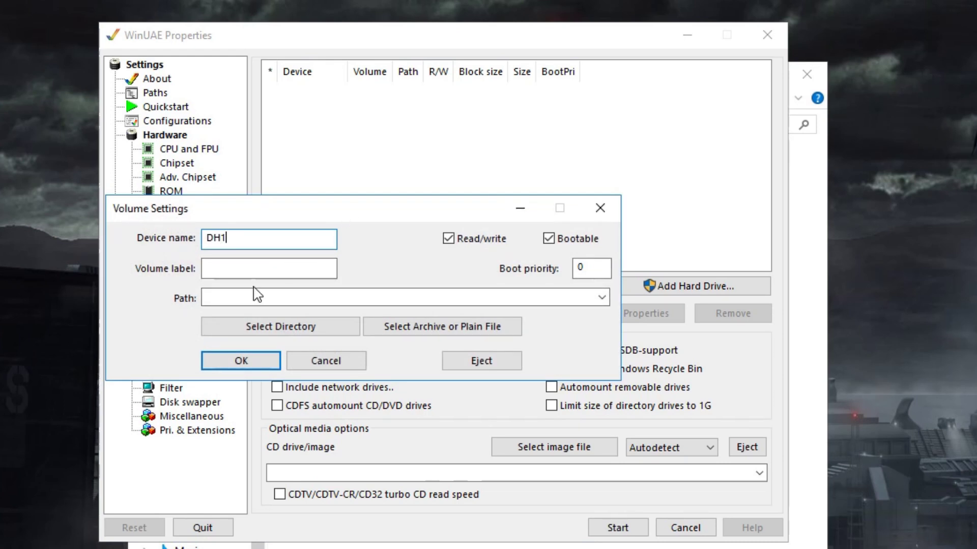
pyautogui.click(254, 271)
pyautogui.write('Sys')
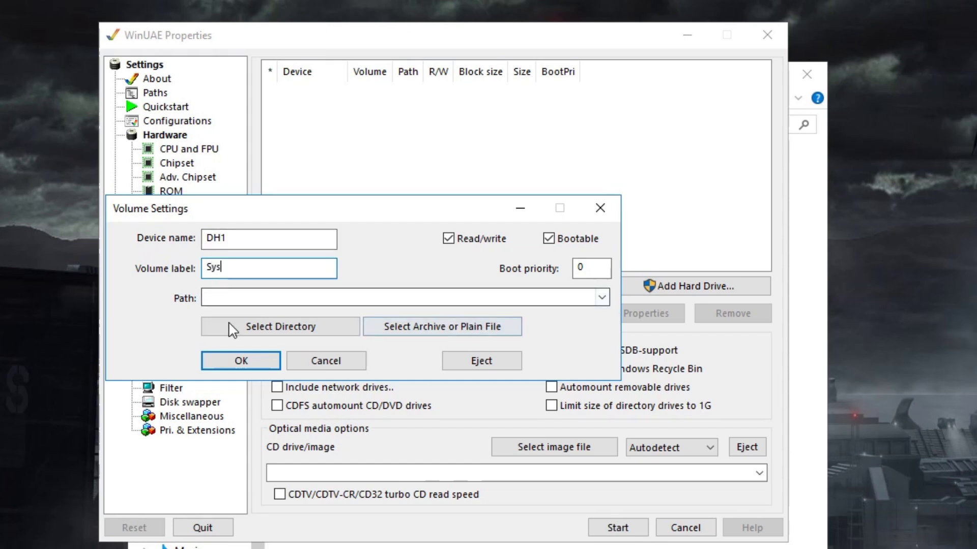
pyautogui.click(297, 327)
pyautogui.click(192, 546)
pyautogui.scroll(-1, 382, 386)
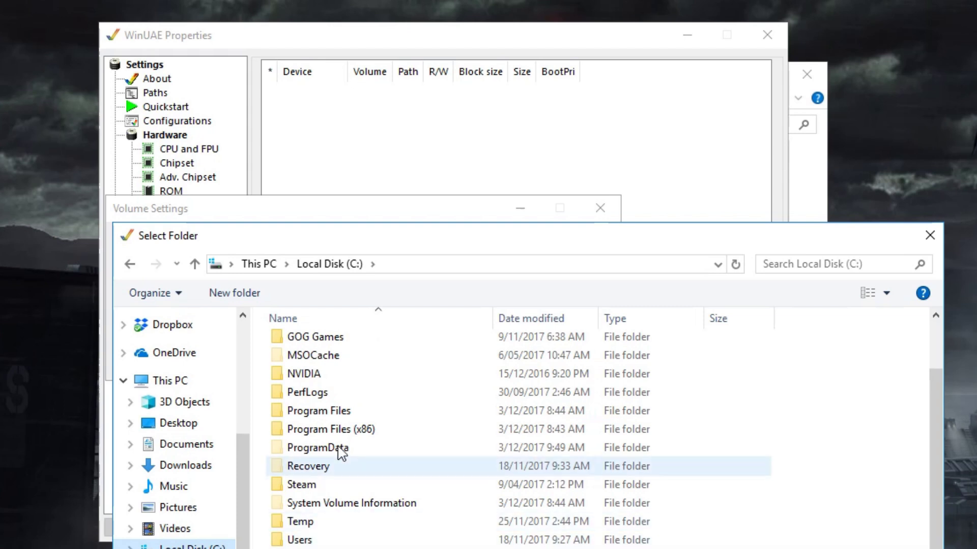
pyautogui.scroll(1, 338, 417)
pyautogui.scroll(-1, 346, 402)
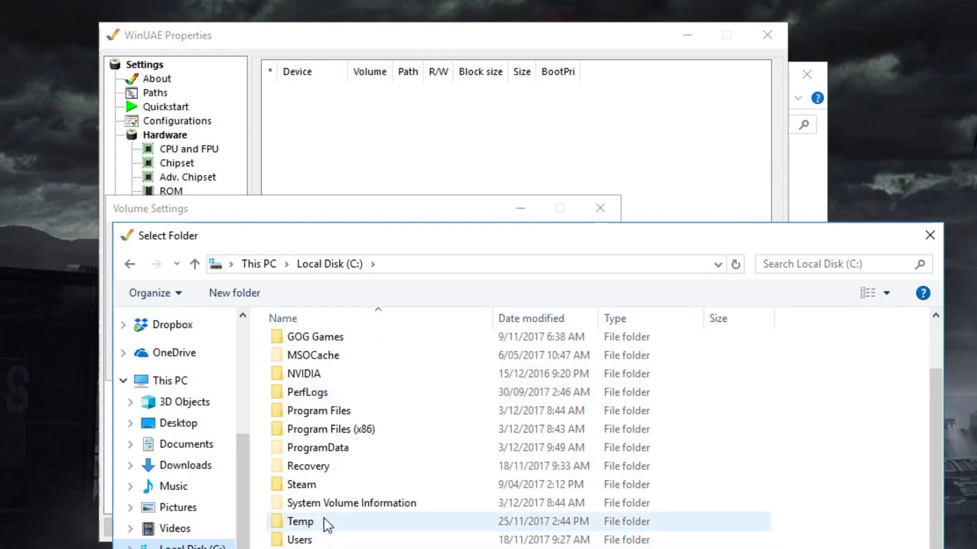
pyautogui.scroll(1, 355, 428)
pyautogui.click(344, 367)
pyautogui.doubleClick(344, 366)
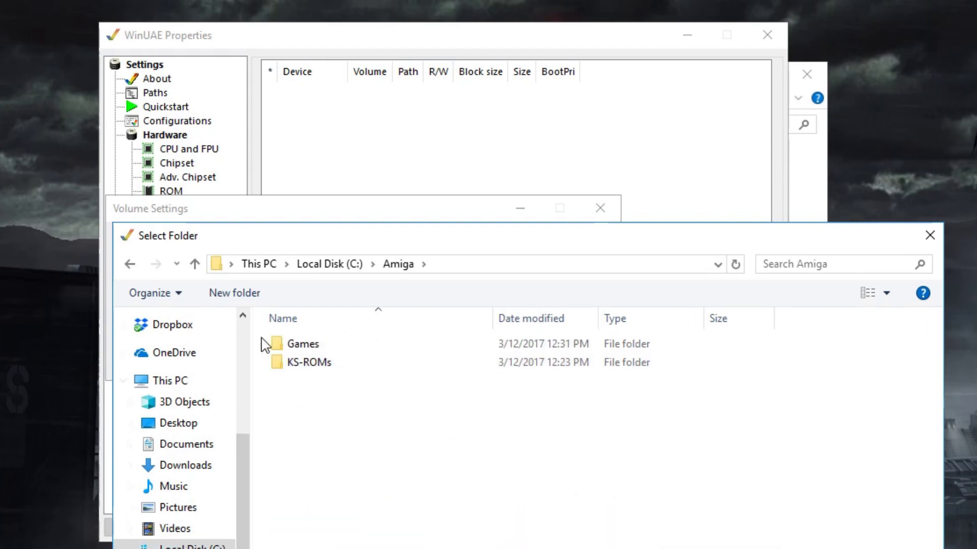
# Create an A1200 HD folder in C:\Amiga and use it as the Sys drive.
pyautogui.click(235, 293)
pyautogui.write('hd')
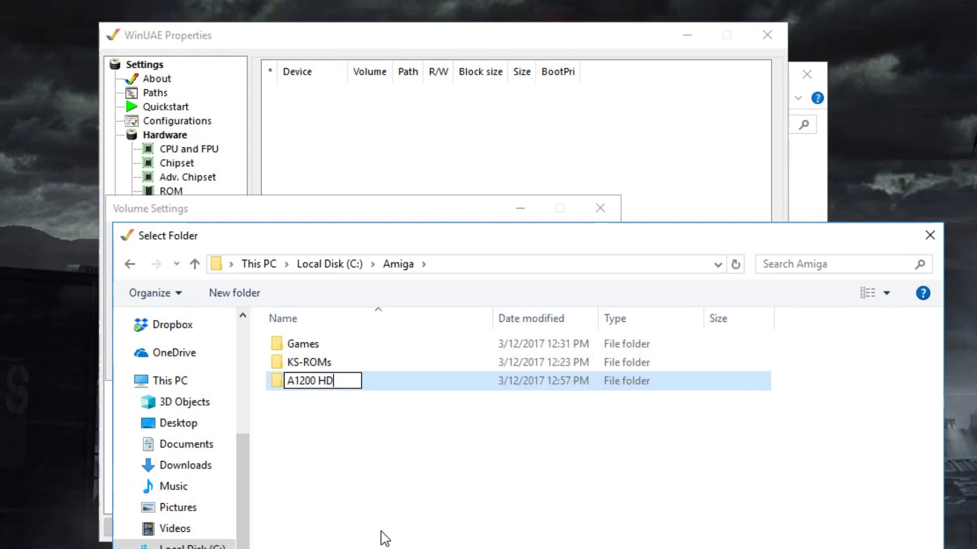
pyautogui.write('D')
pyautogui.press('Return')
pyautogui.doubleClick(366, 349)
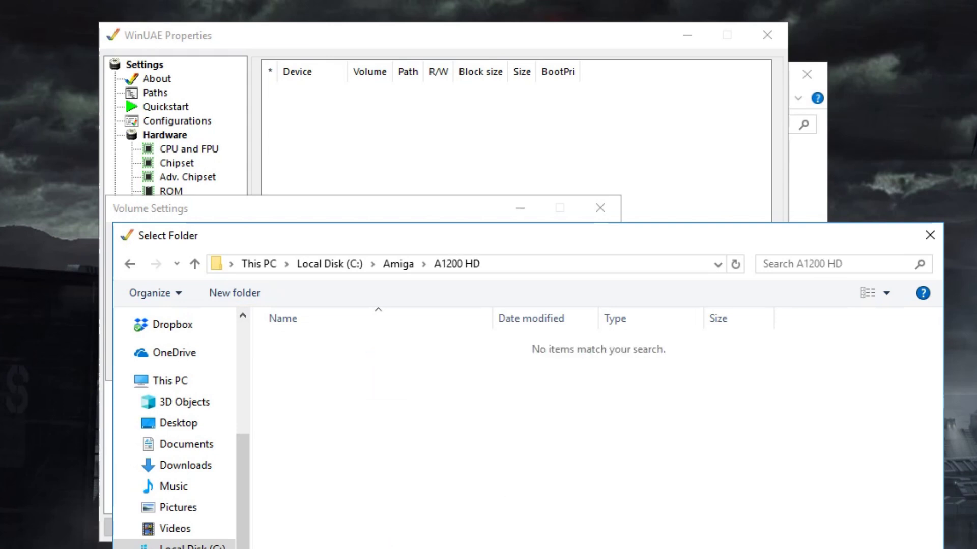
pyautogui.press('Return')
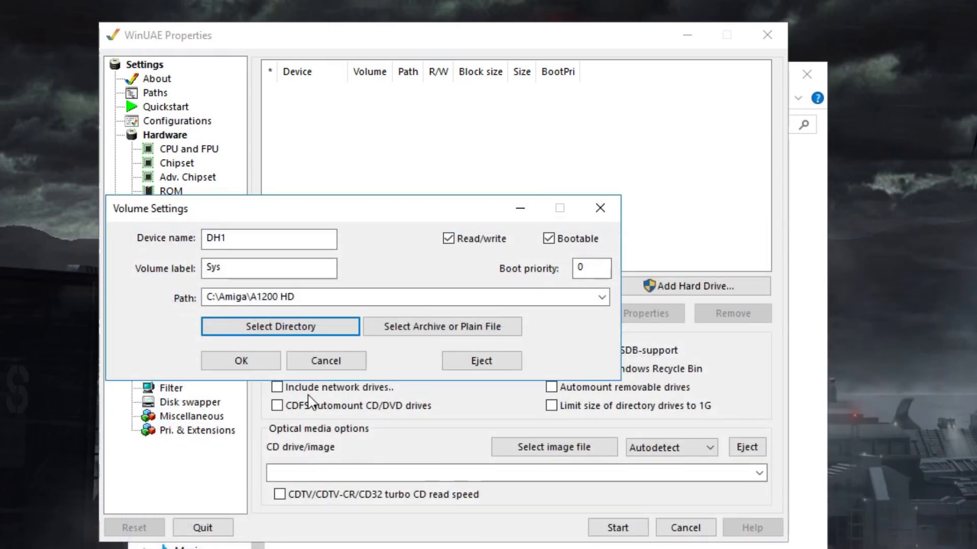
pyautogui.click(272, 365)
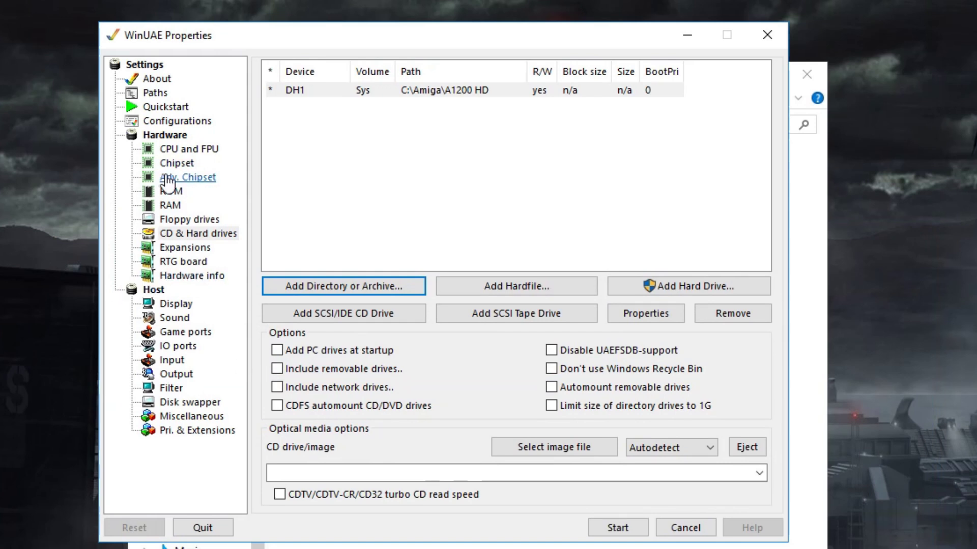
# Put amiga-os-310-workbench.adf in DF0 and enable DF1 with amiga-os-310-install.adf.
pyautogui.click(188, 219)
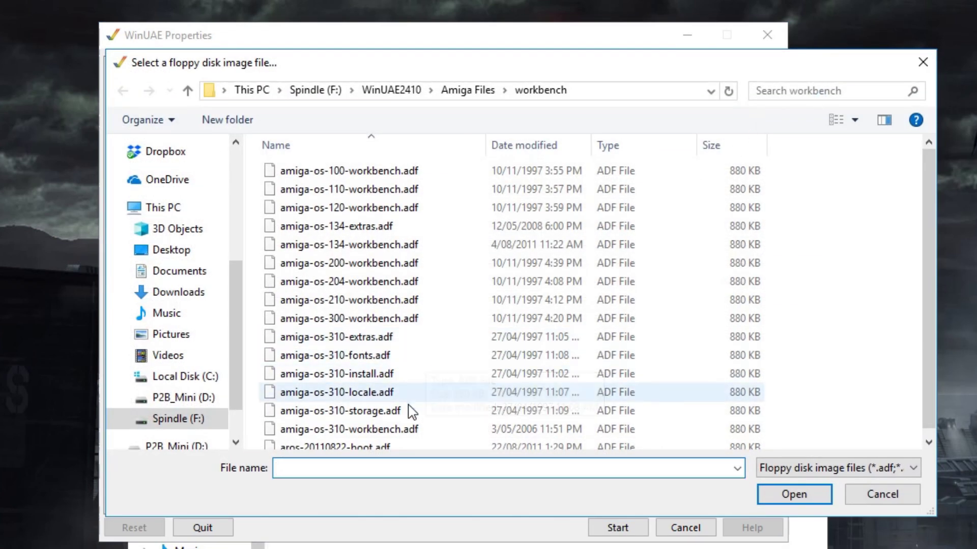
pyautogui.doubleClick(448, 430)
pyautogui.click(274, 180)
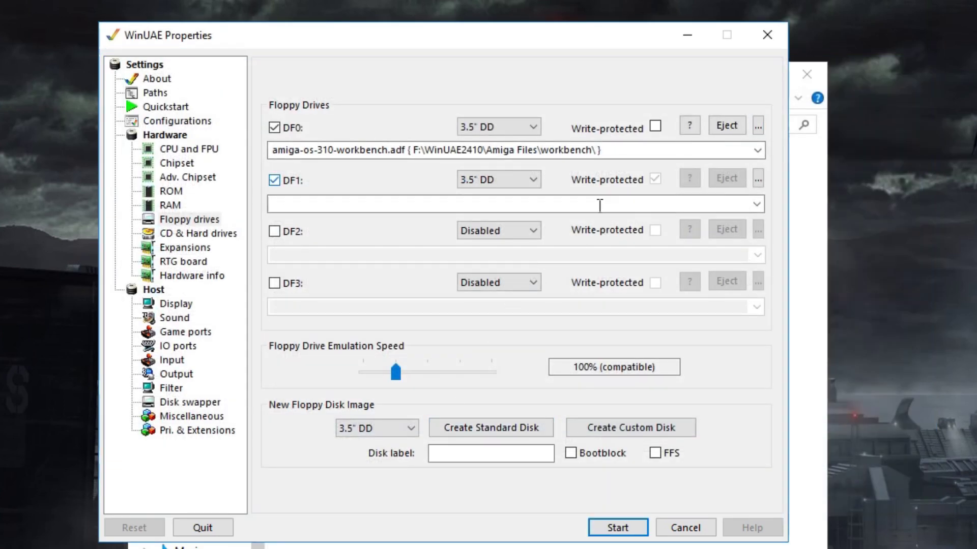
pyautogui.click(758, 179)
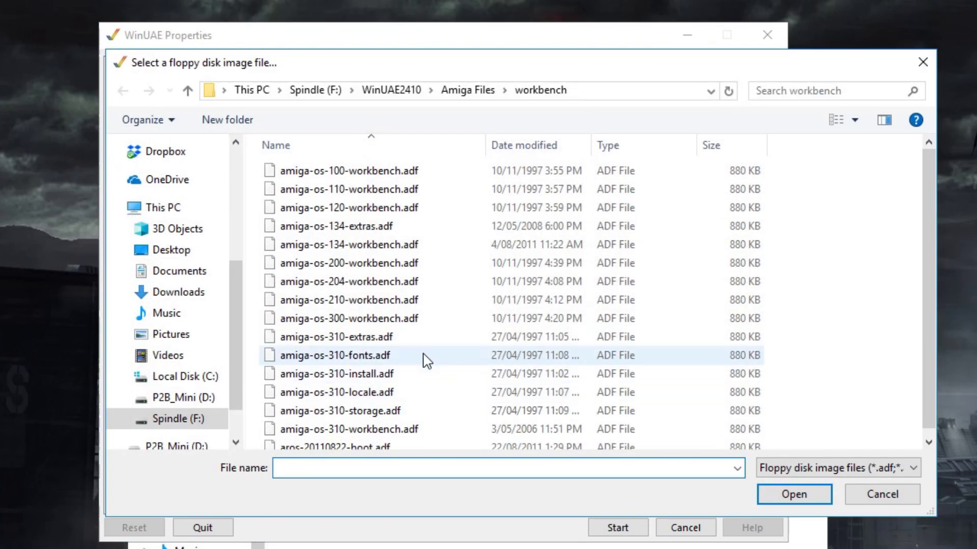
pyautogui.doubleClick(422, 379)
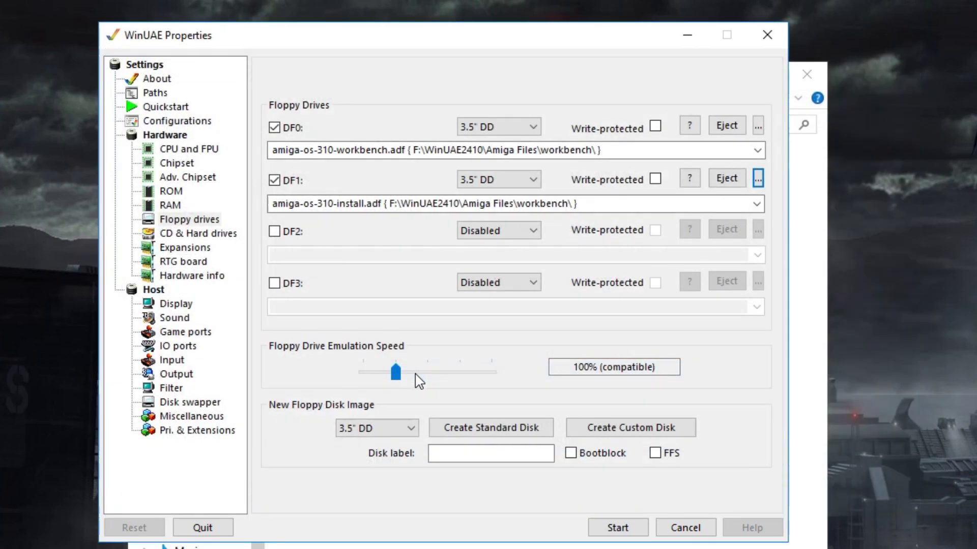
# Rename the configuration from Basic A500 to Basic A1200 and save it.
pyautogui.click(205, 123)
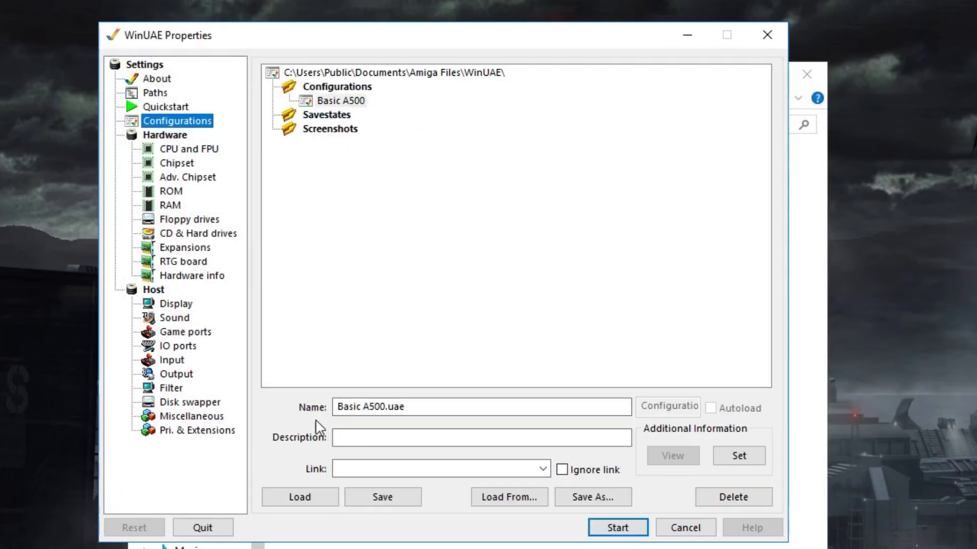
pyautogui.click(378, 406)
pyautogui.moveTo(373, 406); pyautogui.dragTo(383, 405)
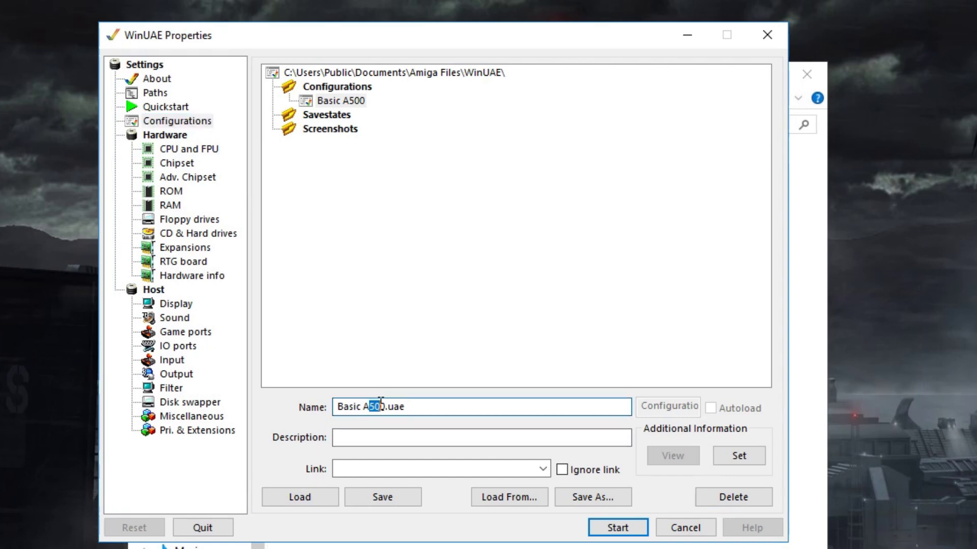
pyautogui.write('12')
pyautogui.click(390, 499)
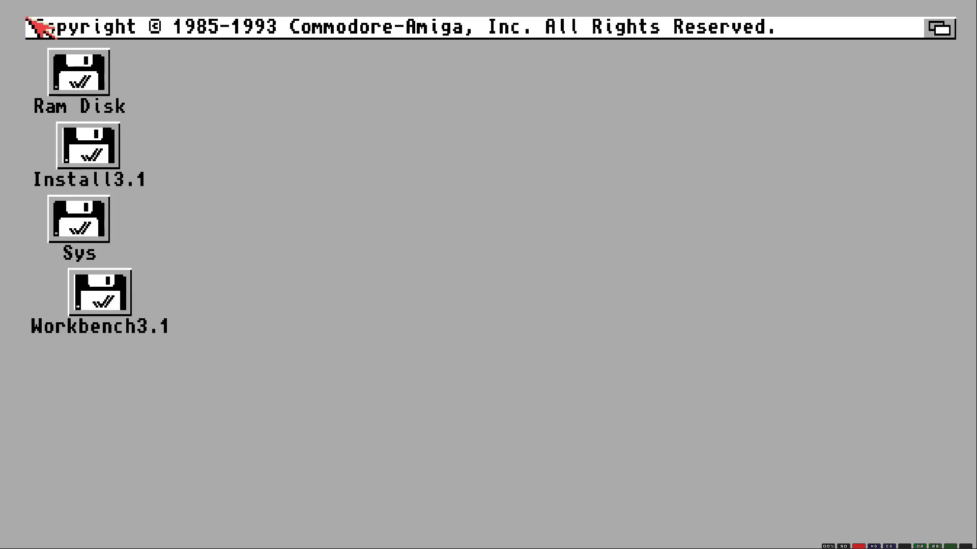
# Centre the Sys disk icon, check Sys and Workbench3.1, open Install3.1, then press F12.
pyautogui.moveTo(73, 216); pyautogui.dragTo(509, 200)
pyautogui.doubleClick(500, 199)
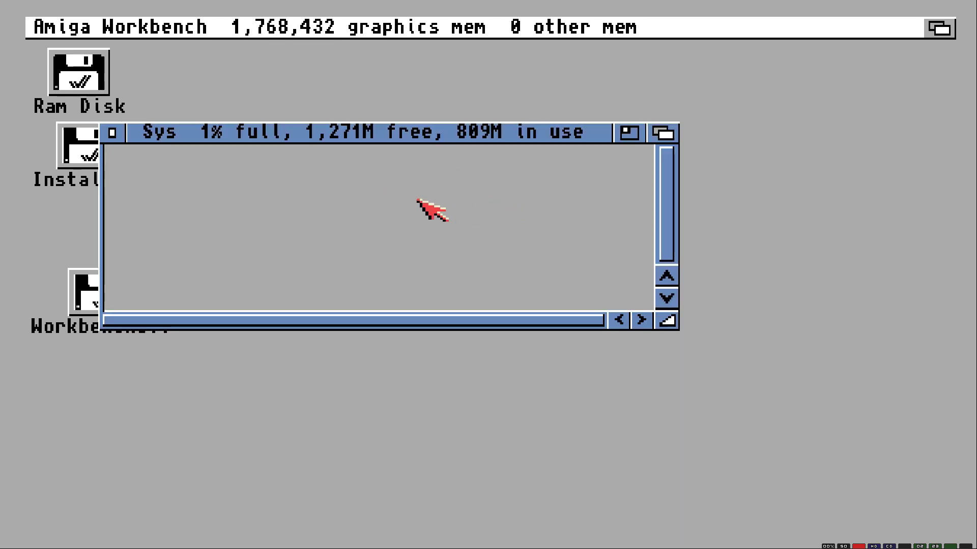
pyautogui.click(111, 133)
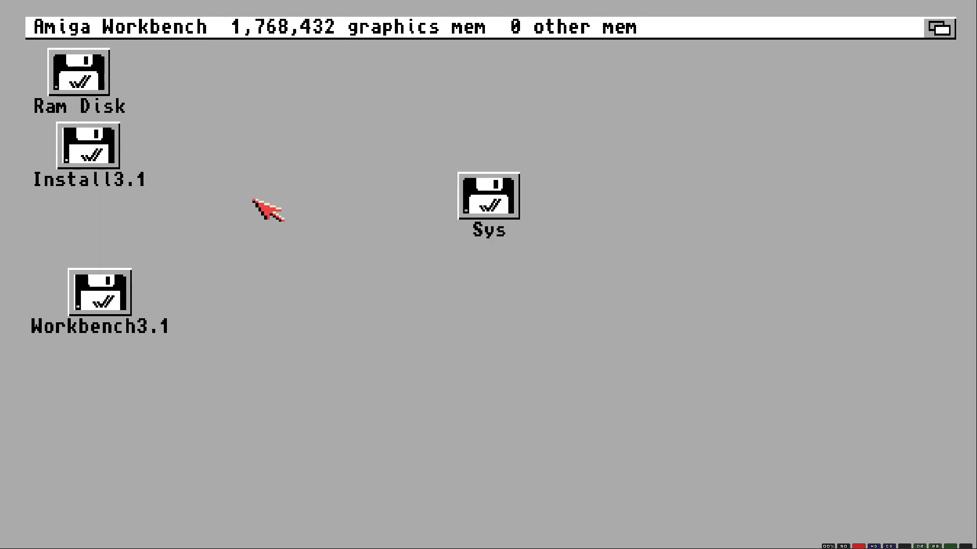
pyautogui.doubleClick(124, 286)
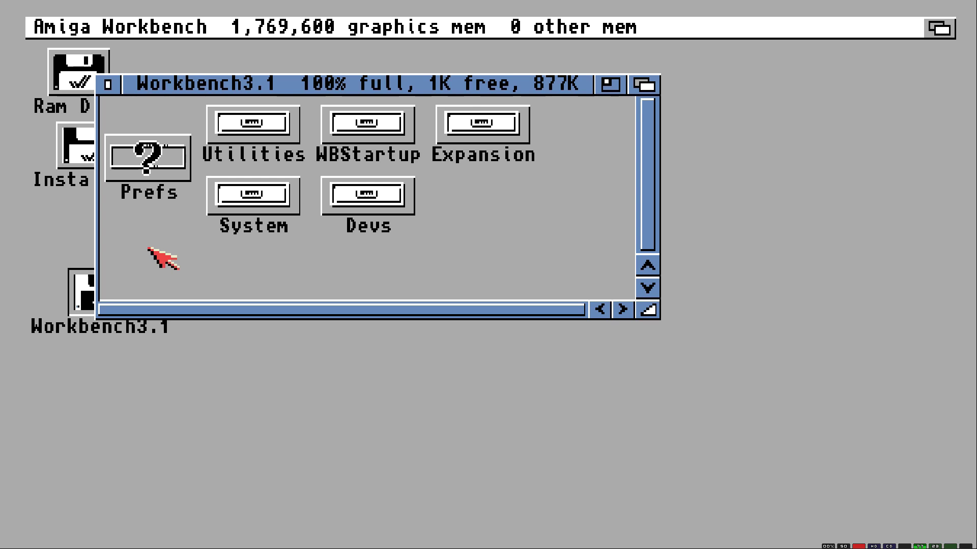
pyautogui.click(116, 89)
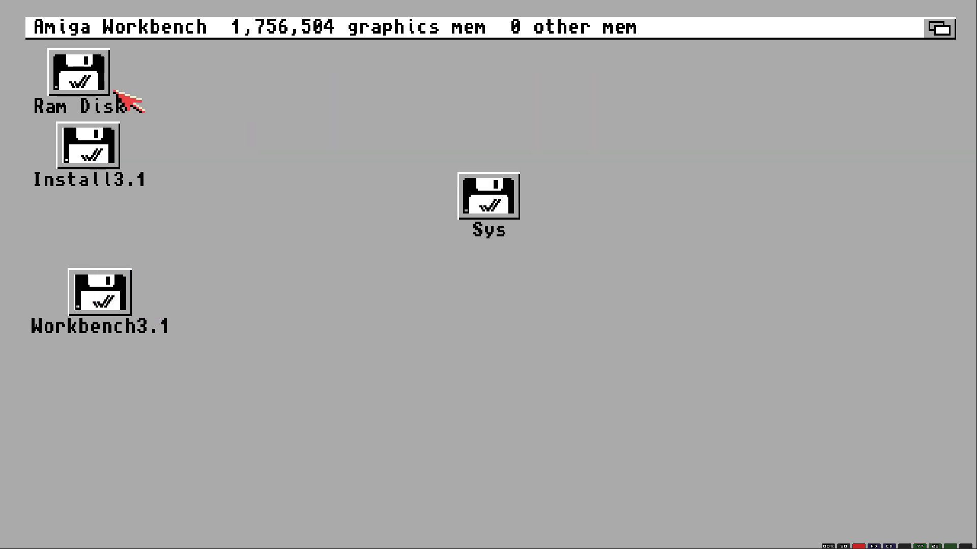
pyautogui.doubleClick(89, 143)
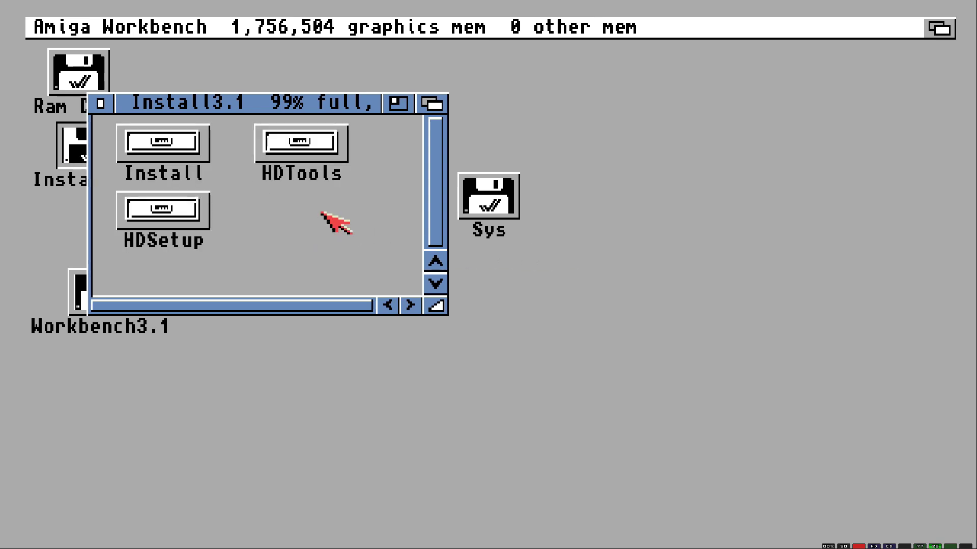
pyautogui.press('F12')
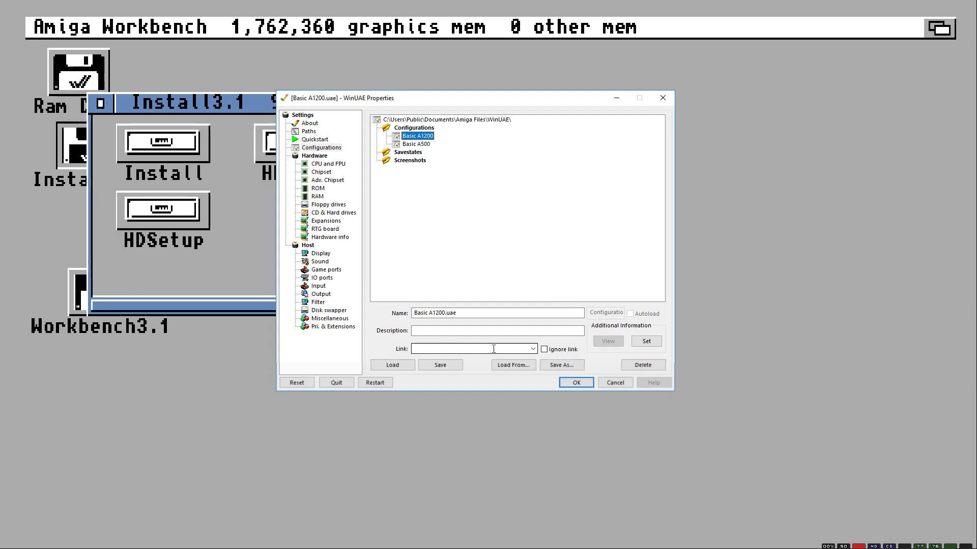
# Raise the floppy emulation speed to 800% and resave the Basic A1200 configuration.
pyautogui.click(328, 206)
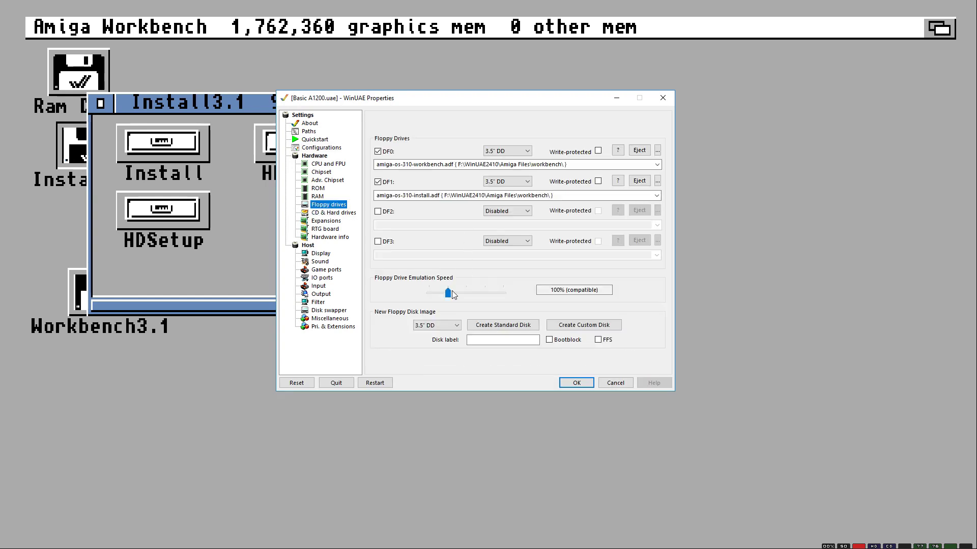
pyautogui.click(518, 295)
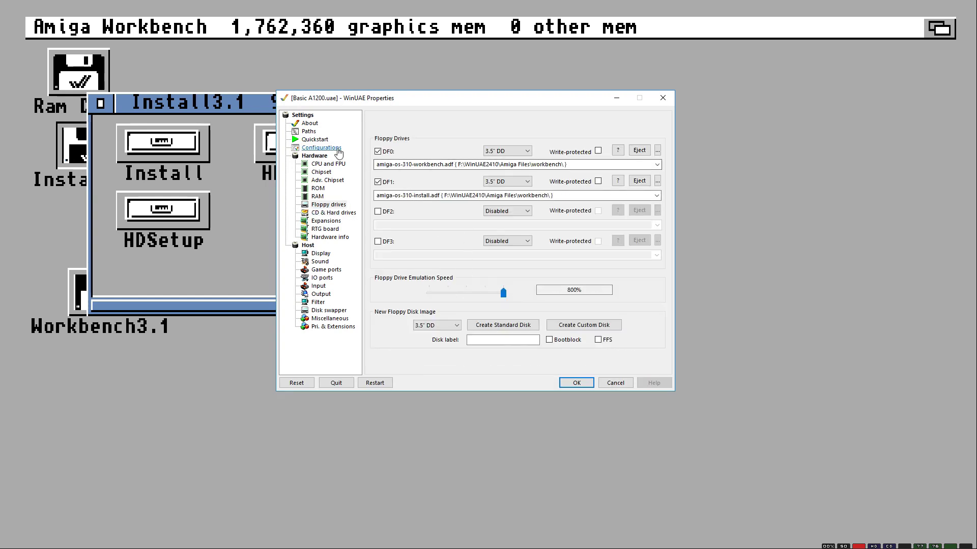
pyautogui.click(321, 148)
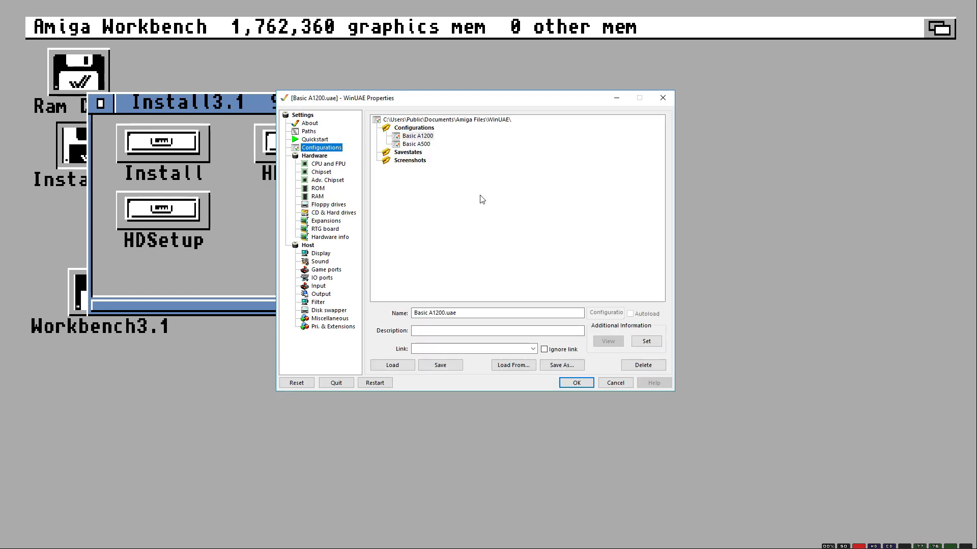
pyautogui.click(440, 365)
# Return to the Amiga, open the Install drawer and select the English installer.
pyautogui.click(575, 383)
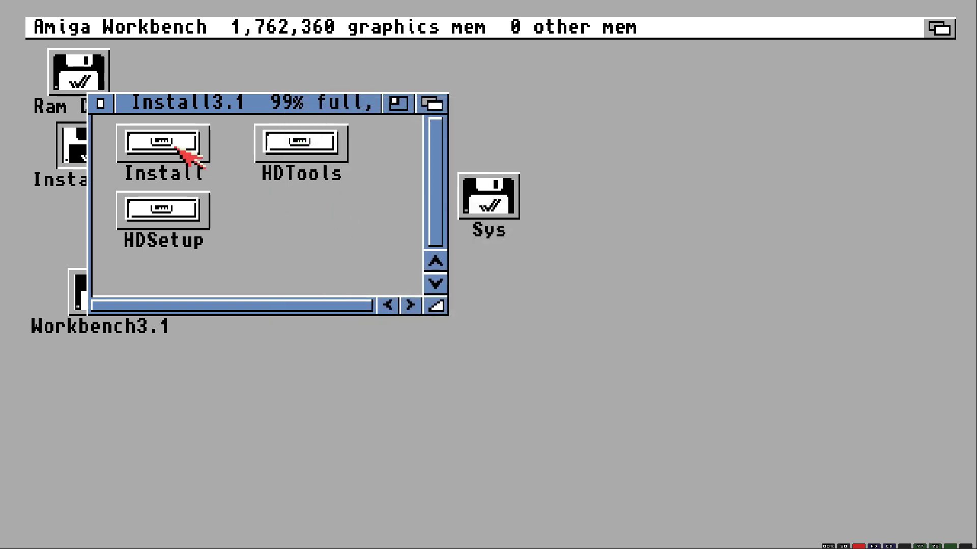
pyautogui.doubleClick(189, 139)
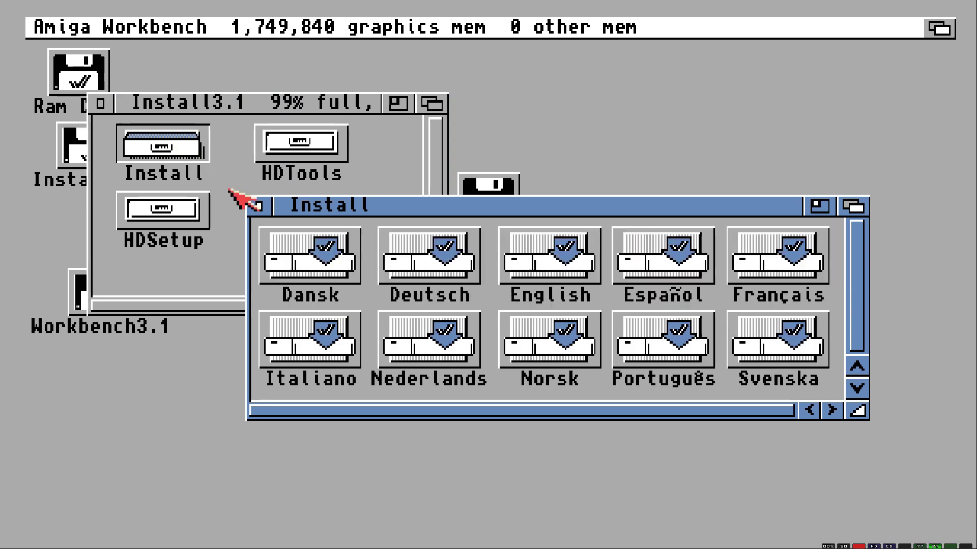
pyautogui.click(530, 250)
# Run the English installer as Intermediate User, installing for real with no log, targeting Sys:.
pyautogui.doubleClick(530, 250)
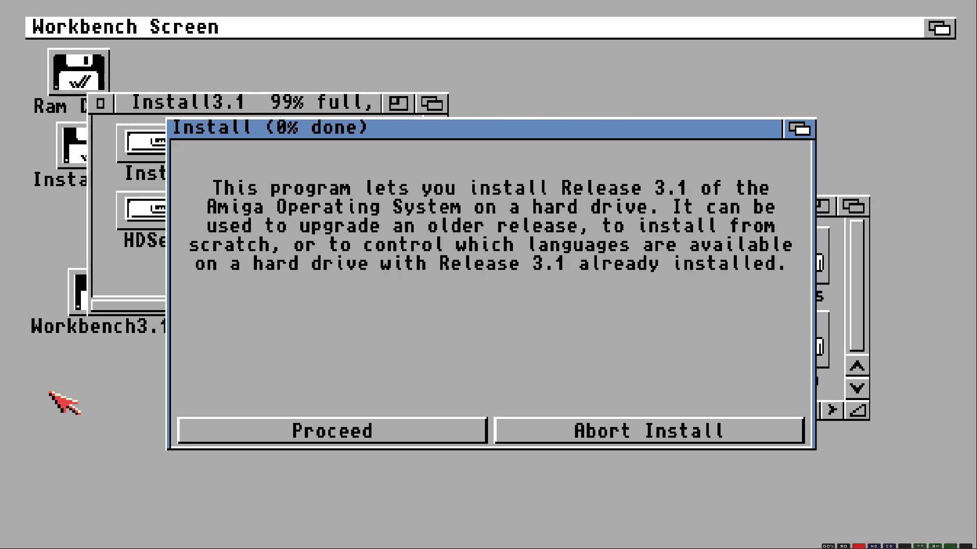
pyautogui.click(435, 433)
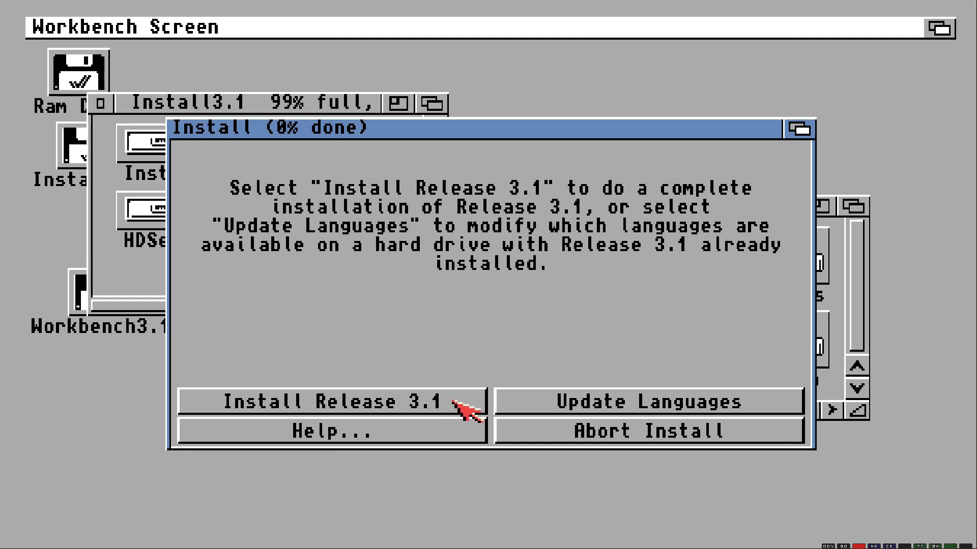
pyautogui.click(453, 400)
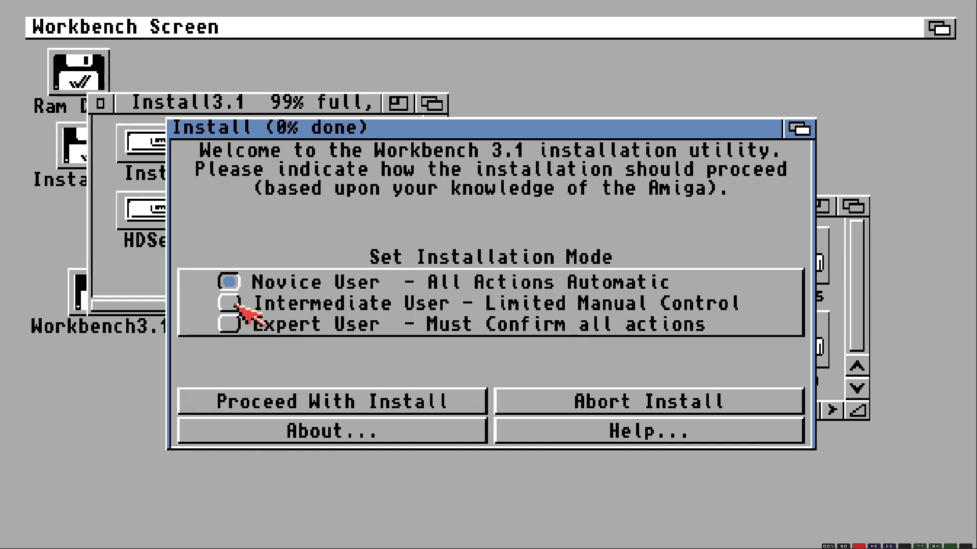
pyautogui.click(234, 304)
pyautogui.click(369, 407)
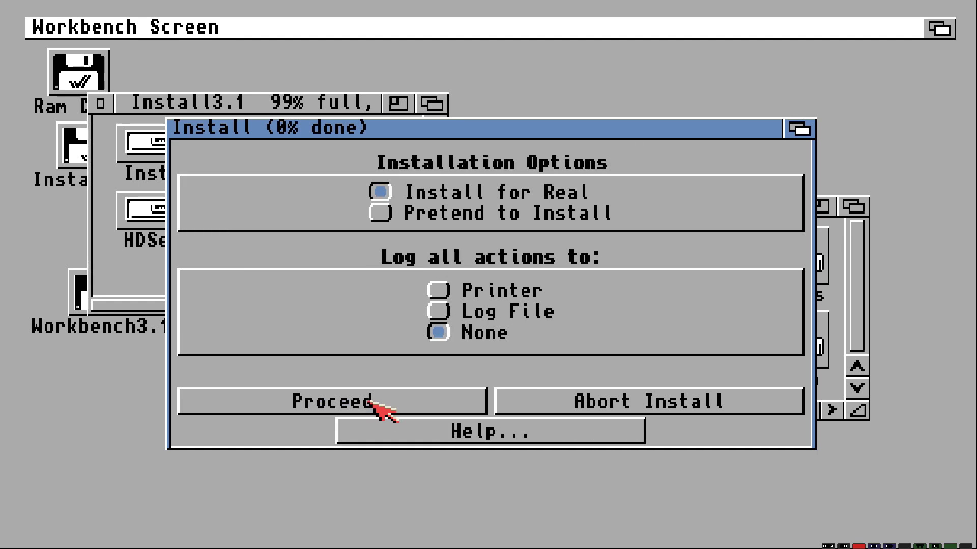
pyautogui.click(371, 403)
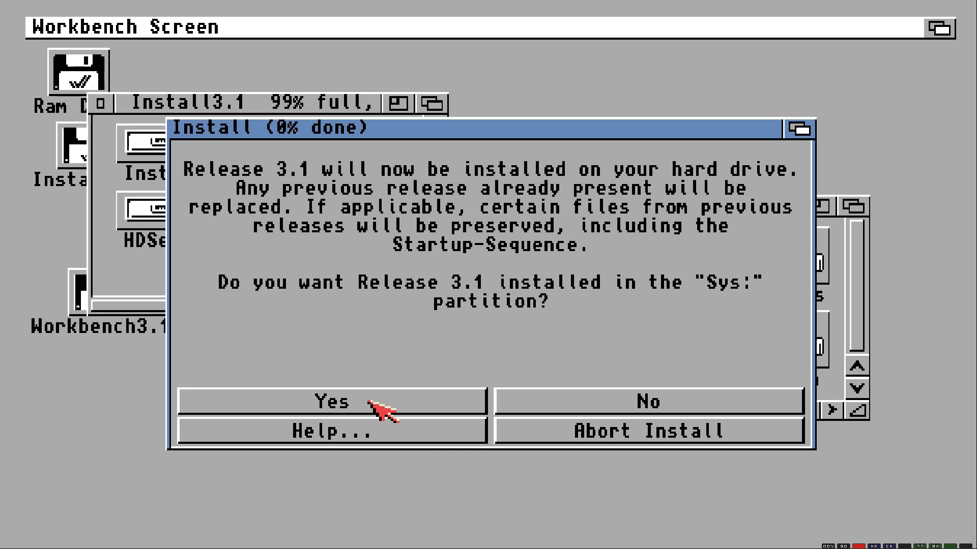
pyautogui.click(375, 405)
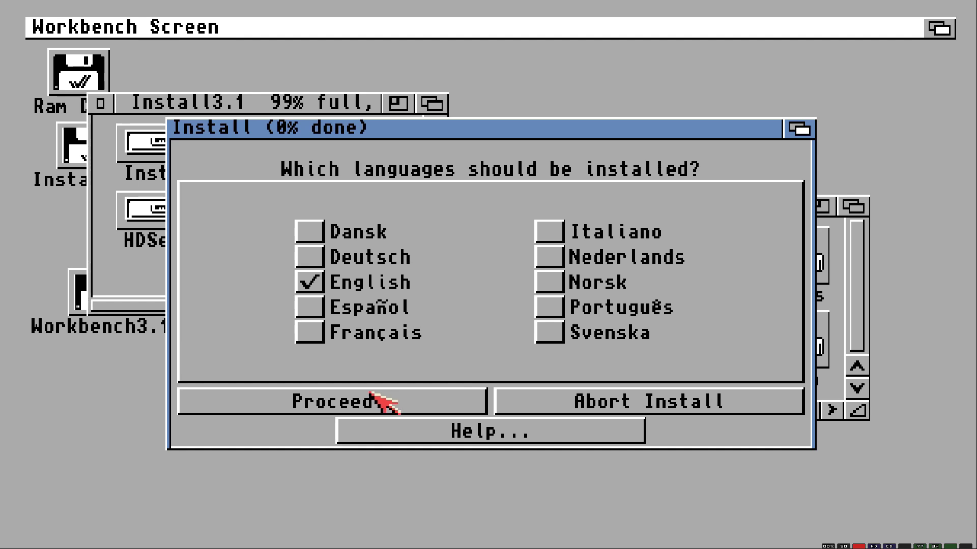
# Keep English only, skip past printer drivers, and tick the American keymap to continue installing.
pyautogui.click(371, 393)
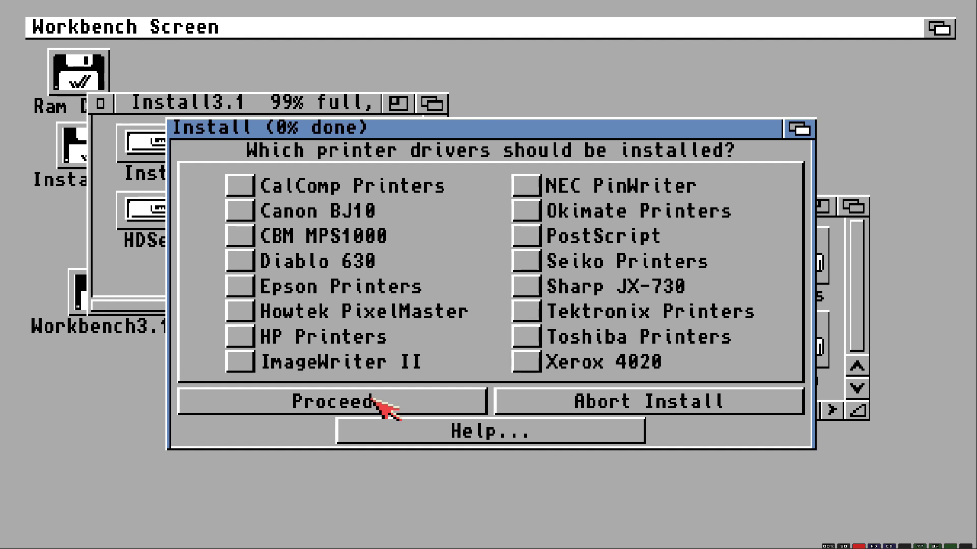
pyautogui.click(374, 400)
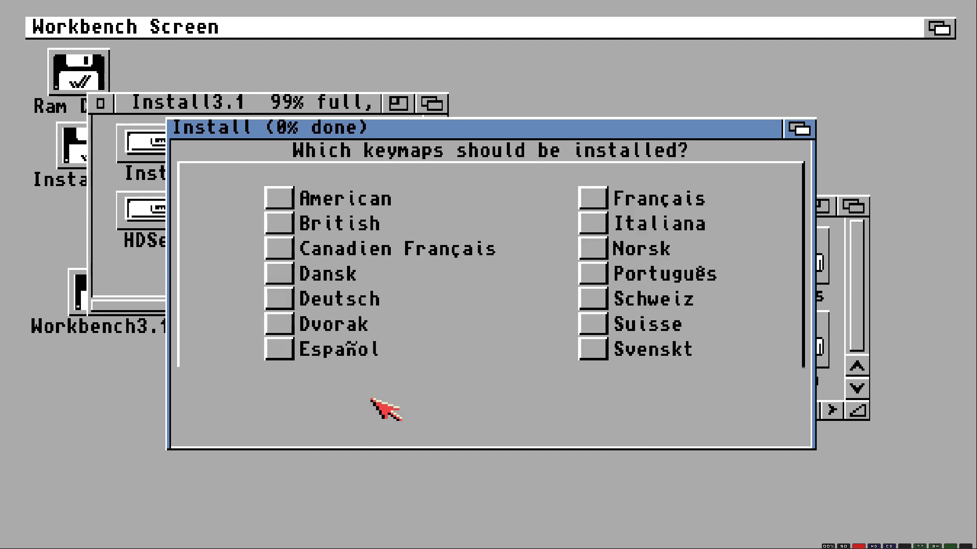
pyautogui.click(280, 197)
pyautogui.click(406, 400)
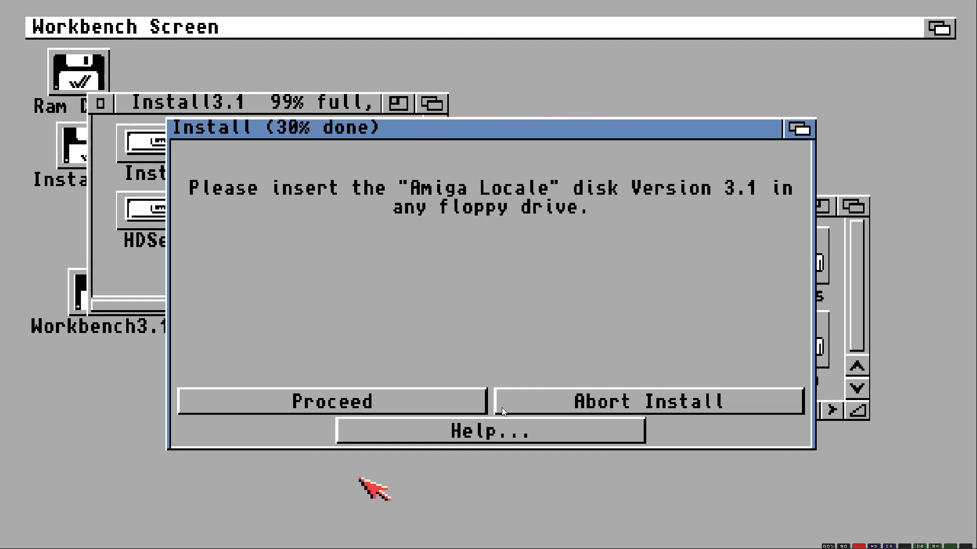
# Insert the Locale disk image into DF1, then let the installer read the Extras disk.
pyautogui.press('F12')
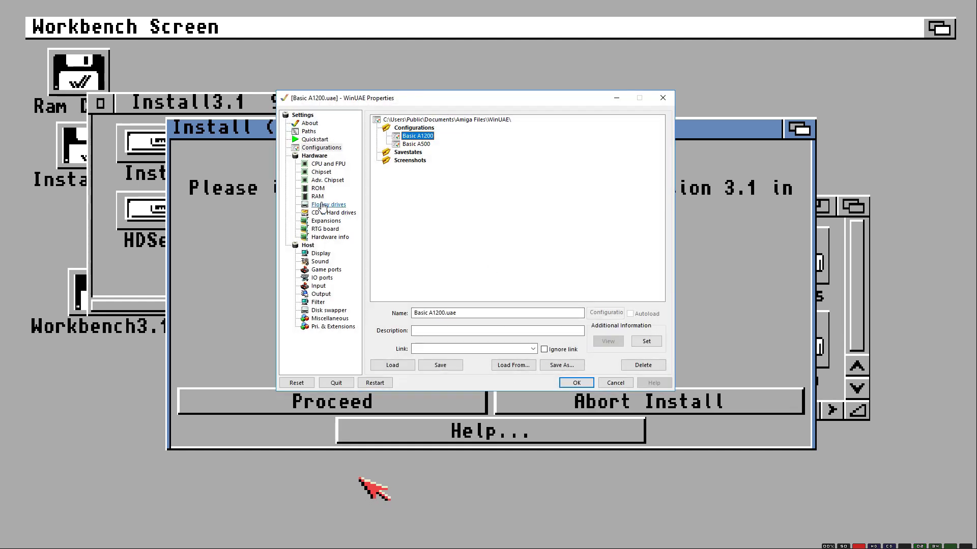
pyautogui.click(322, 205)
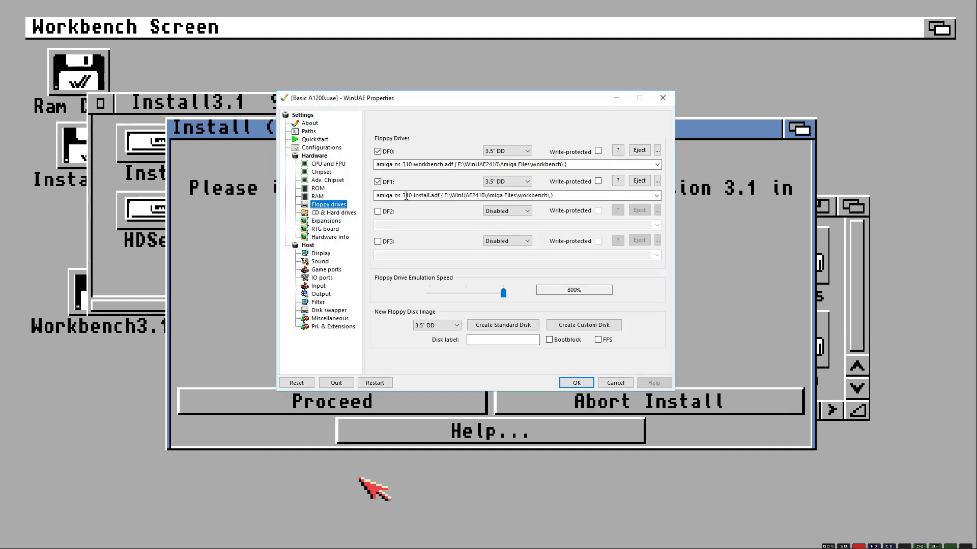
pyautogui.click(658, 181)
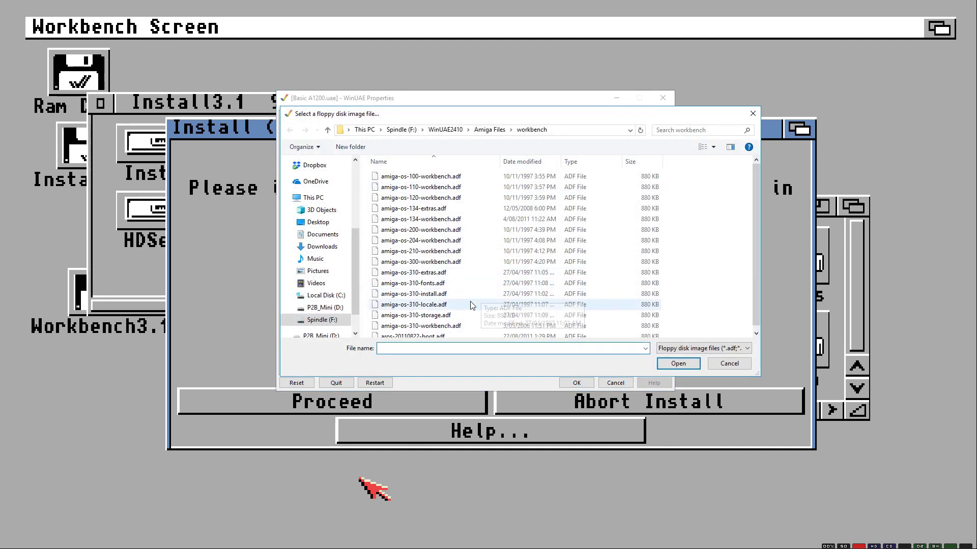
pyautogui.doubleClick(470, 305)
pyautogui.click(576, 383)
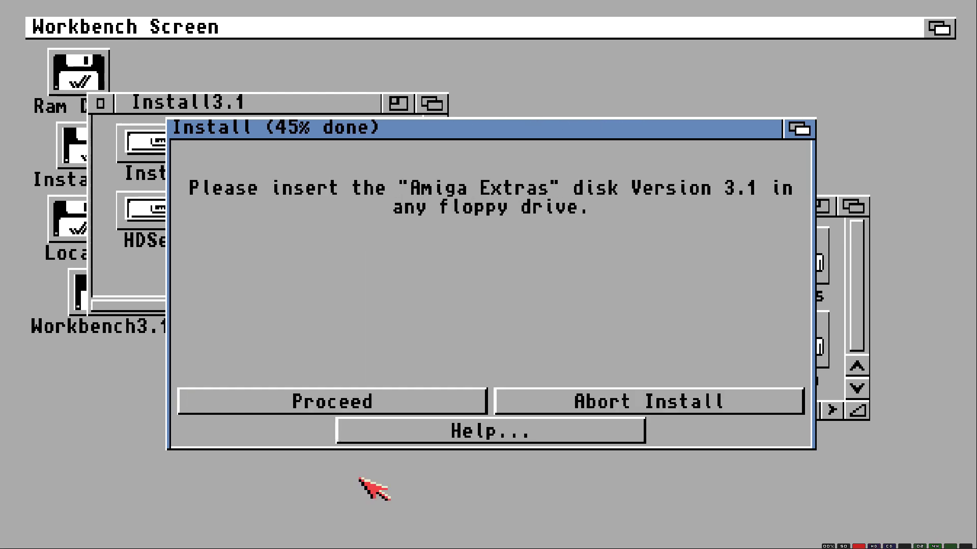
pyautogui.press('F12')
pyautogui.press('Return')
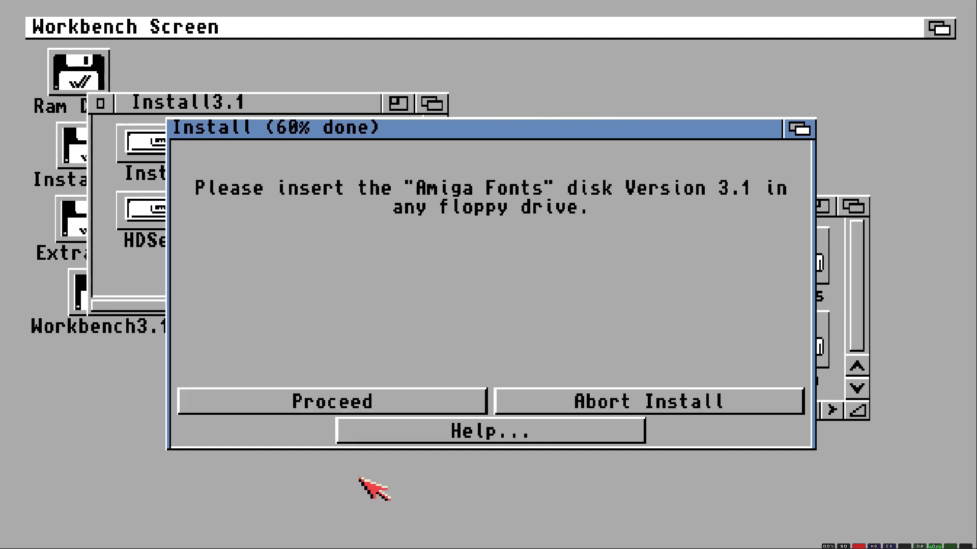
# Swap the Fonts disk image into DF1 and return to the installer.
pyautogui.press('F12')
pyautogui.click(656, 137)
pyautogui.doubleClick(481, 310)
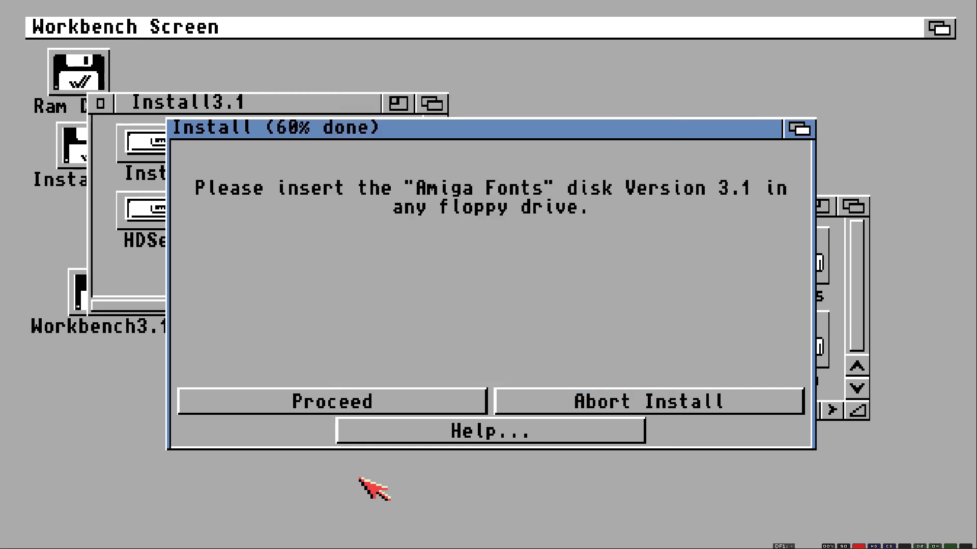
pyautogui.press('F12')
pyautogui.click(657, 180)
pyautogui.doubleClick(413, 278)
pyautogui.click(572, 385)
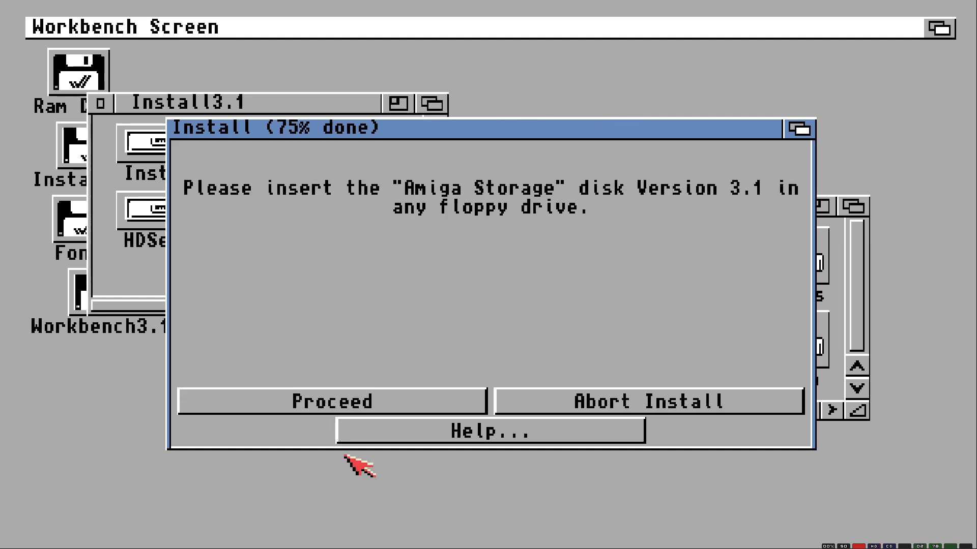
# Supply the Storage and then the Install disk images in DF1 to finish installation.
pyautogui.press('F12')
pyautogui.click(657, 183)
pyautogui.doubleClick(376, 443)
pyautogui.click(572, 385)
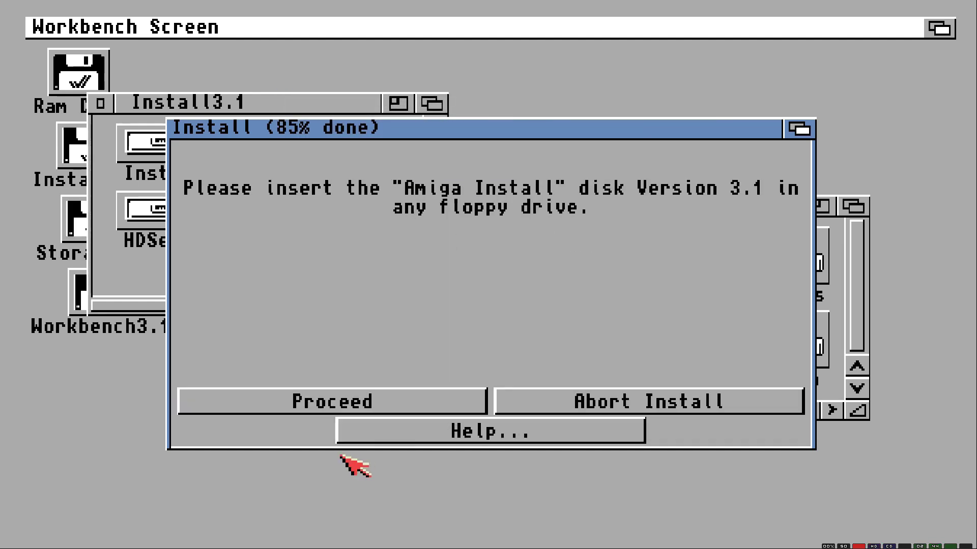
pyautogui.press('F12')
pyautogui.click(658, 181)
pyautogui.doubleClick(407, 137)
pyautogui.click(561, 385)
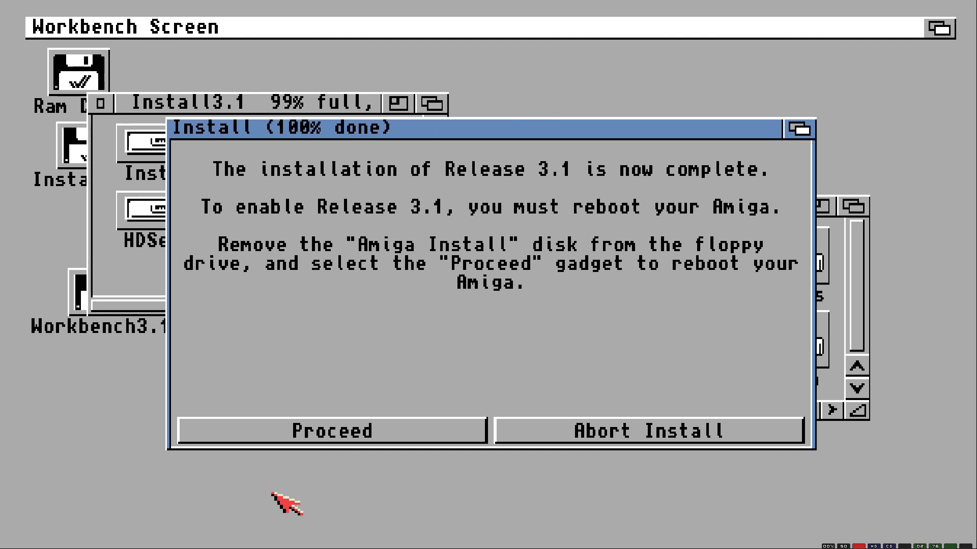
# Eject the disks from DF1 and DF0, save the configuration and return to the Amiga.
pyautogui.press('F12')
pyautogui.click(639, 181)
pyautogui.click(641, 151)
pyautogui.click(314, 148)
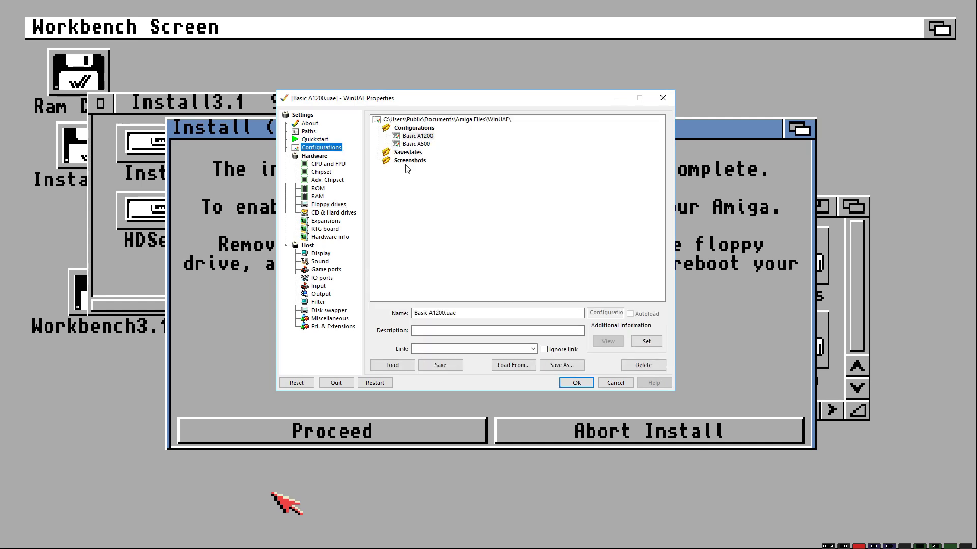
pyautogui.click(440, 365)
pyautogui.click(577, 383)
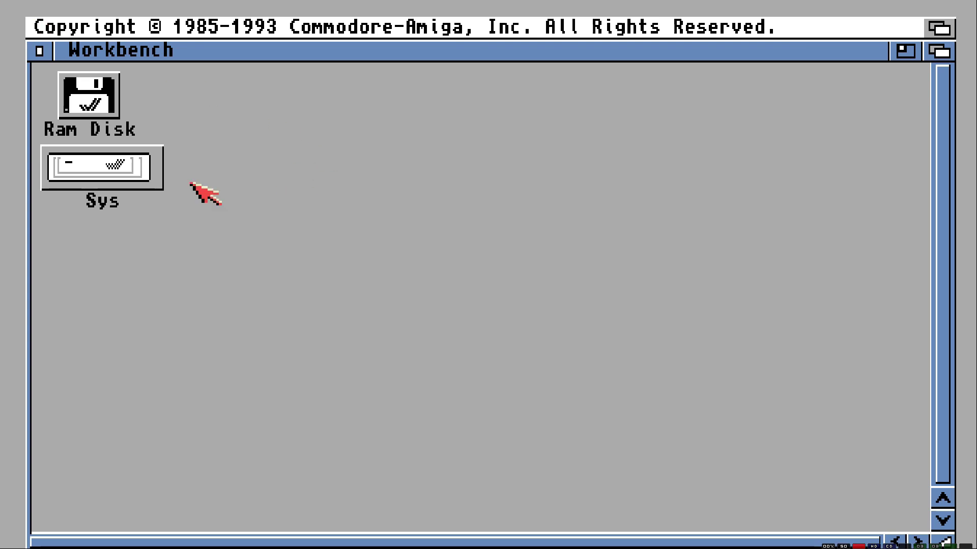
# After reboot, open and close the Sys drive window, then bring up the emulator settings.
pyautogui.doubleClick(89, 176)
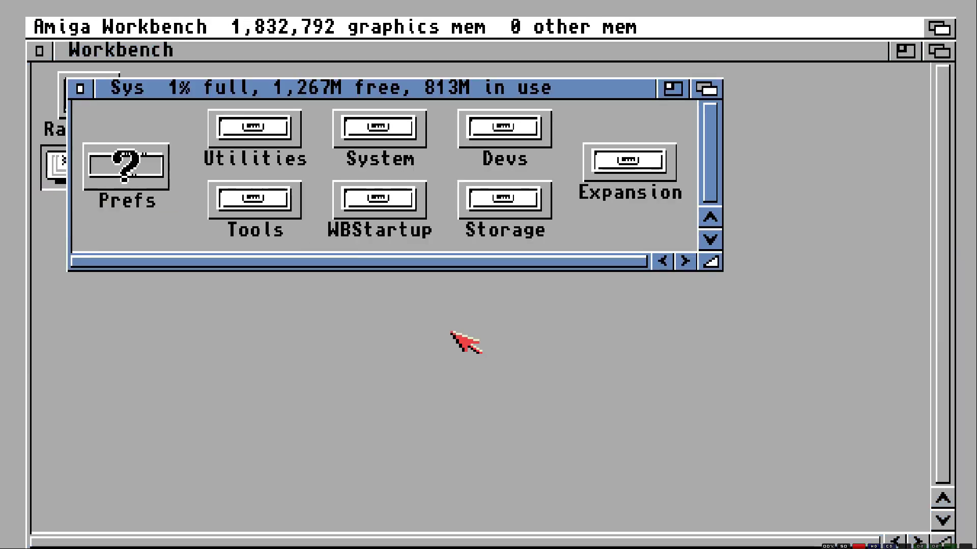
pyautogui.click(80, 88)
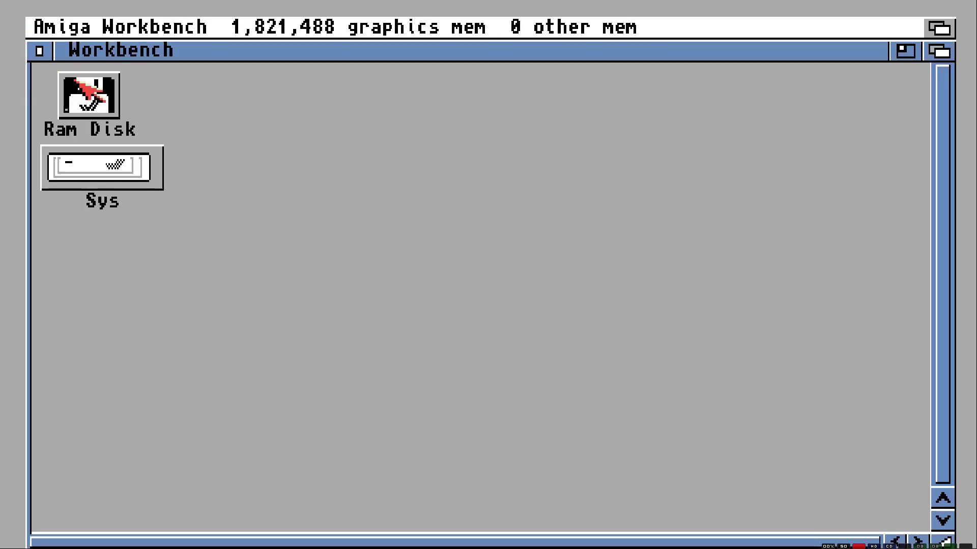
pyautogui.press('F12')
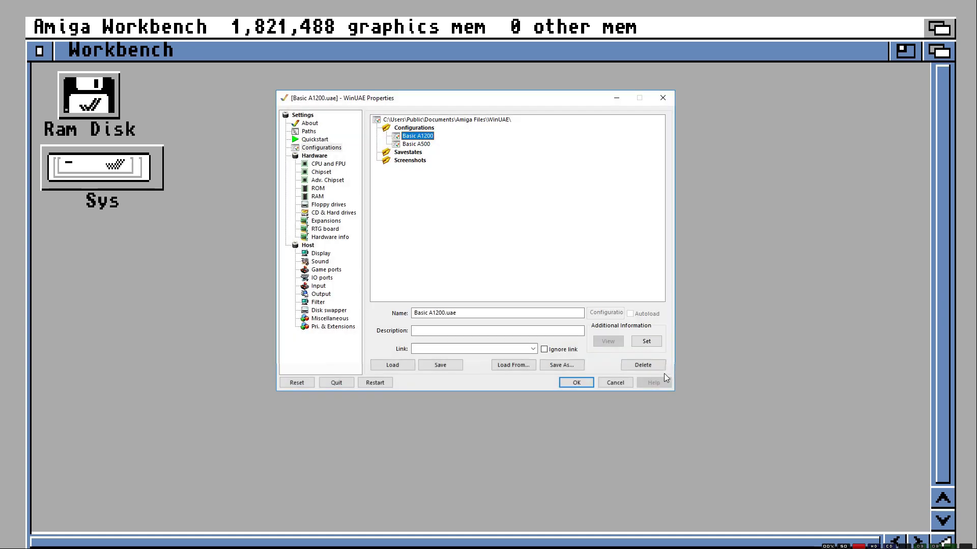
# Quit the emulator, inspect the installed Workbench files in A1200 HD, and relaunch winuae64.exe from C:\Amiga.
pyautogui.click(345, 384)
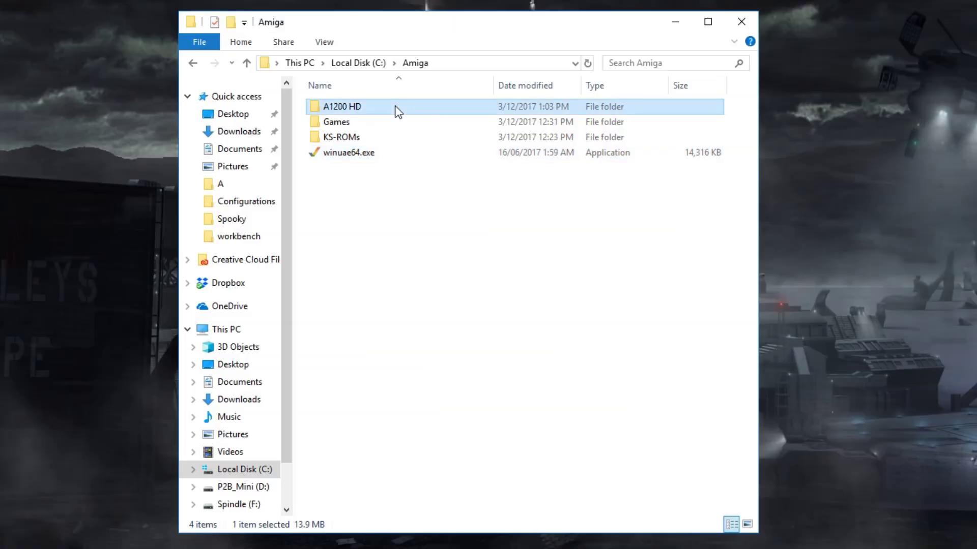
pyautogui.doubleClick(395, 106)
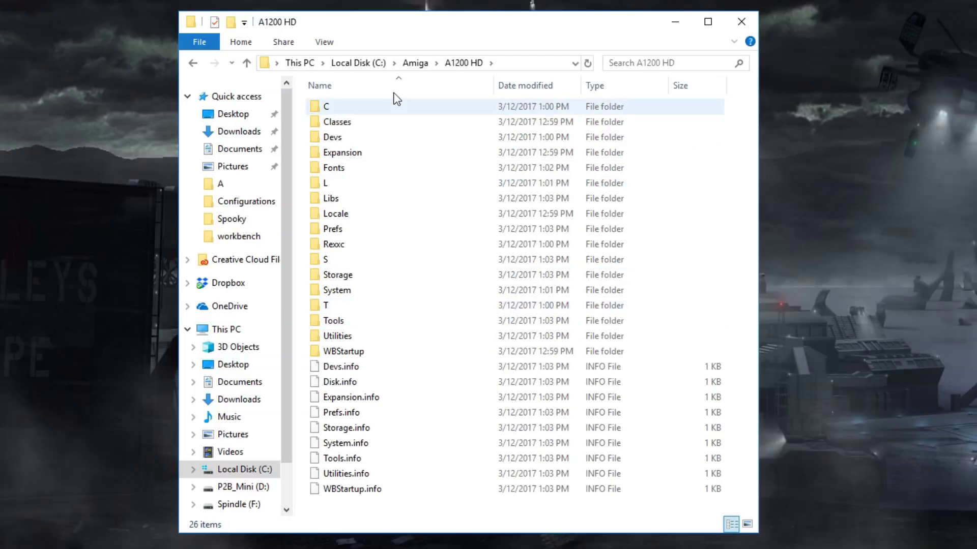
pyautogui.click(415, 63)
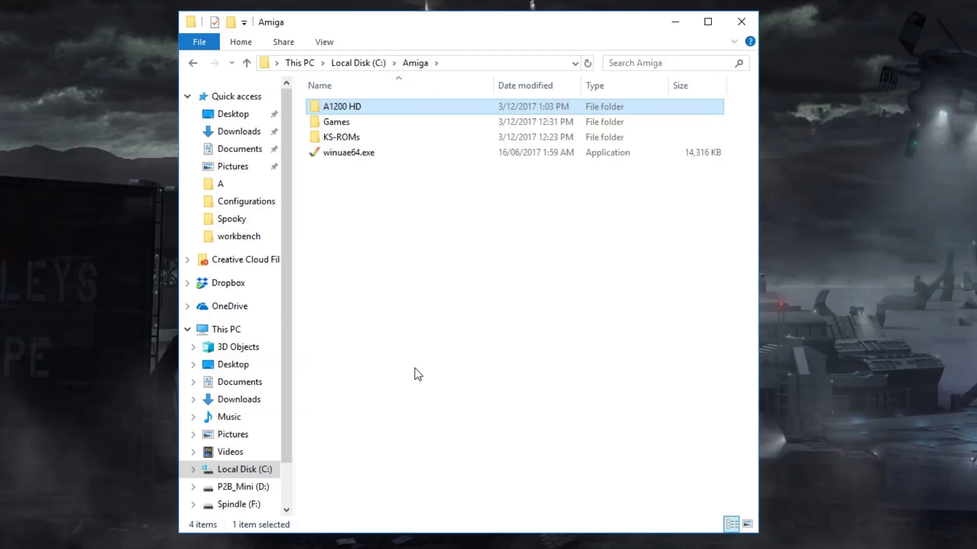
pyautogui.doubleClick(365, 154)
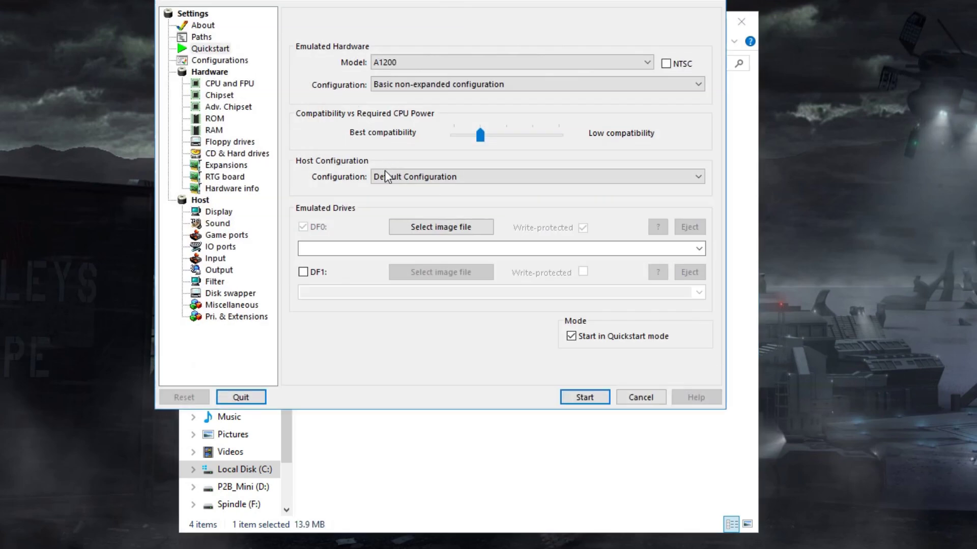
# Load the saved Basic A1200 configuration and confirm no floppy disks are inserted.
pyautogui.click(222, 61)
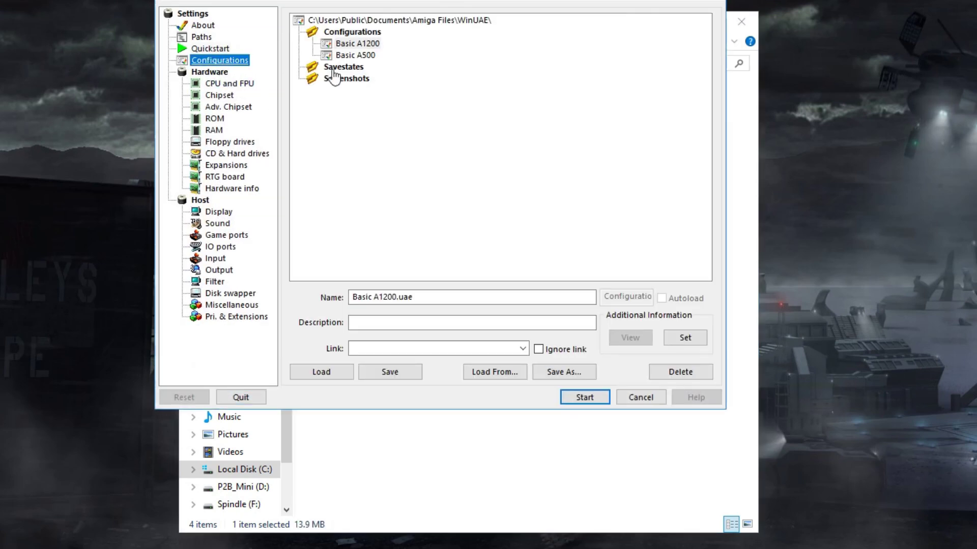
pyautogui.click(319, 372)
pyautogui.click(237, 143)
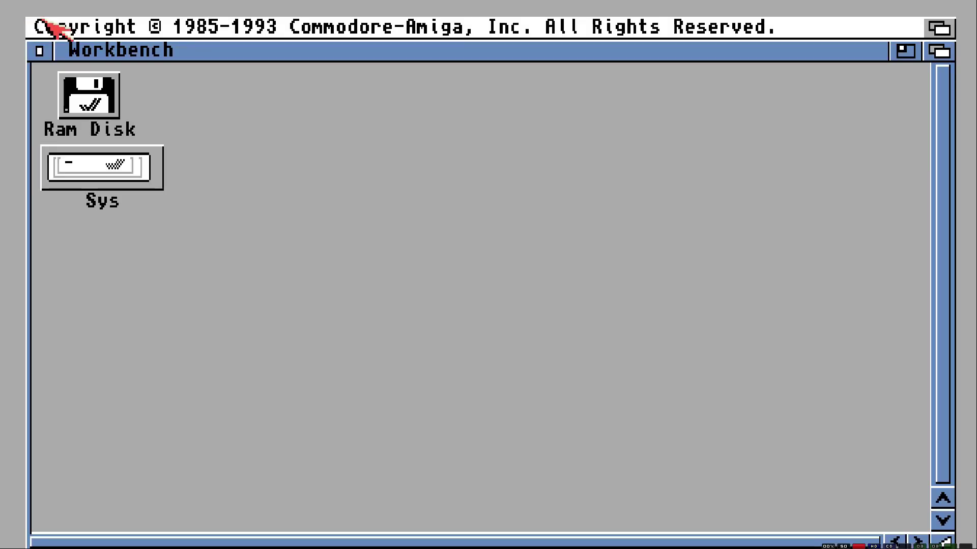
# Open and enlarge the Sys window, launch Clock from Utilities, and centre its window.
pyautogui.doubleClick(126, 170)
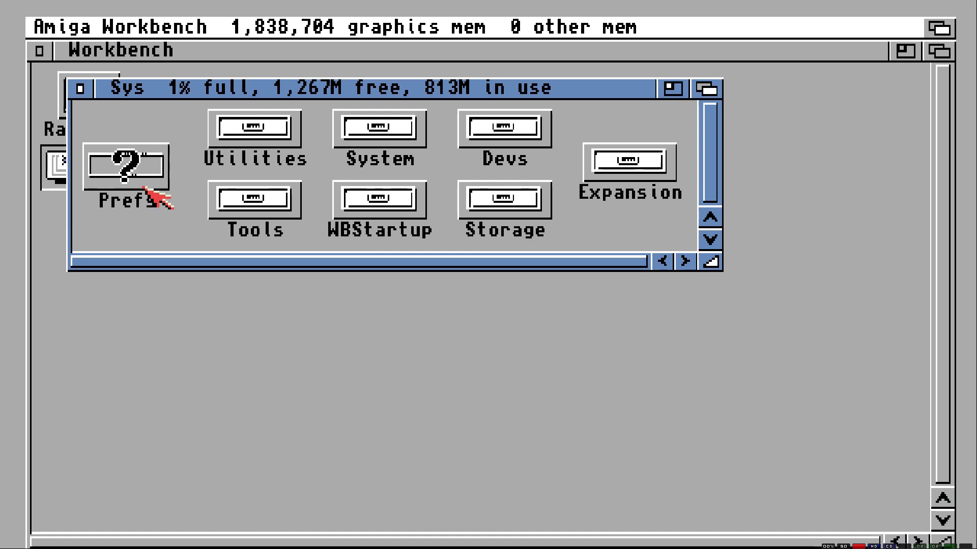
pyautogui.moveTo(712, 264); pyautogui.dragTo(813, 431)
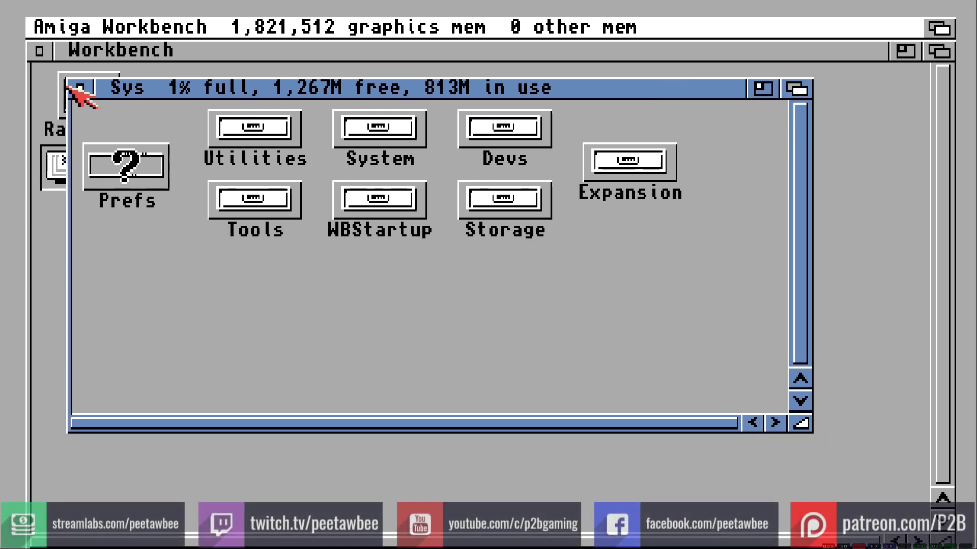
pyautogui.doubleClick(261, 136)
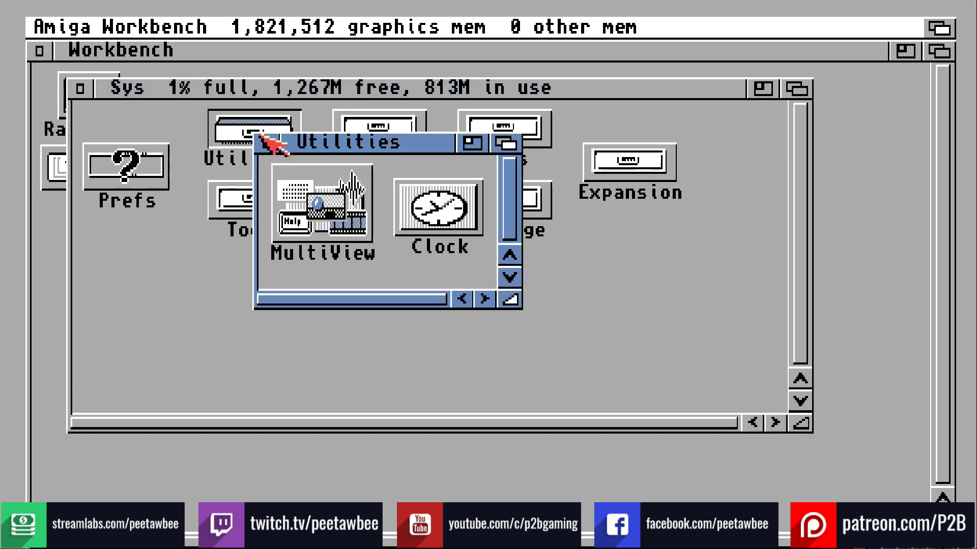
pyautogui.doubleClick(432, 210)
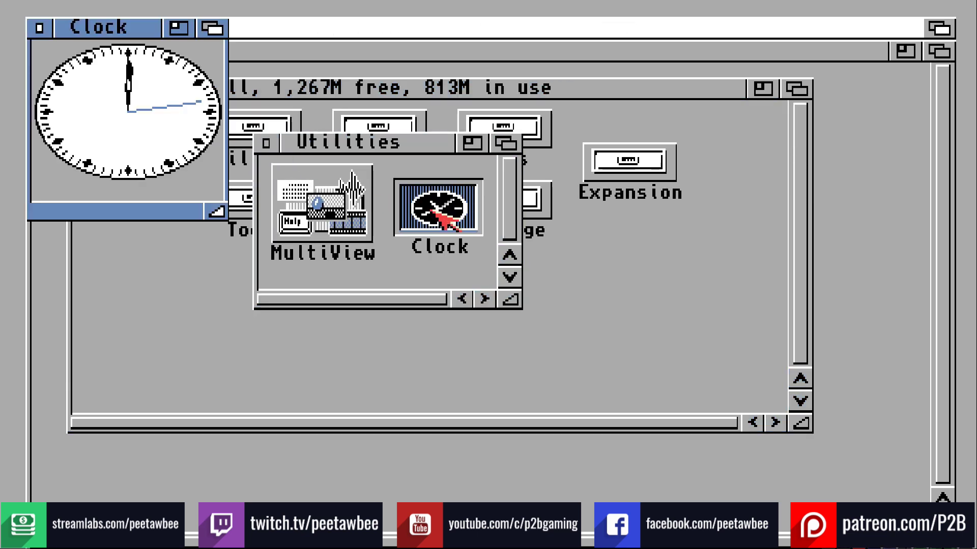
pyautogui.moveTo(104, 28); pyautogui.dragTo(461, 172)
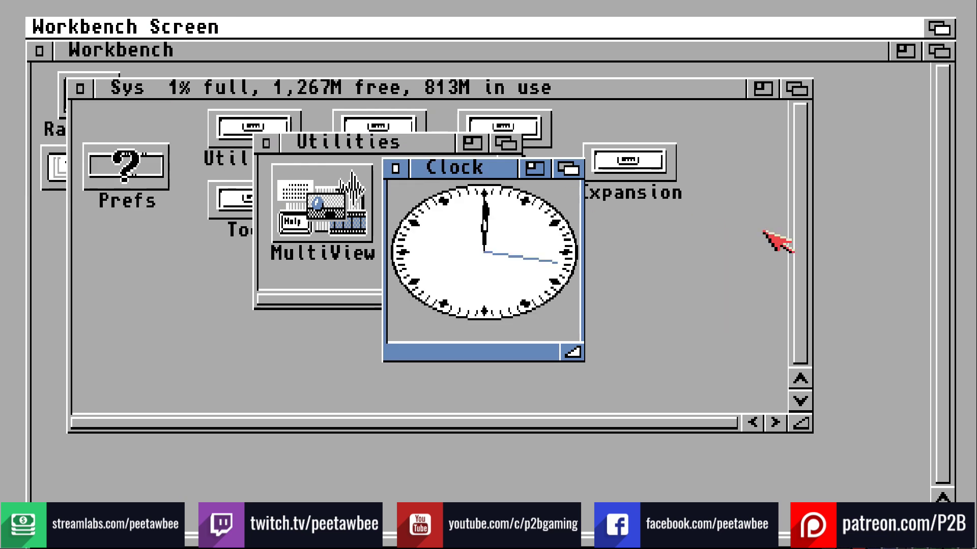